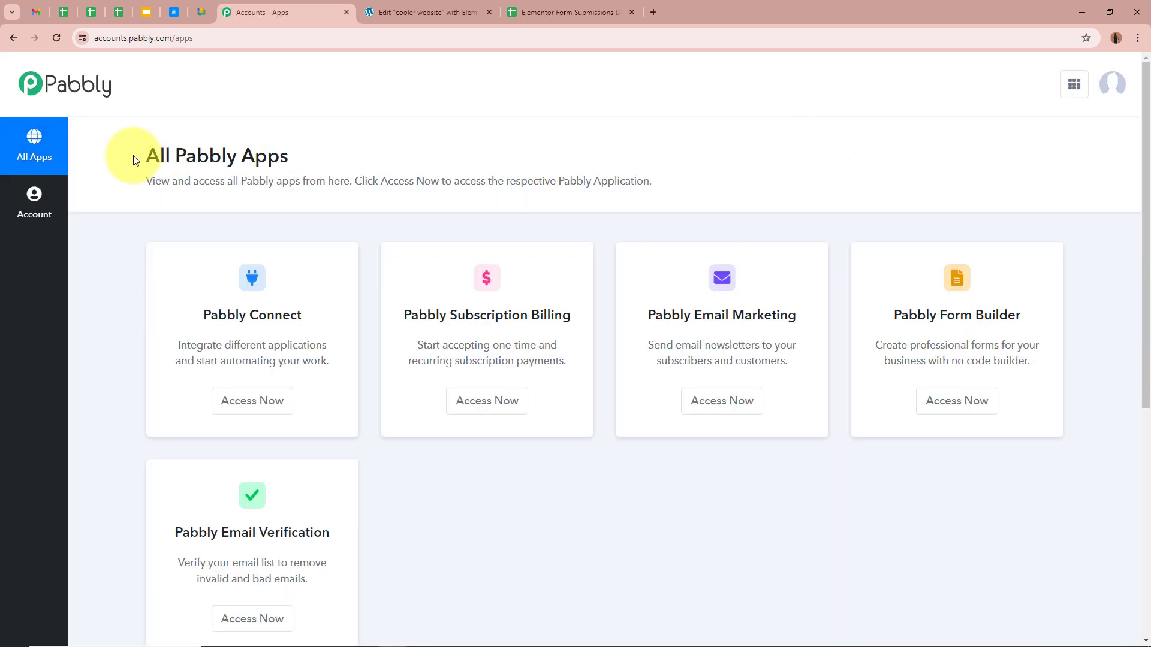
Step: Launch Pabbly Connect from the All Pabbly Apps page to reach its dashboard
drag(134, 159, 404, 160)
click(404, 161)
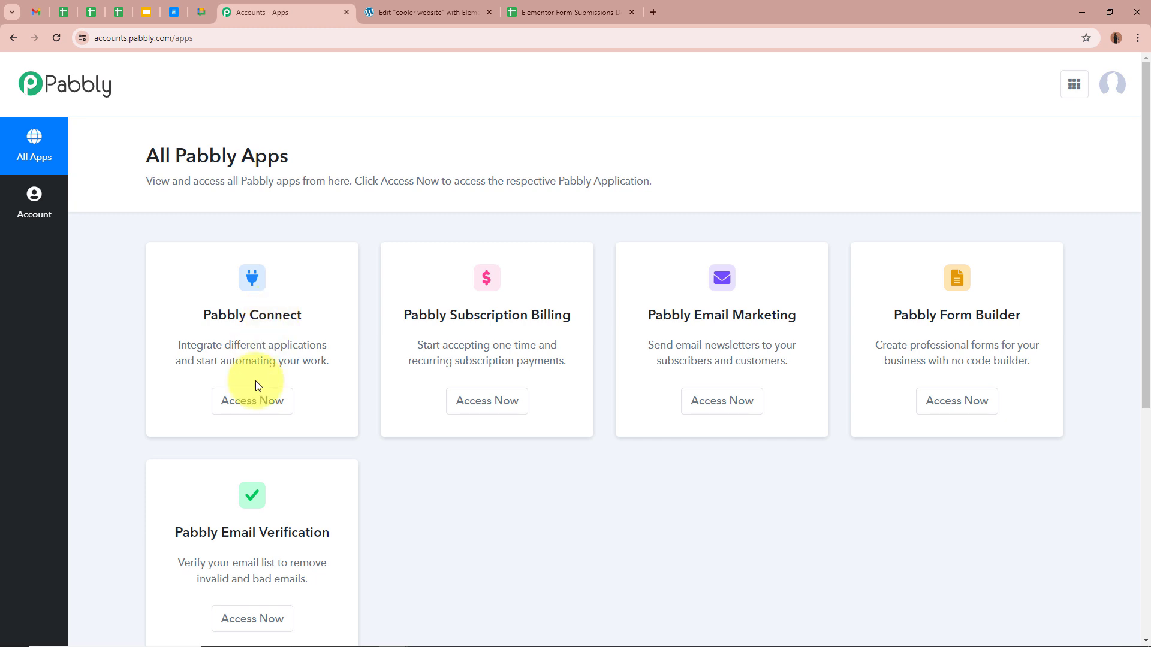
click(252, 407)
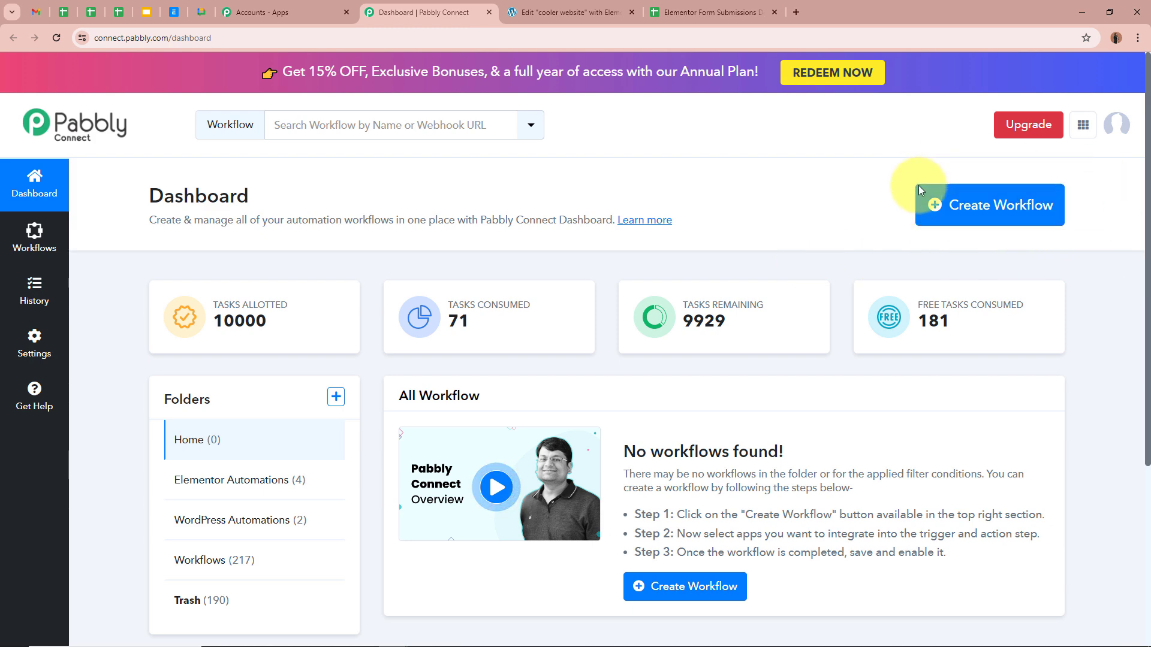
Step: Start a new workflow named 'Add Elementor Form Response in Google Sheets (with Dates)'
click(1003, 209)
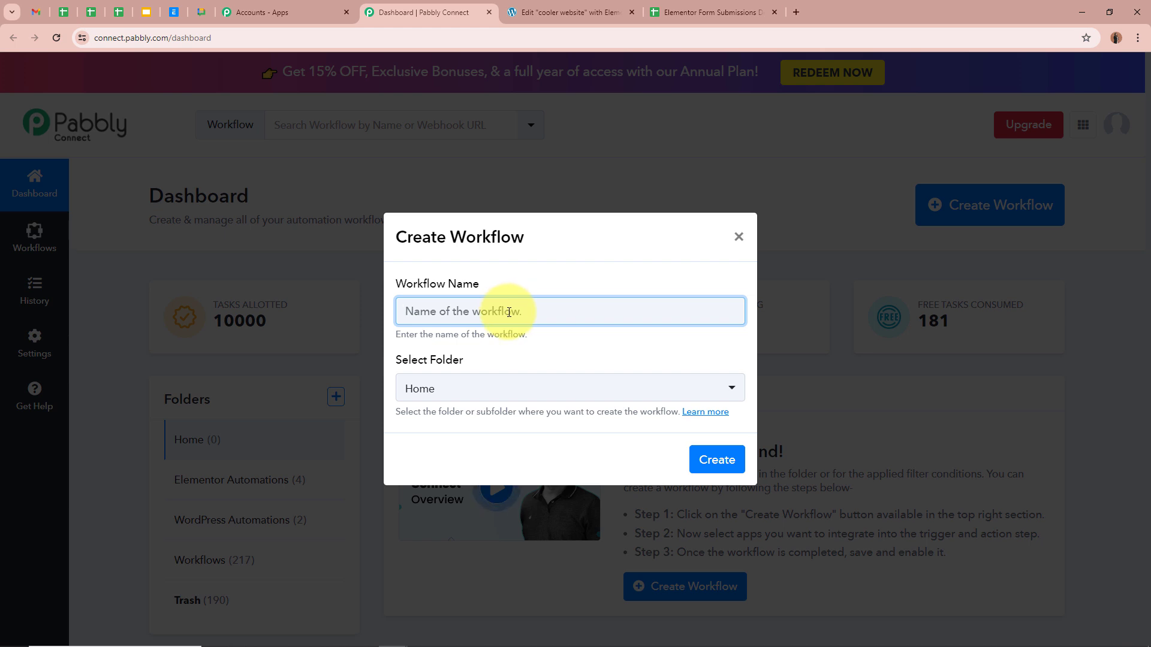
text(Add Elementor Form Response in Google Sheets (with Dates))
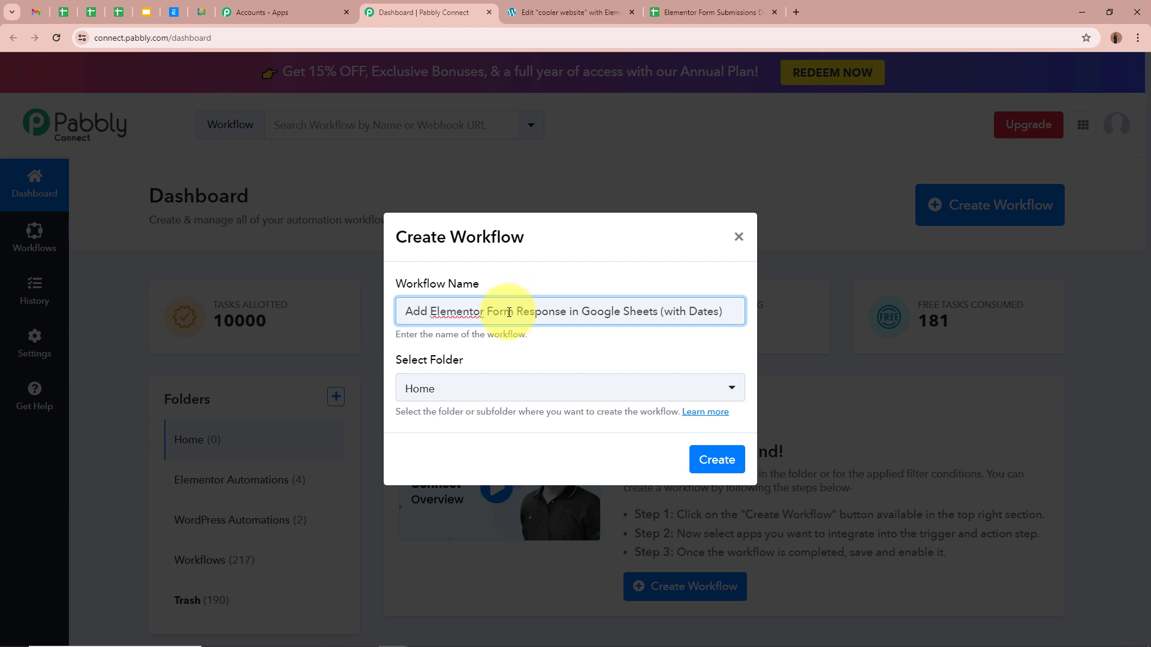
click(537, 341)
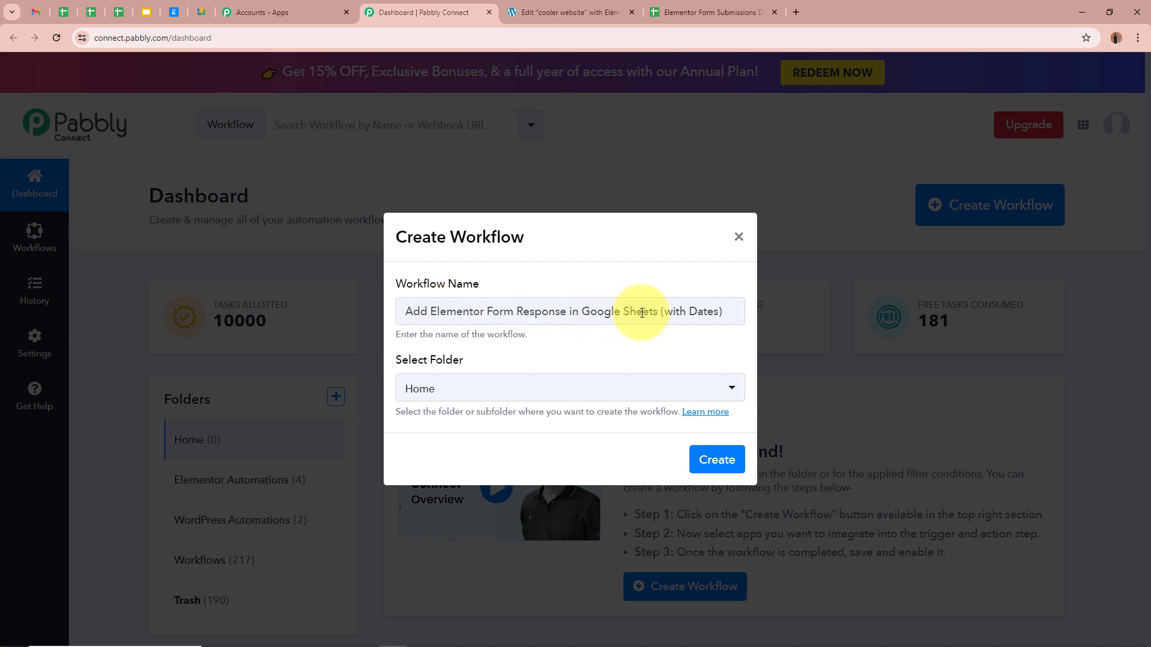
drag(409, 311, 647, 344)
click(643, 346)
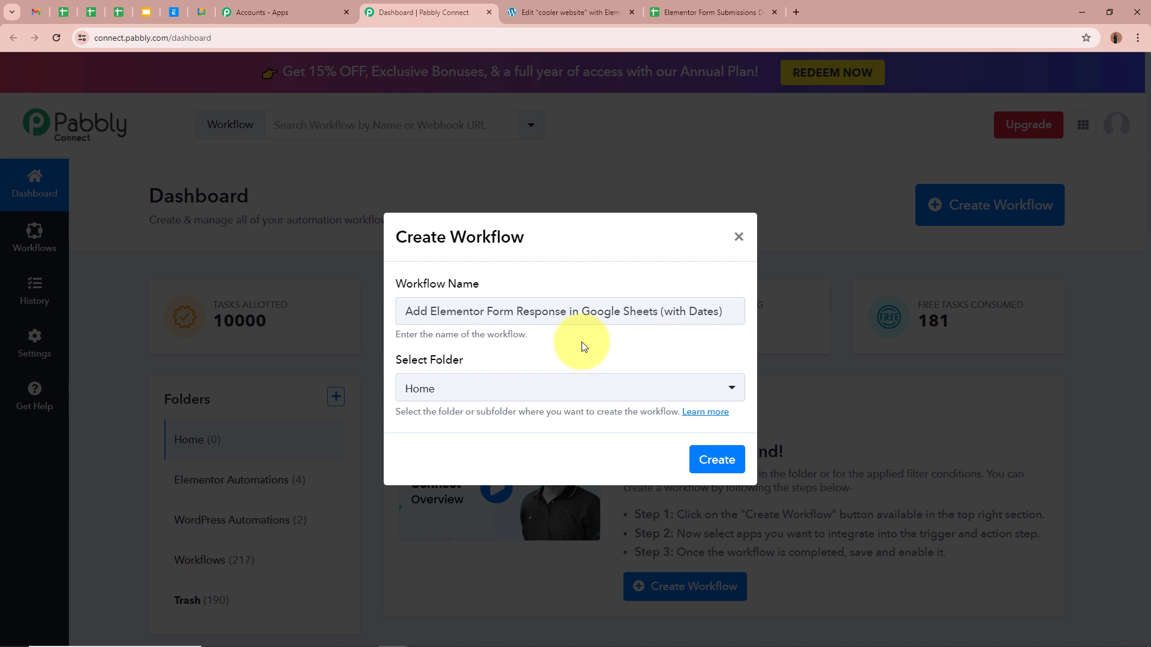
drag(394, 360, 462, 363)
click(505, 362)
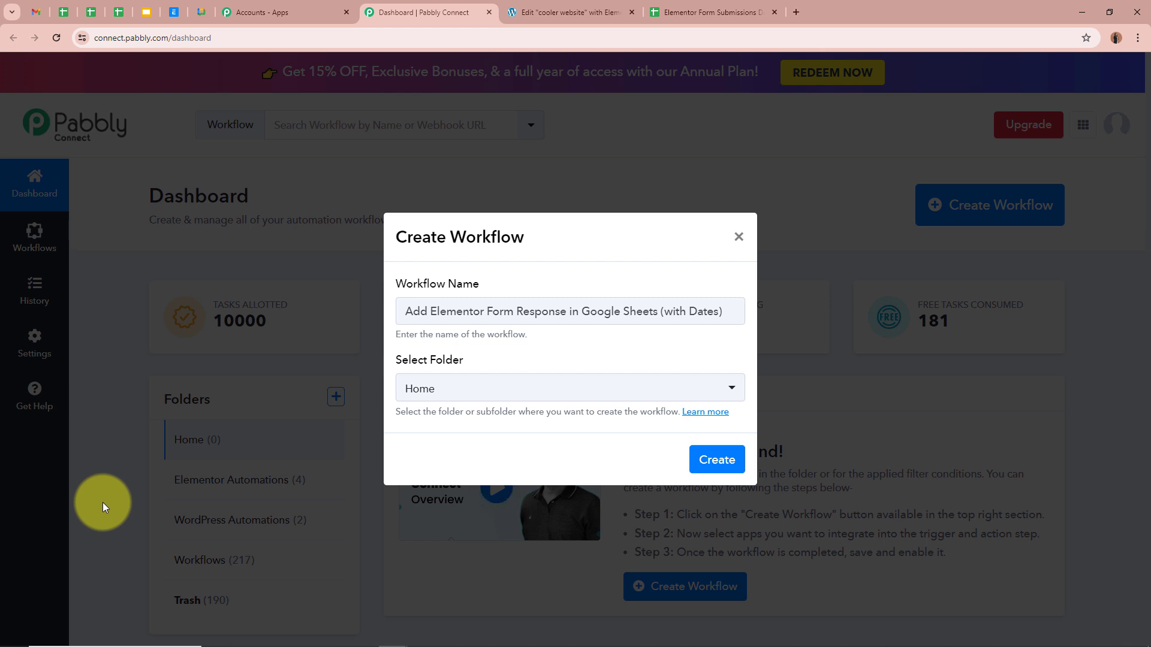
drag(722, 312, 430, 329)
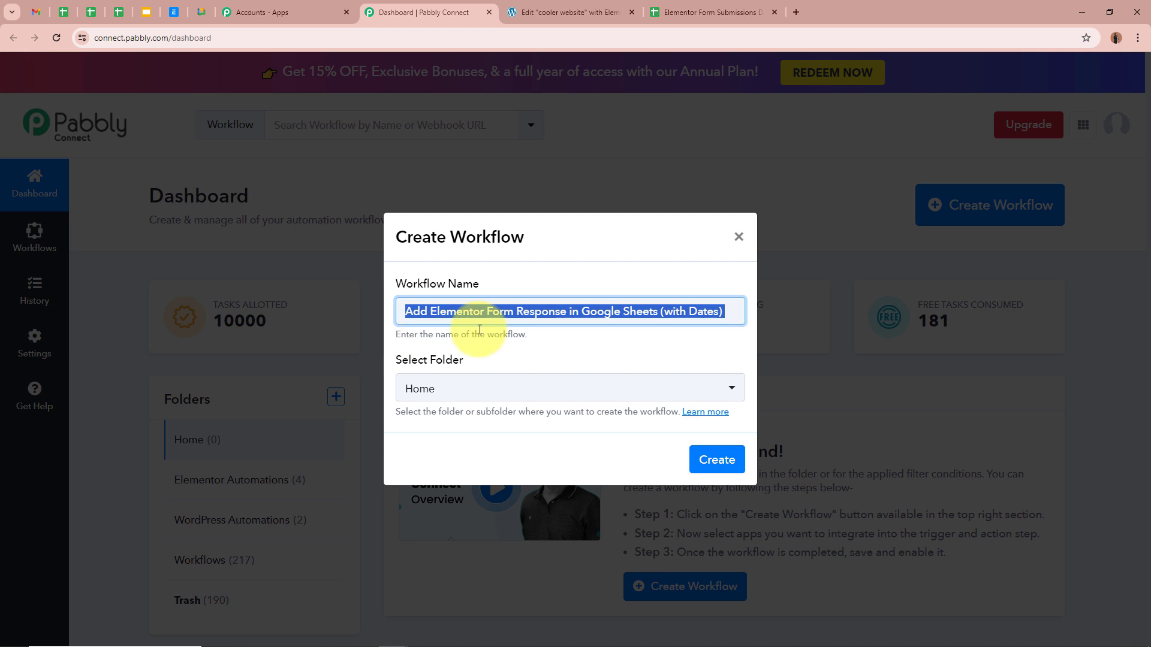
click(590, 337)
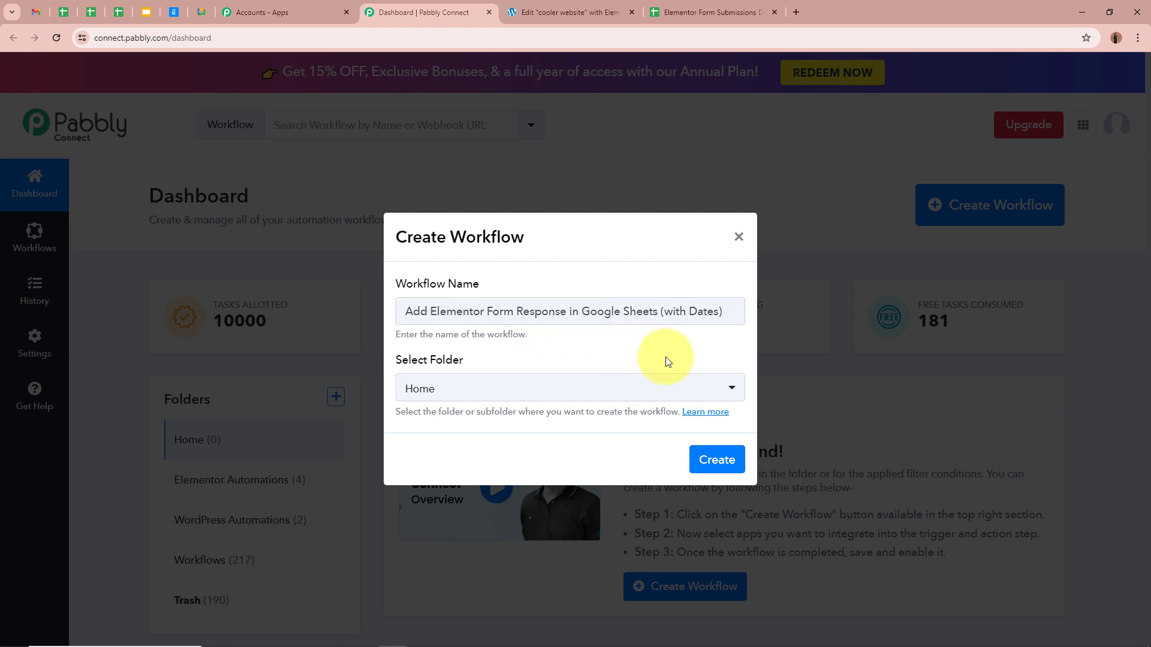
Step: Place the workflow in the Elementor Automations folder and create it
click(731, 389)
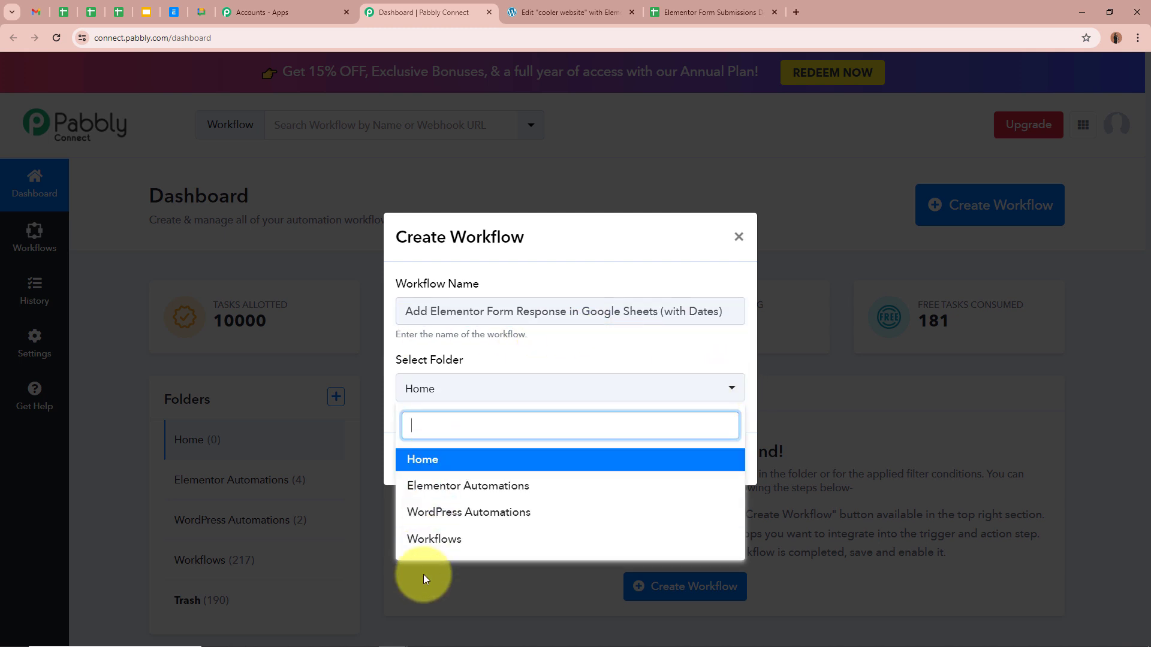
click(435, 487)
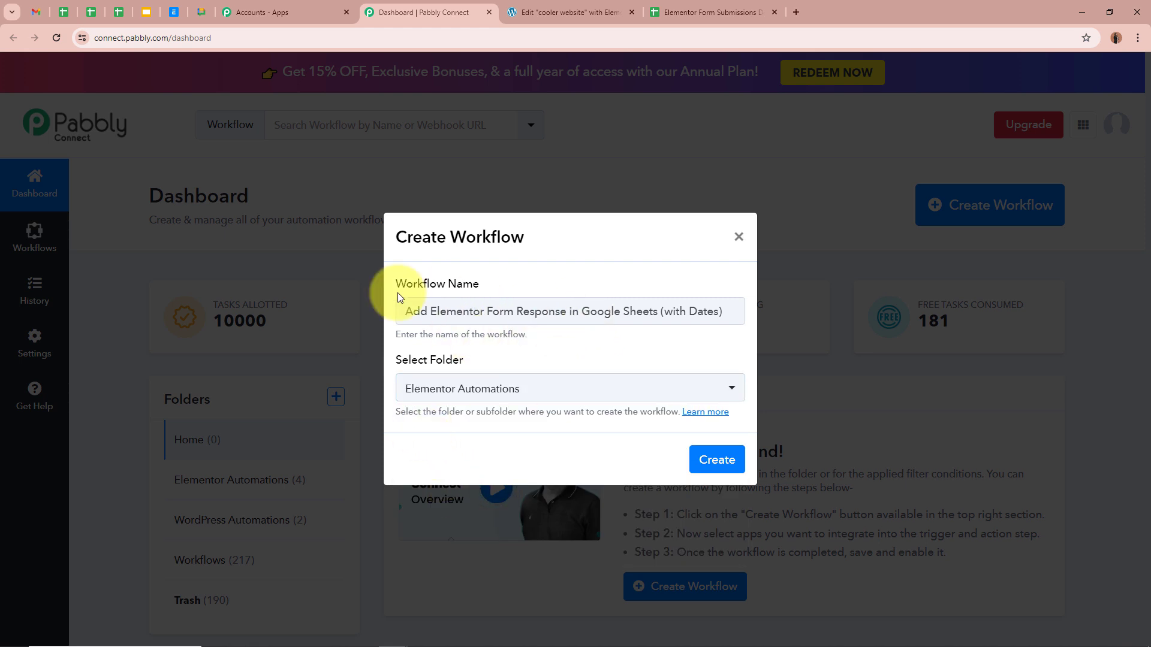
drag(402, 311, 698, 308)
click(470, 416)
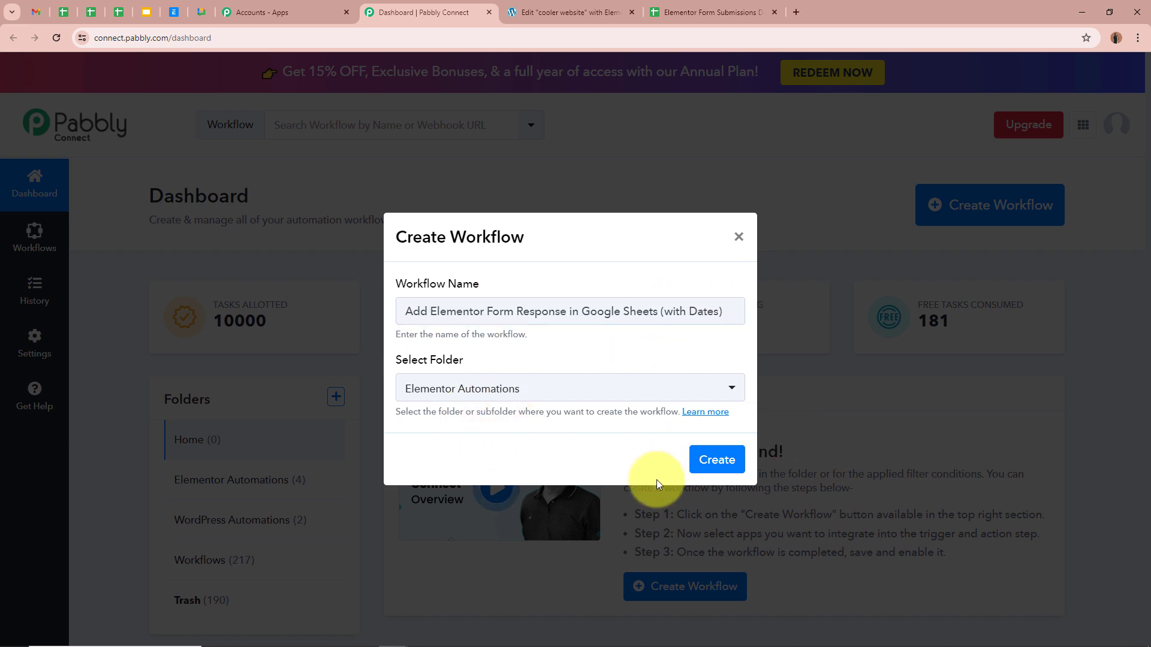
click(719, 461)
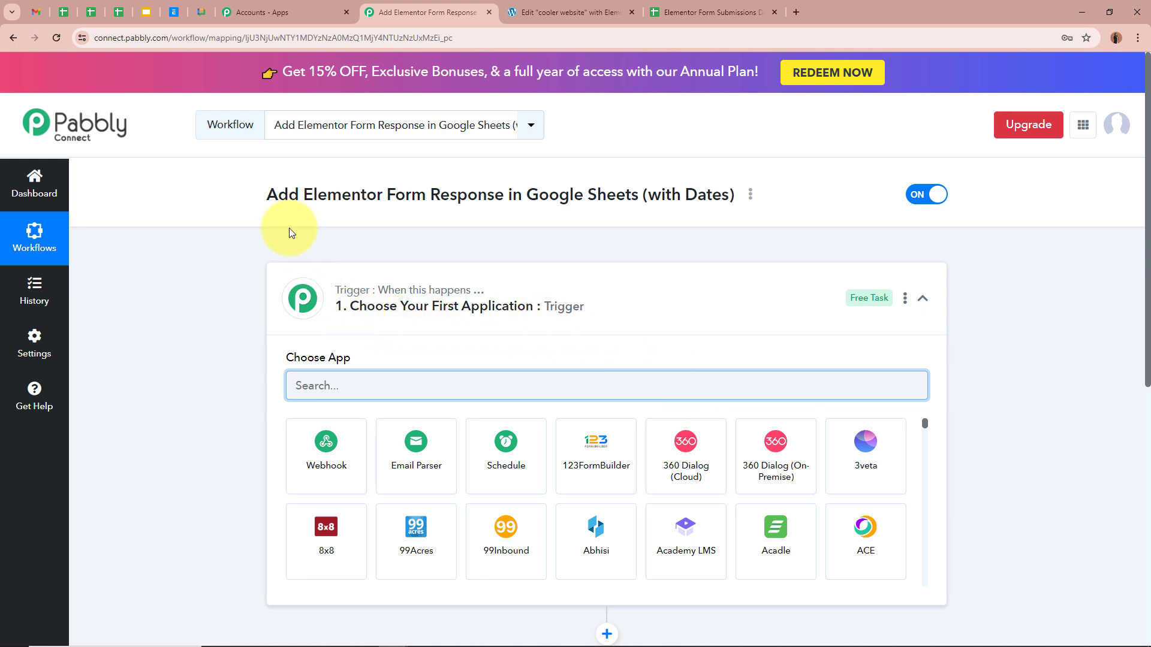
Step: Collapse the trigger step to see both workflow steps
drag(270, 194, 755, 191)
click(215, 292)
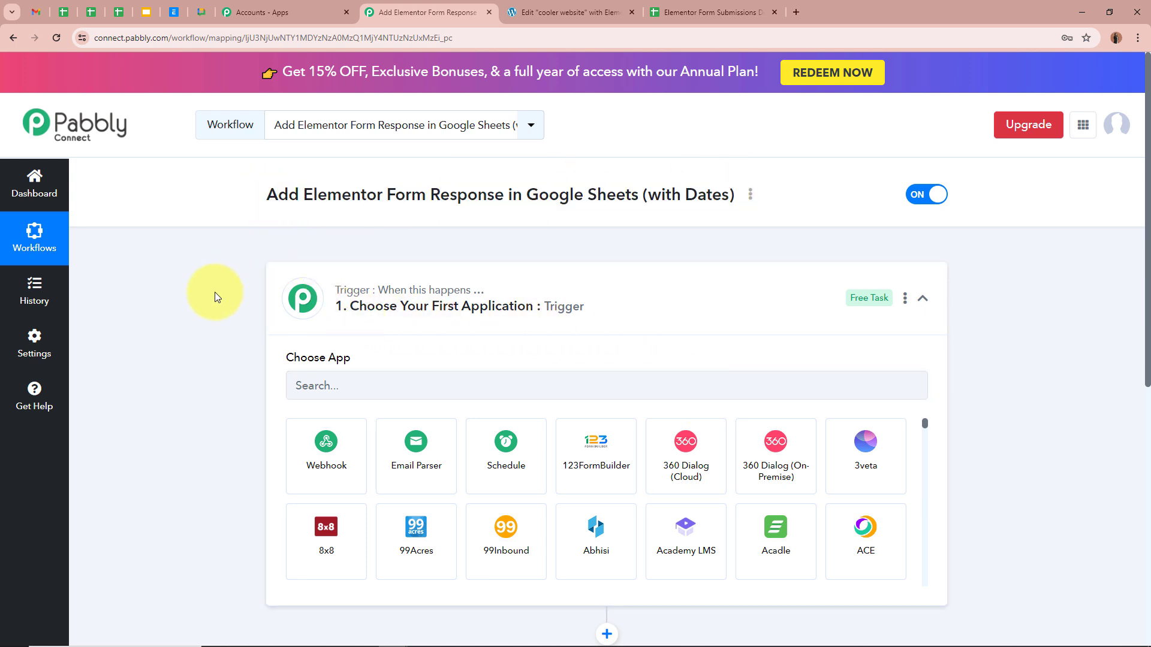
click(698, 298)
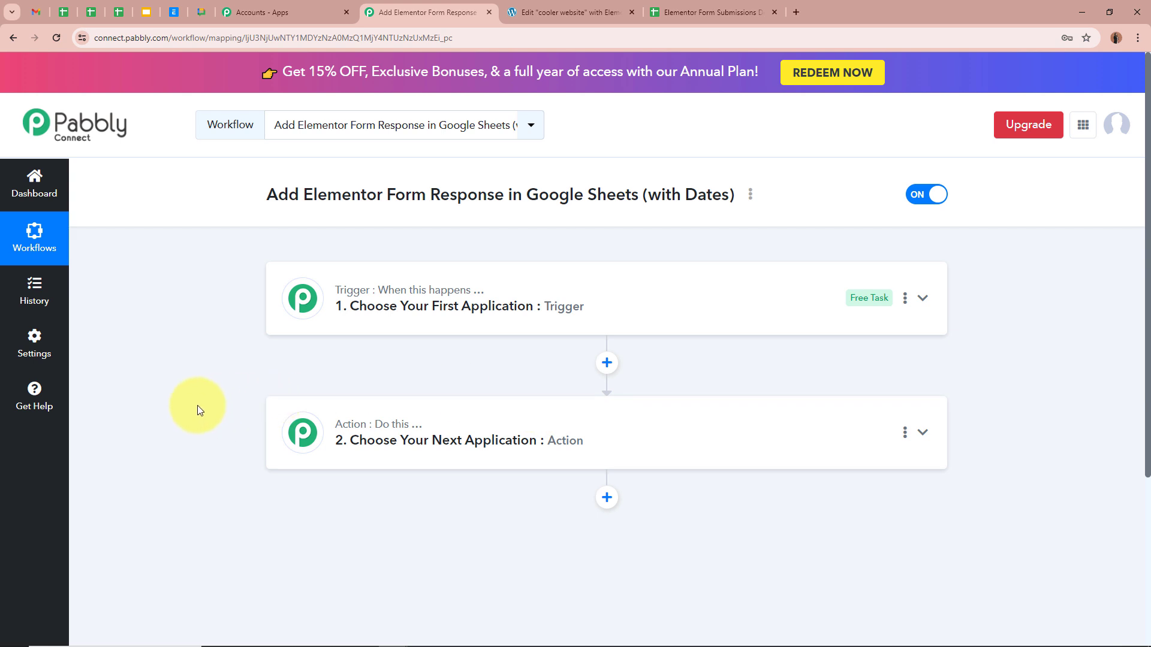
Step: Set the trigger app to Elementor with the New Form Submission event
click(923, 299)
click(634, 385)
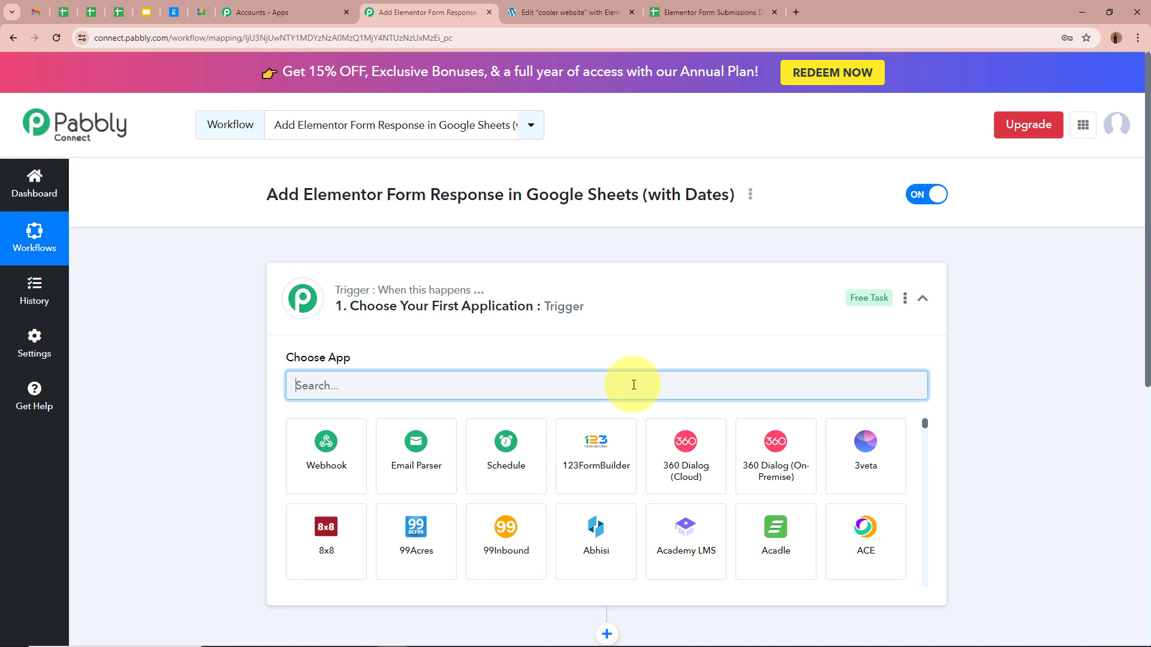
text(Ele)
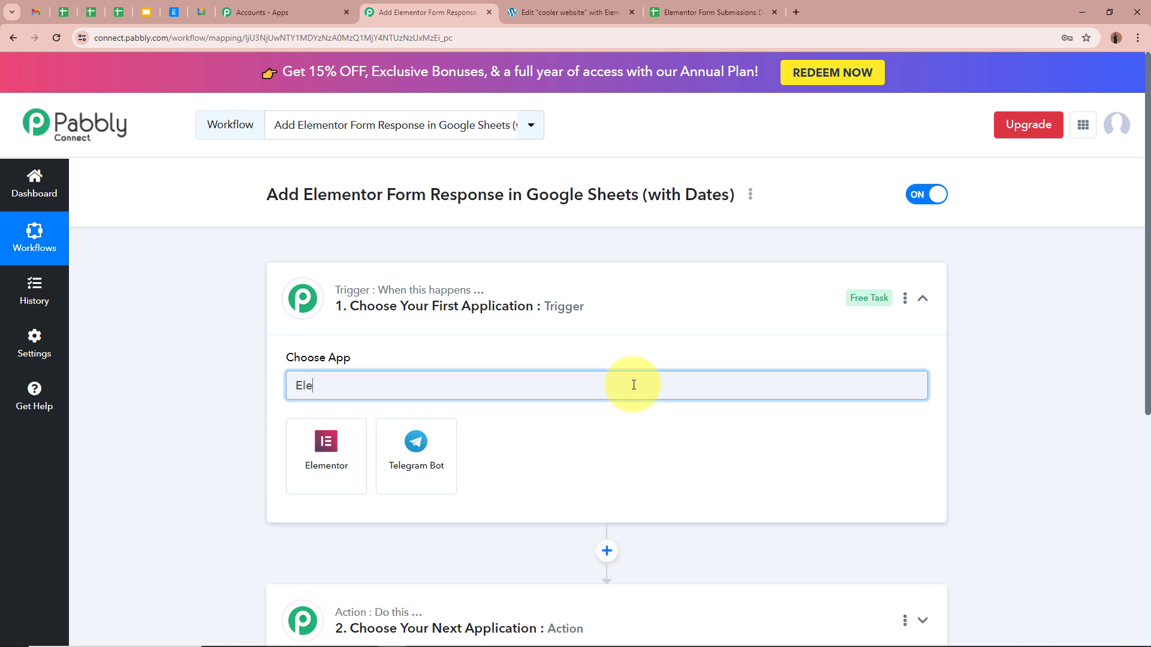
click(350, 458)
click(354, 448)
click(334, 519)
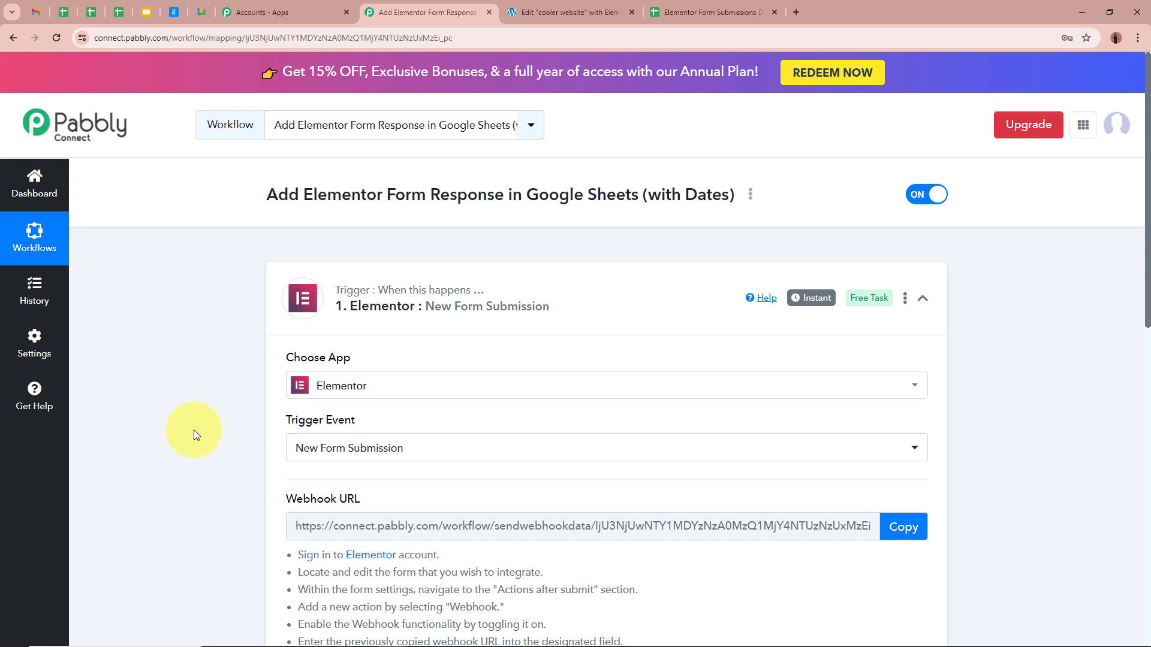
Step: Copy the Elementor trigger's webhook URL, begin capturing the response, and go to the Elementor editor
scroll(193, 435, down, 2)
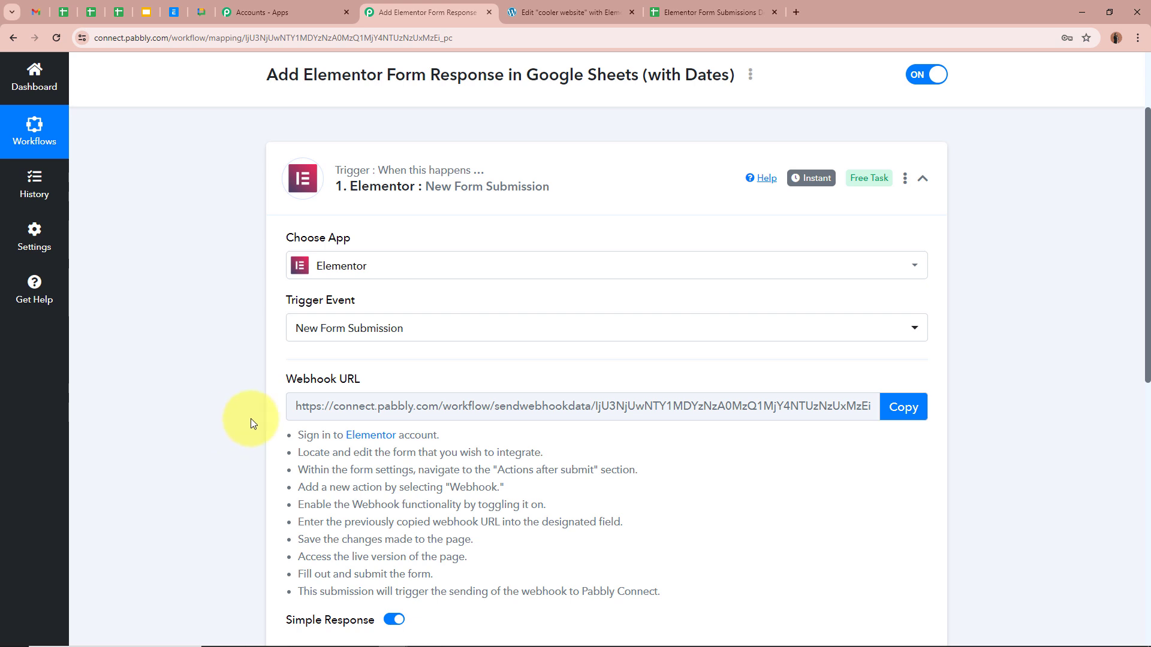
scroll(827, 468, down, 1)
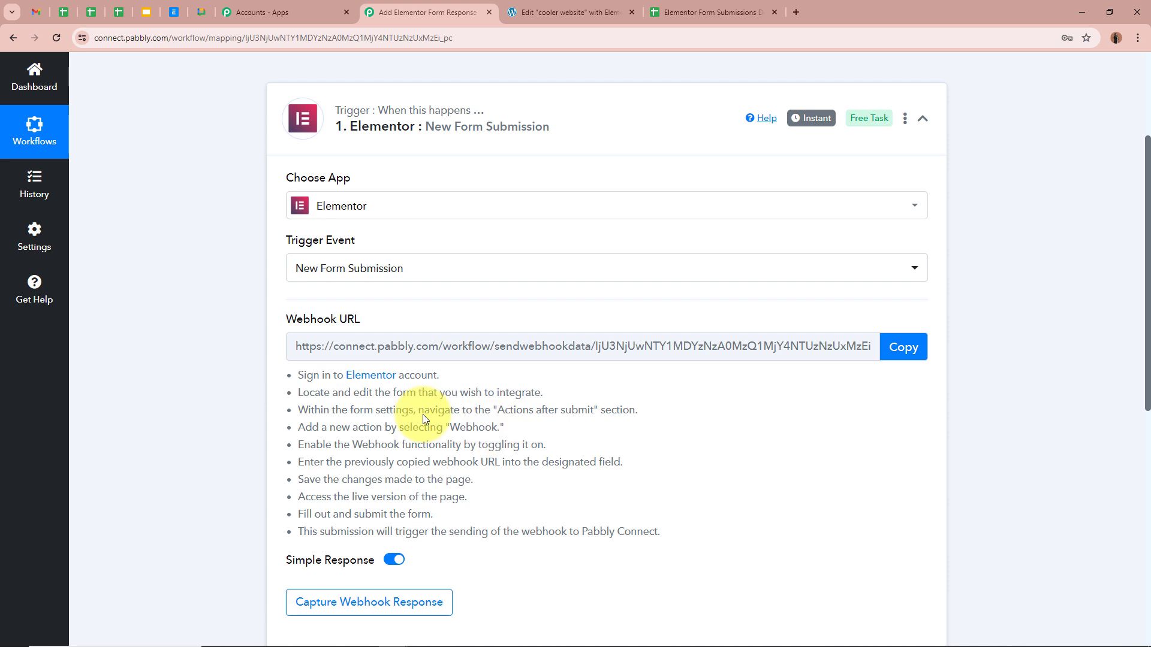
drag(298, 375, 688, 522)
click(690, 525)
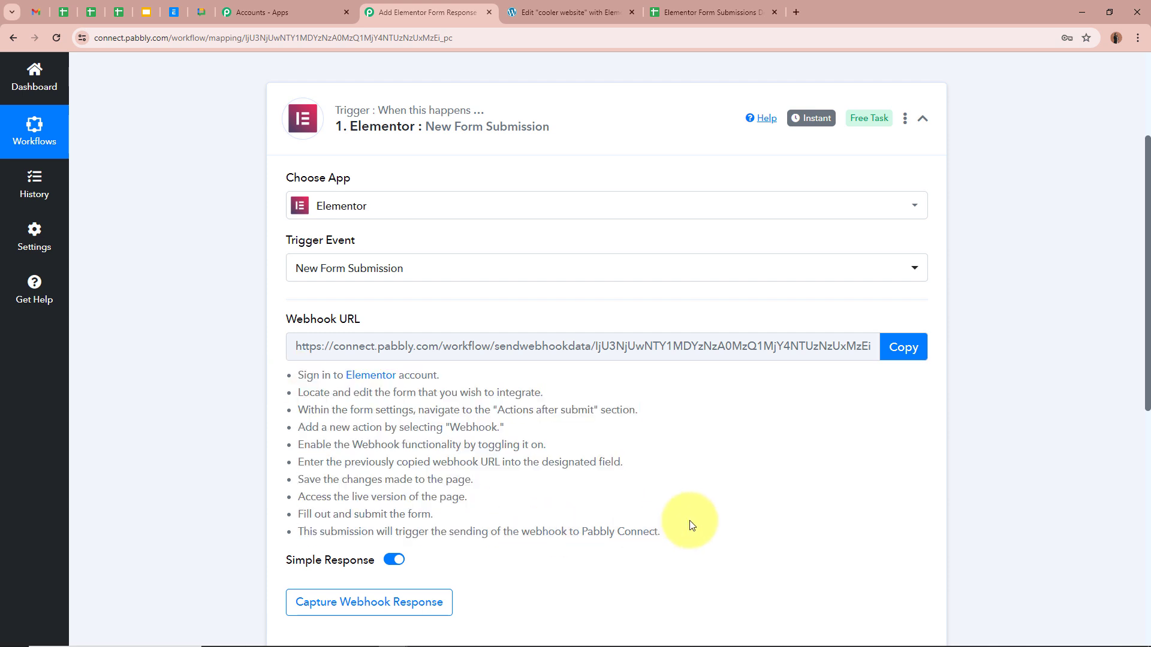
click(904, 347)
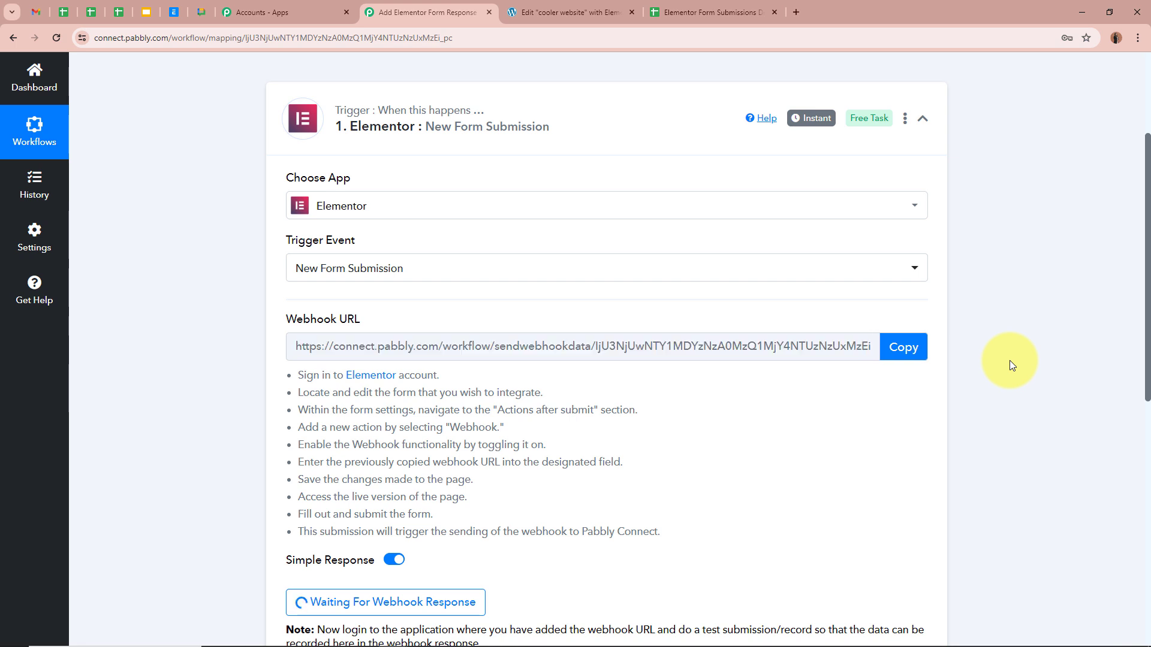
click(558, 12)
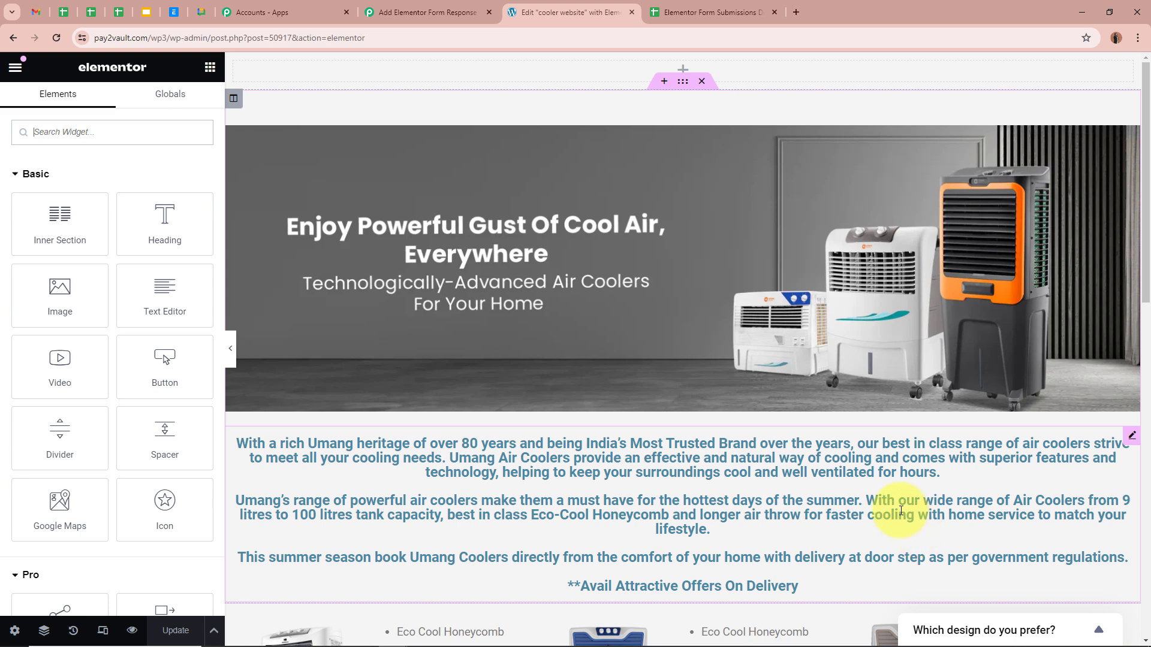
Step: Add a Webhook action to the form's Actions After Submit
scroll(801, 505, down, 9)
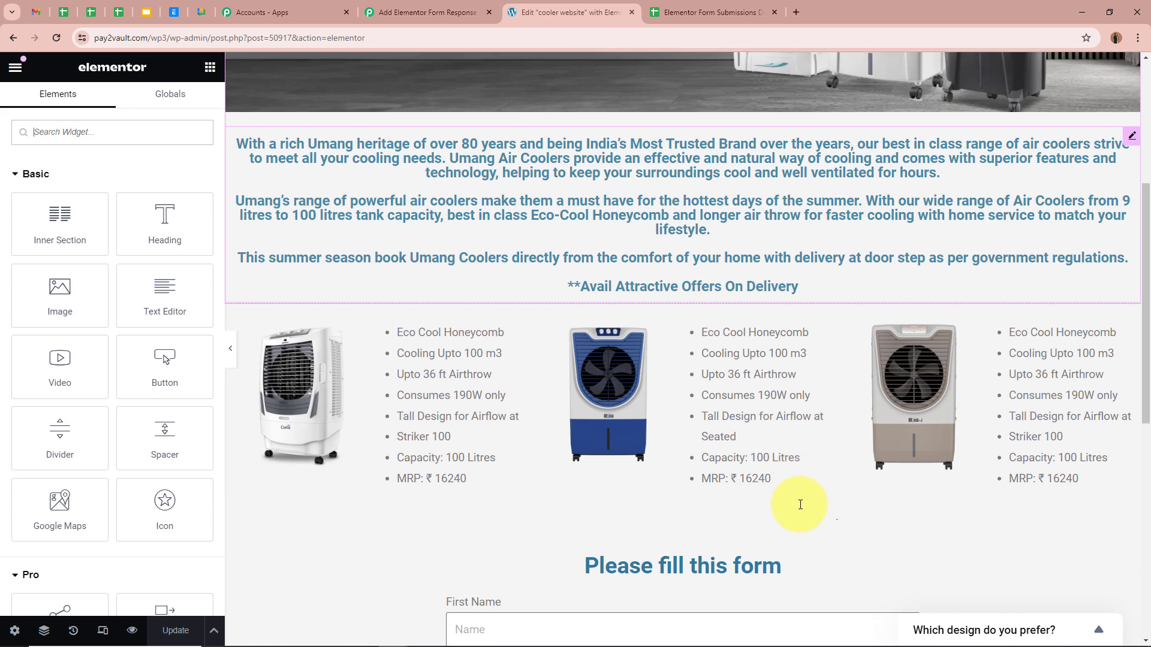
scroll(637, 527, down, 3)
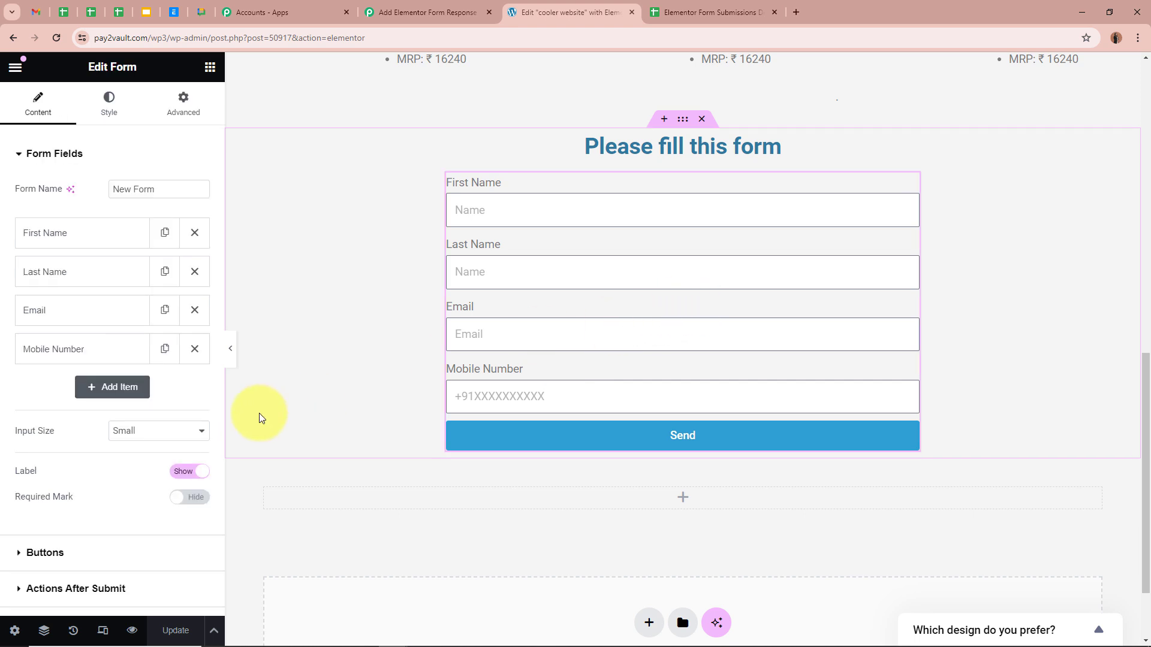
scroll(260, 418, up, 4)
scroll(119, 471, down, 2)
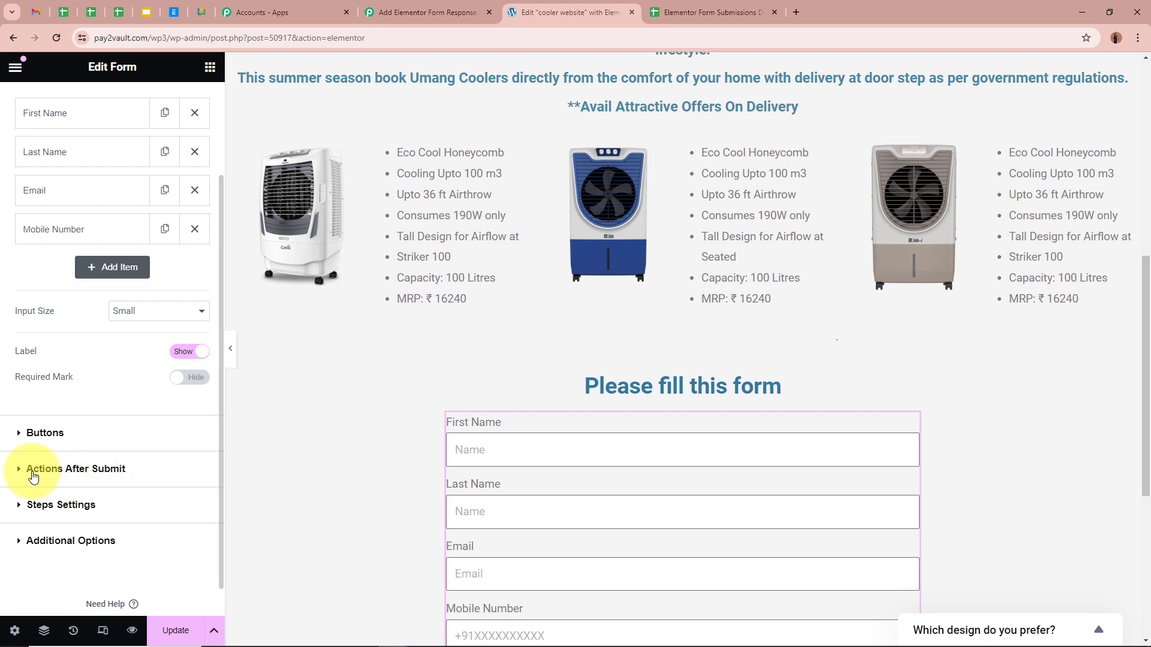
click(105, 470)
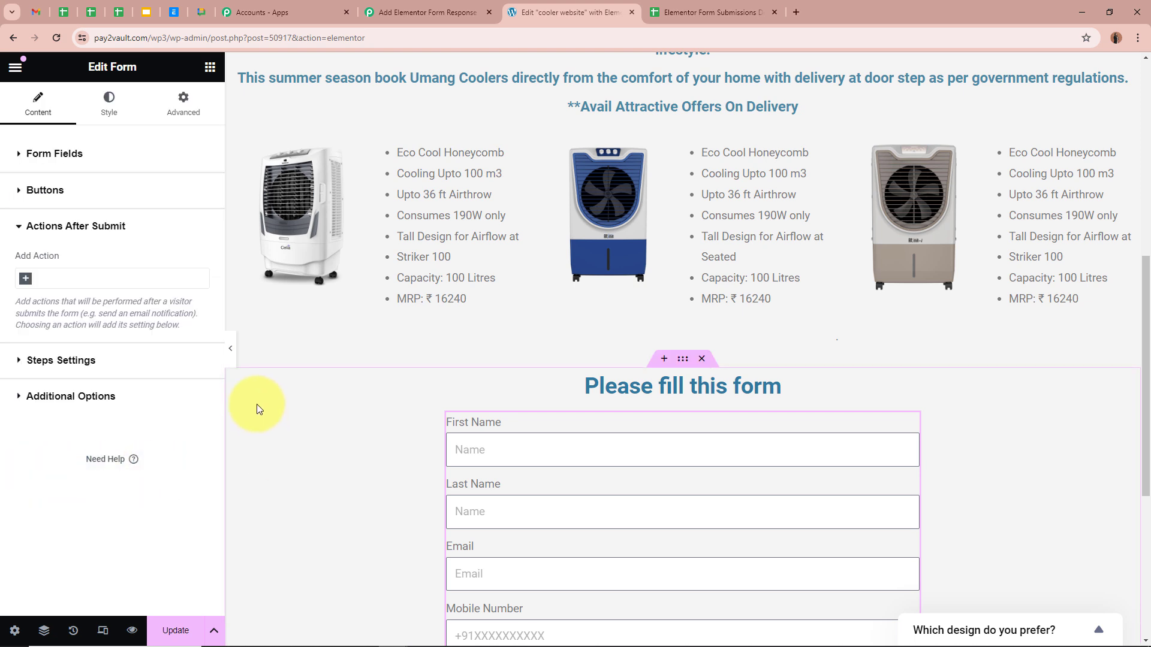
click(25, 280)
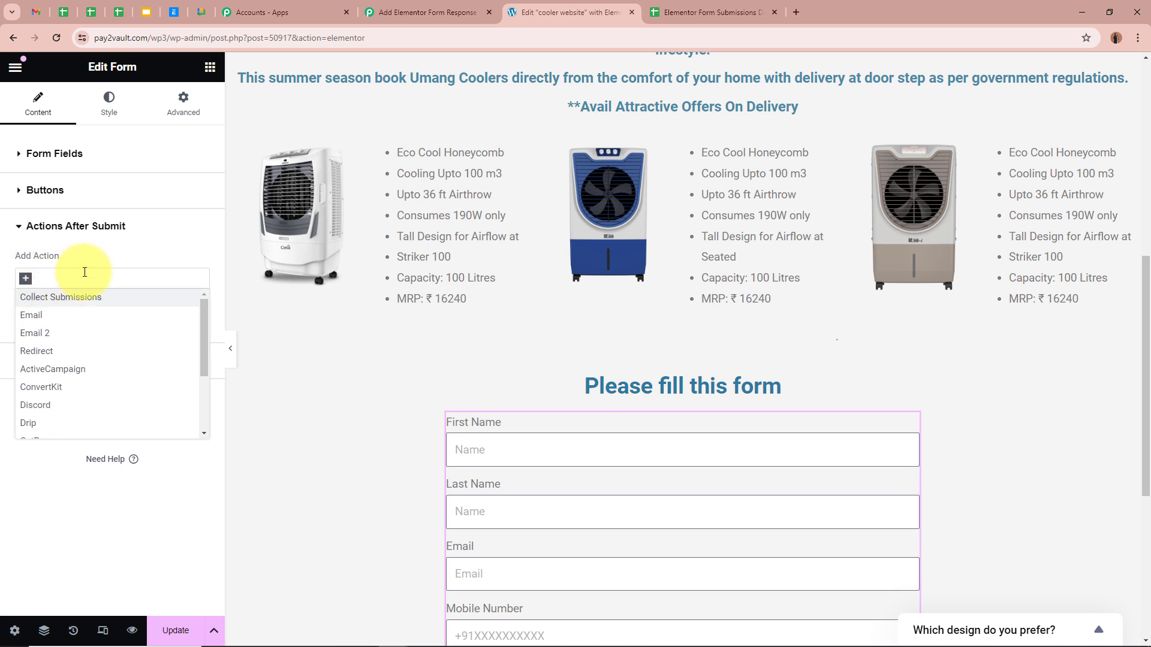
text(web)
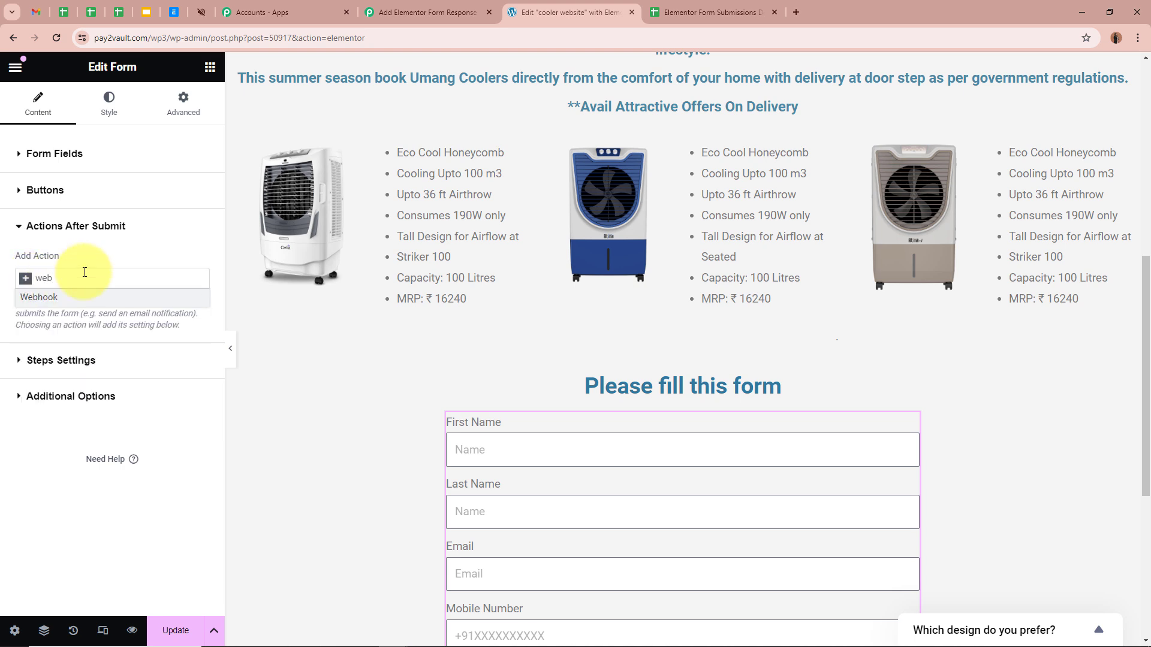
click(58, 297)
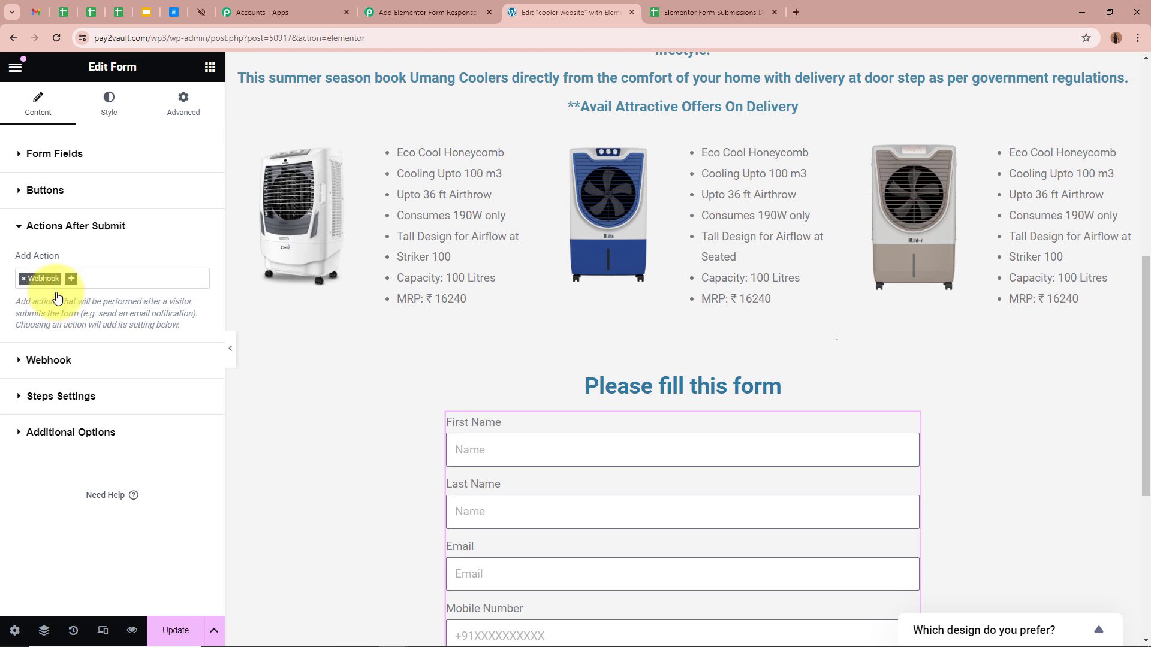
Step: Paste the Pabbly webhook URL into the Webhook settings, update the page, and go back
click(85, 367)
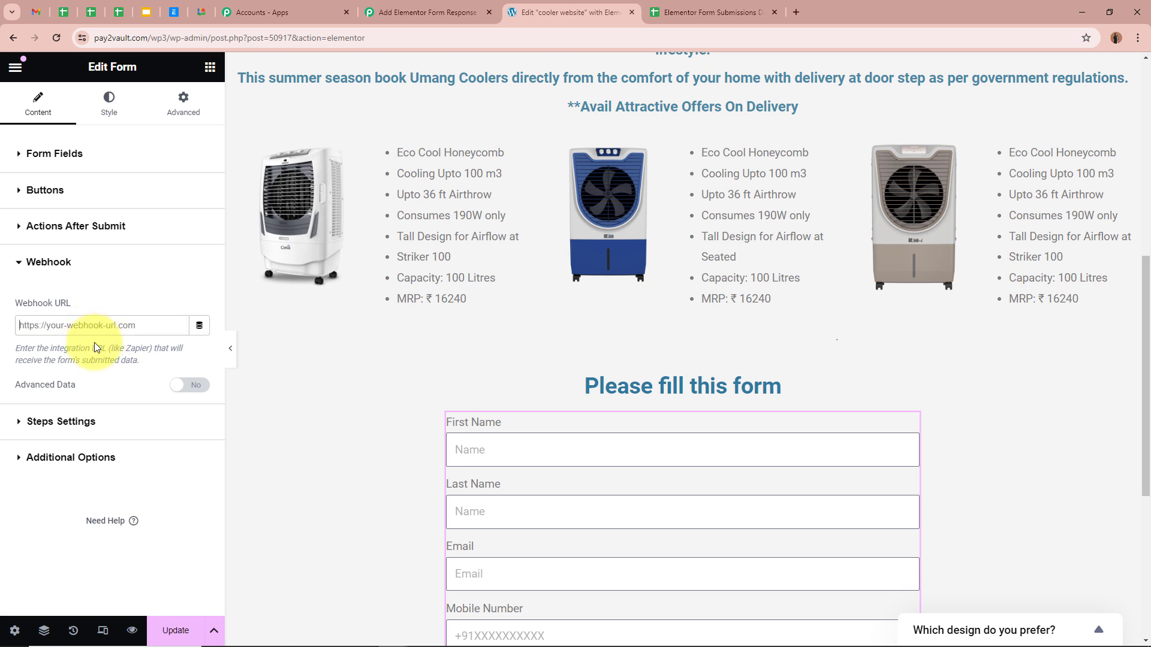
key(ctrl+v)
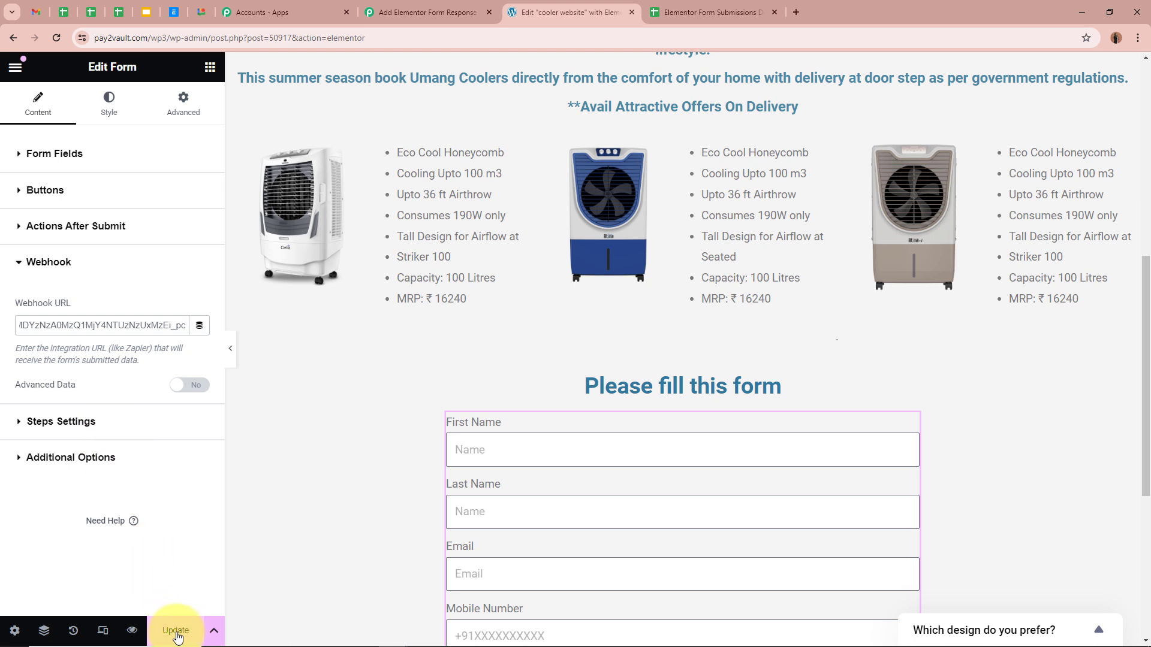
click(176, 635)
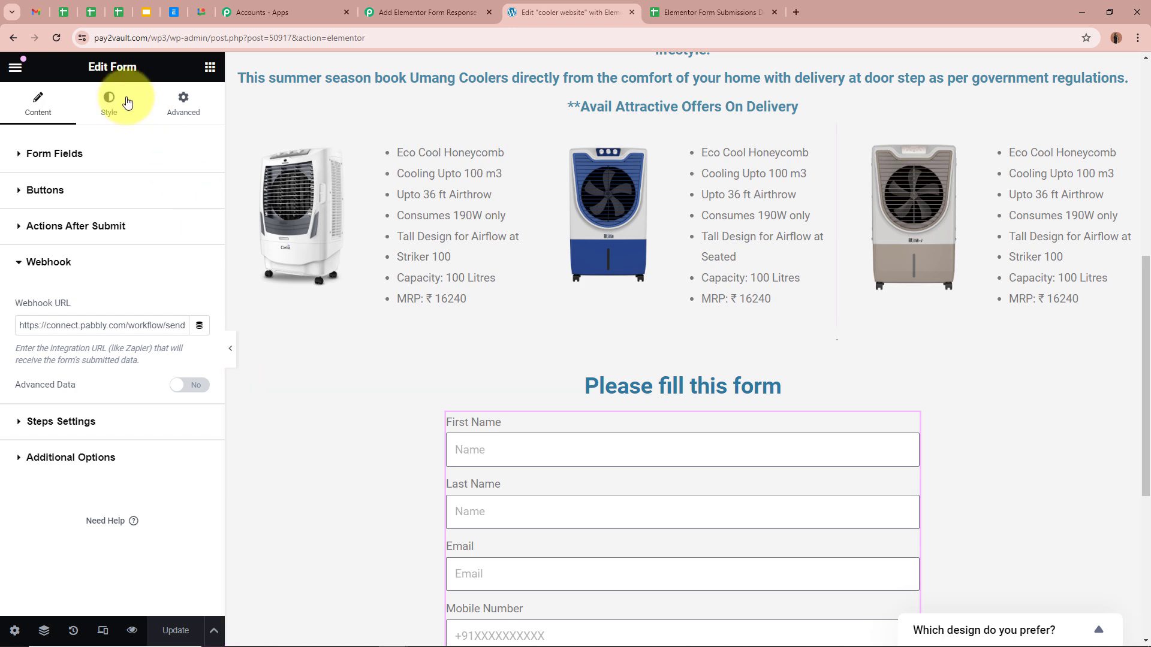
click(13, 38)
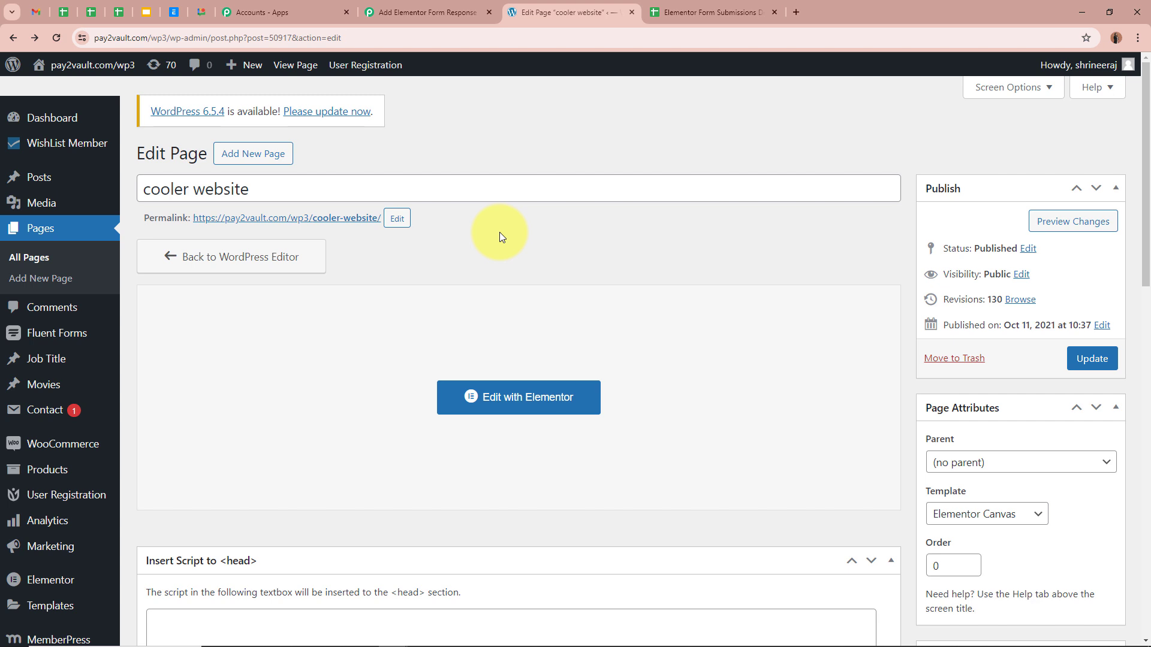
Step: Update the cooler website page until 'Page updated' shows, then return to Pabbly
click(1091, 358)
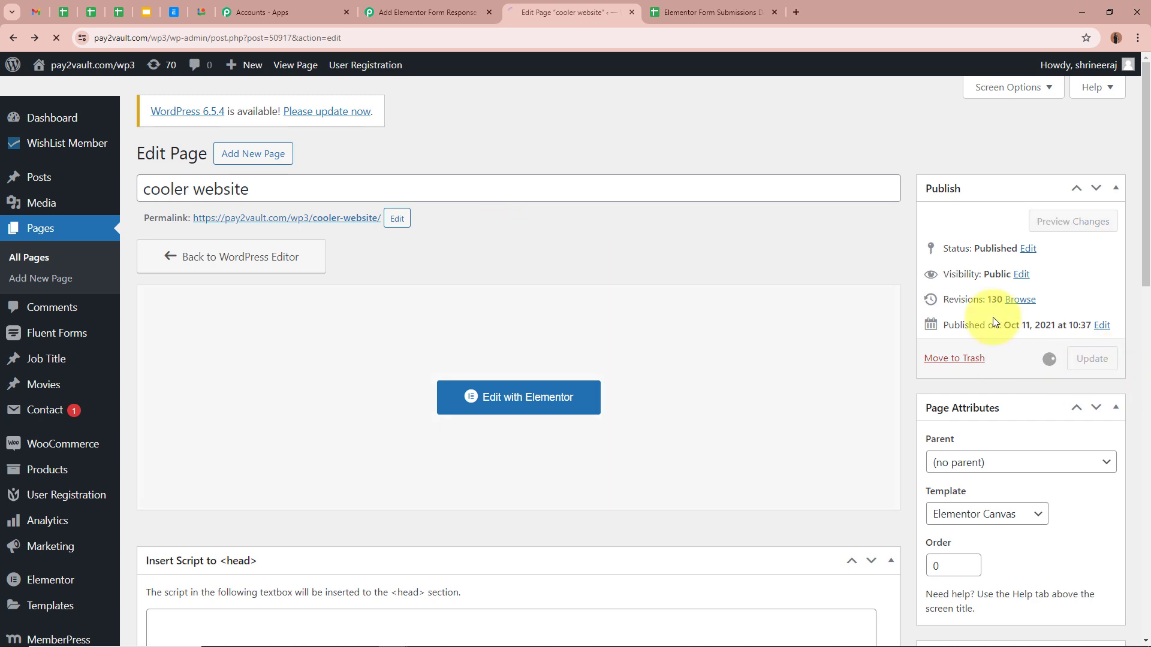
triple_click(155, 185)
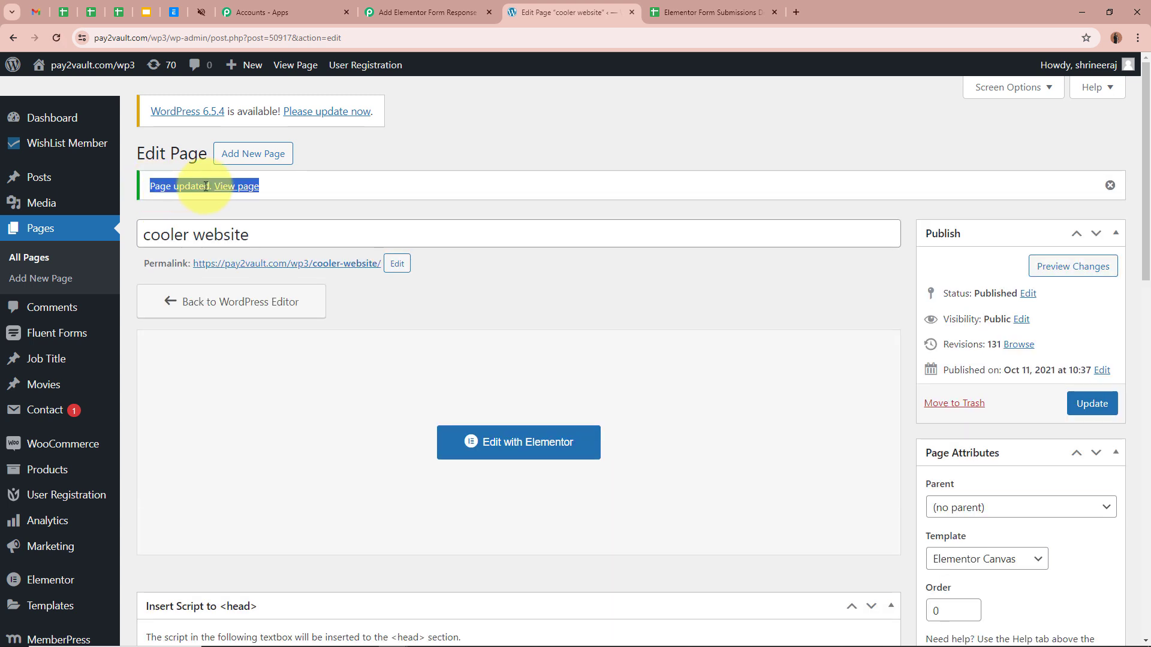
click(588, 308)
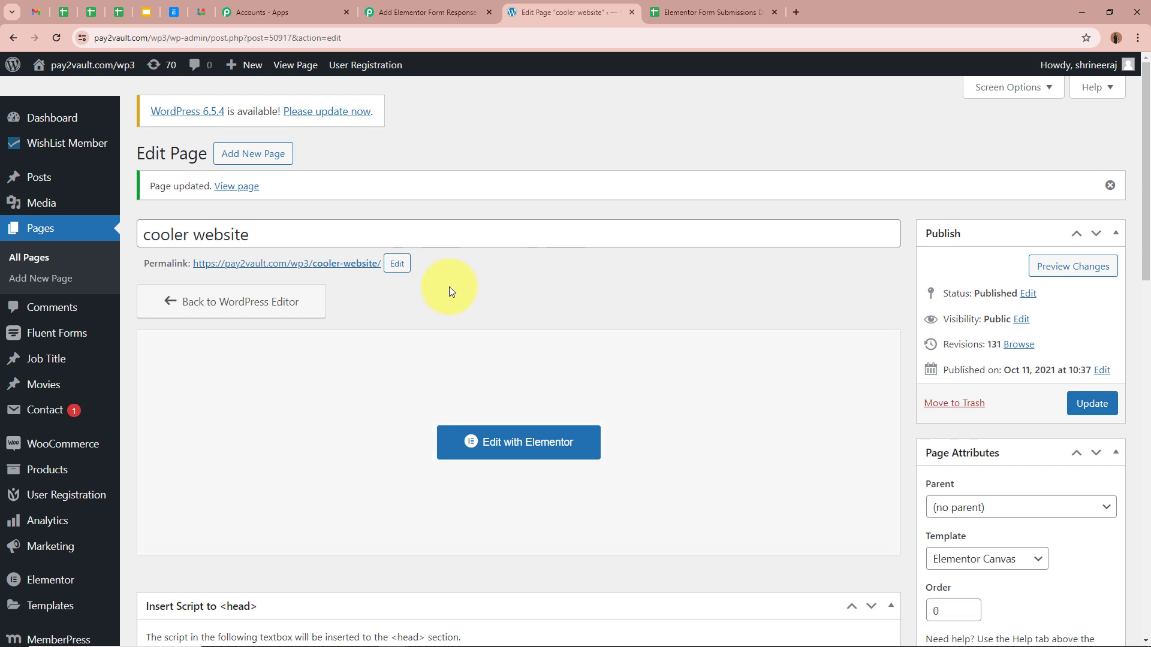
click(429, 12)
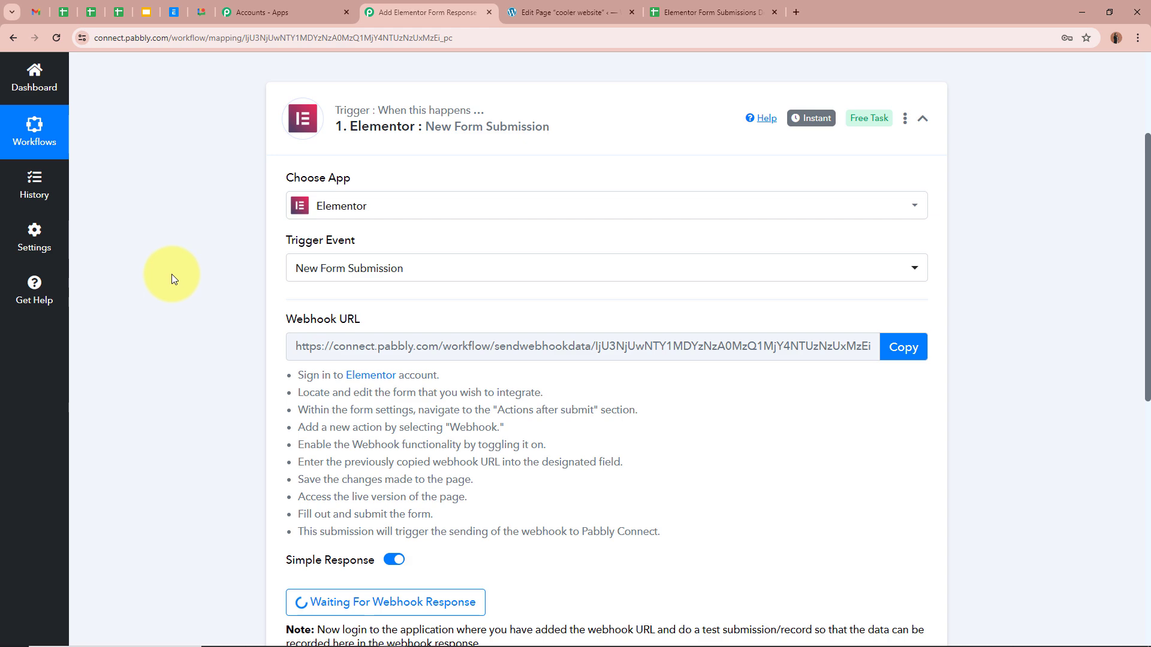
Step: Review the Elementor trigger card, then return to the cooler website's WordPress Edit Page
scroll(217, 389, down, 4)
scroll(199, 342, up, 7)
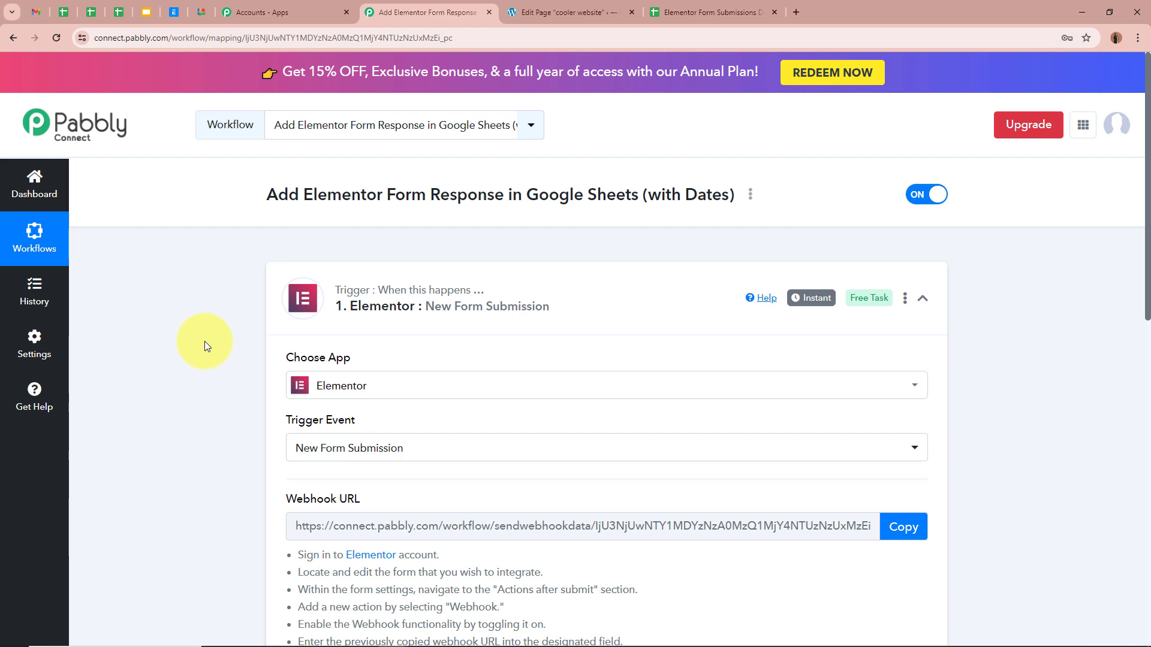
scroll(203, 341, down, 4)
scroll(233, 438, up, 4)
click(600, 6)
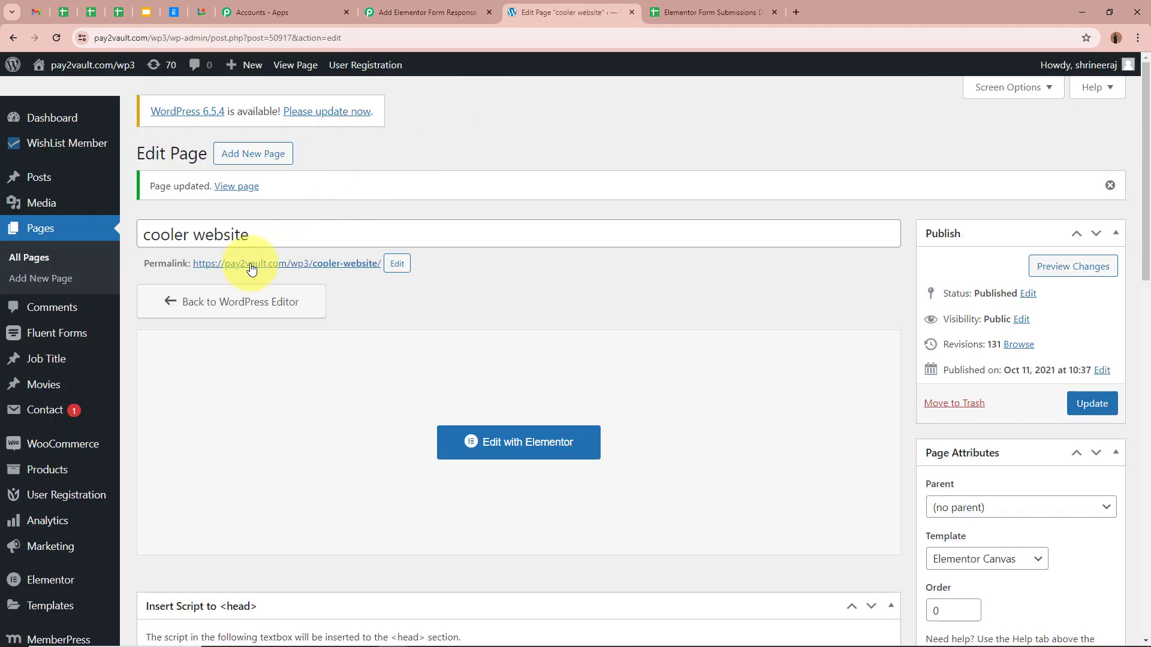
Step: Open the live cooler website page in a new tab and scroll to its form
right_click(292, 267)
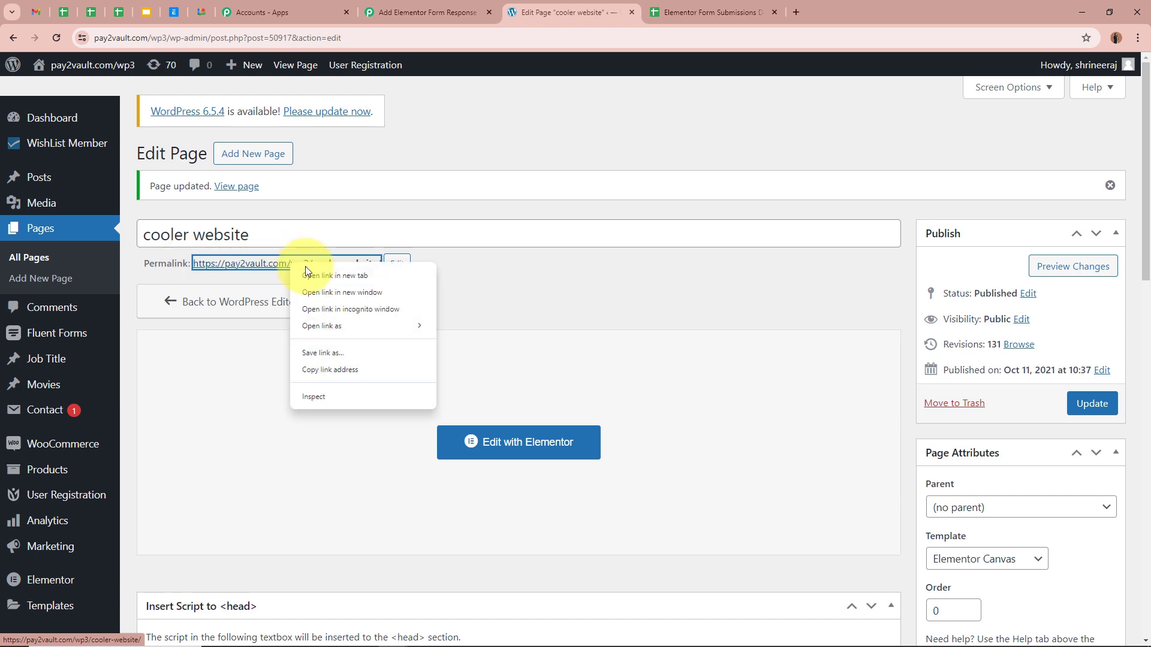
click(322, 276)
click(730, 7)
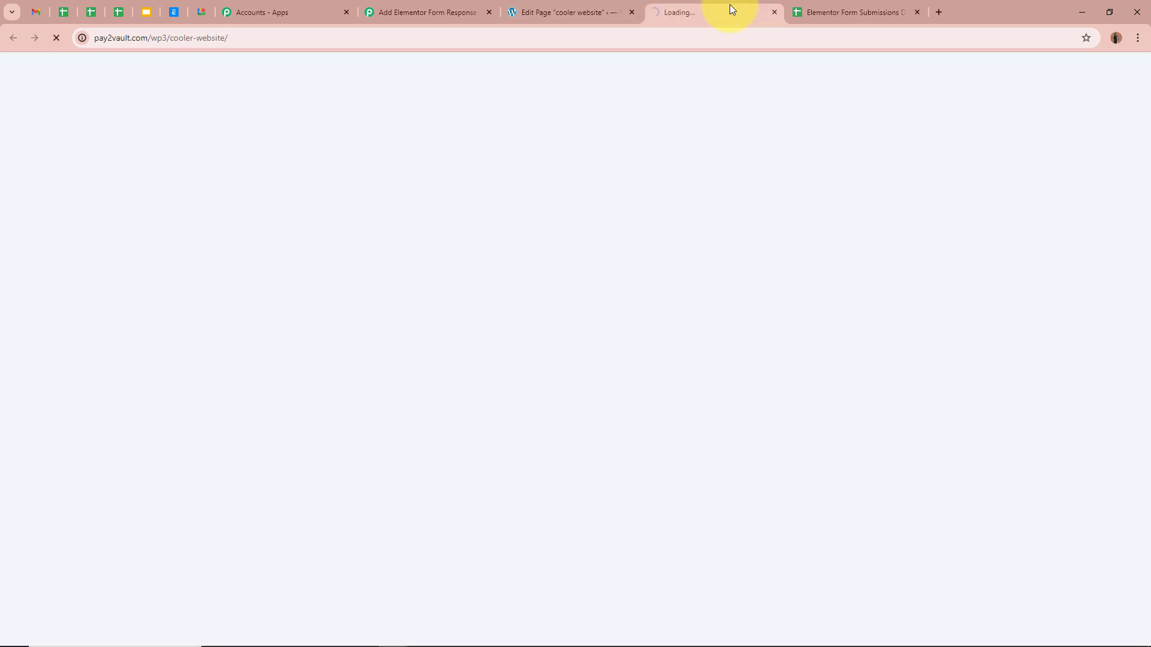
scroll(458, 435, down, 6)
scroll(458, 435, down, 3)
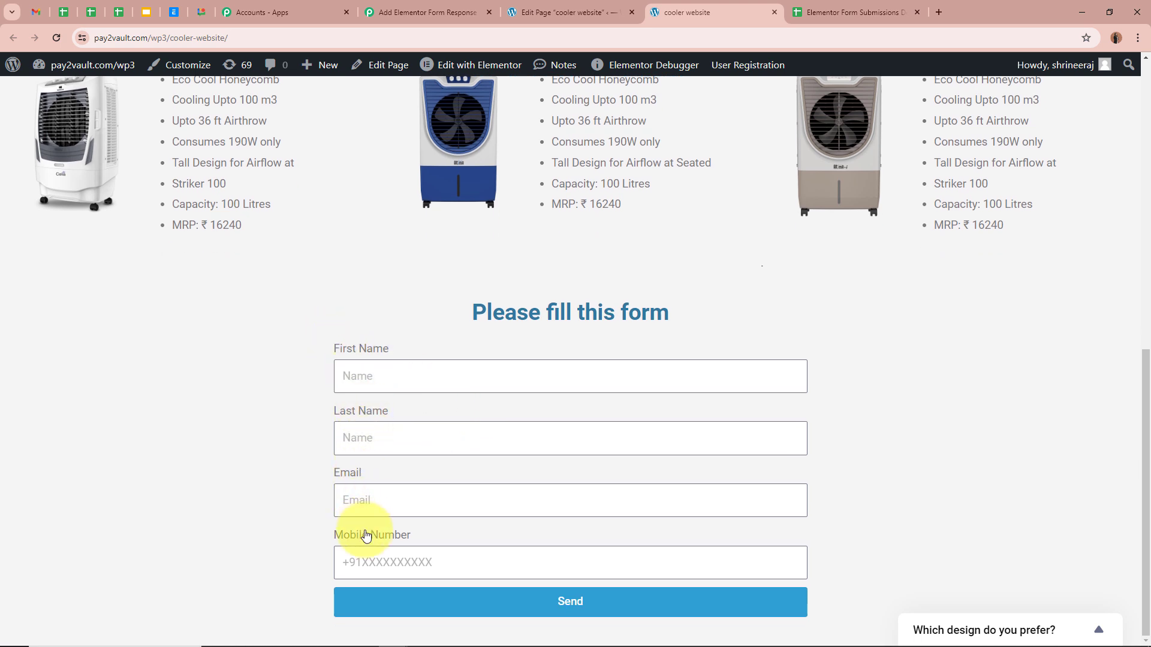
Step: Fill in the test first name, last name, saved e-mail and mobile number, then send the form
click(402, 371)
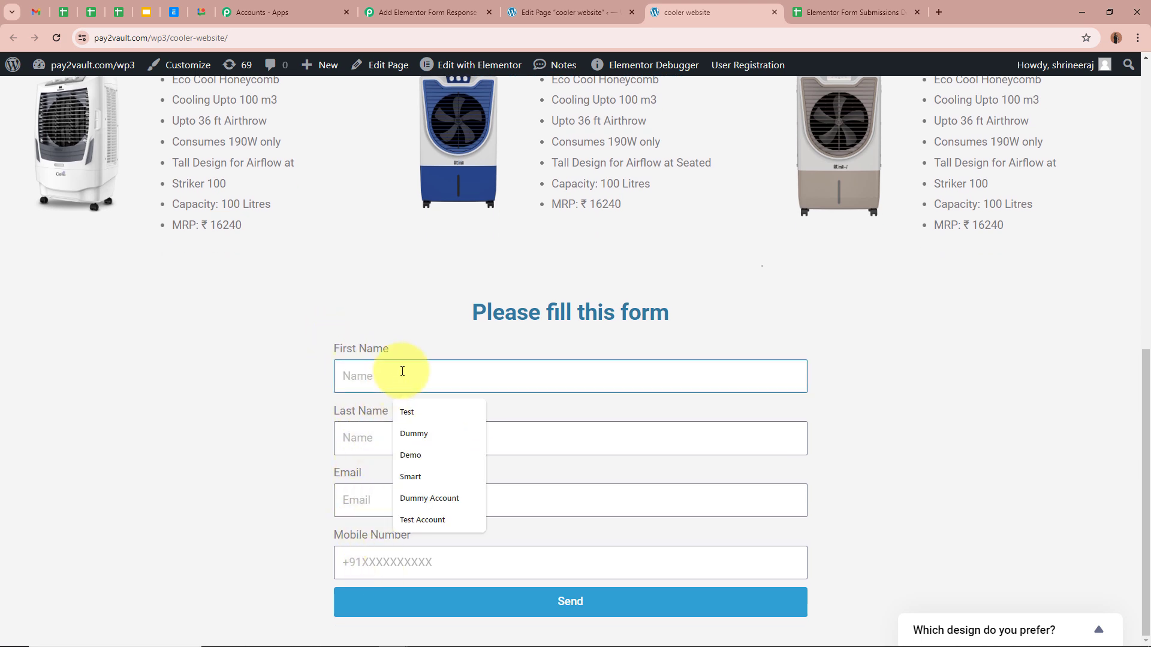
text(Smart)
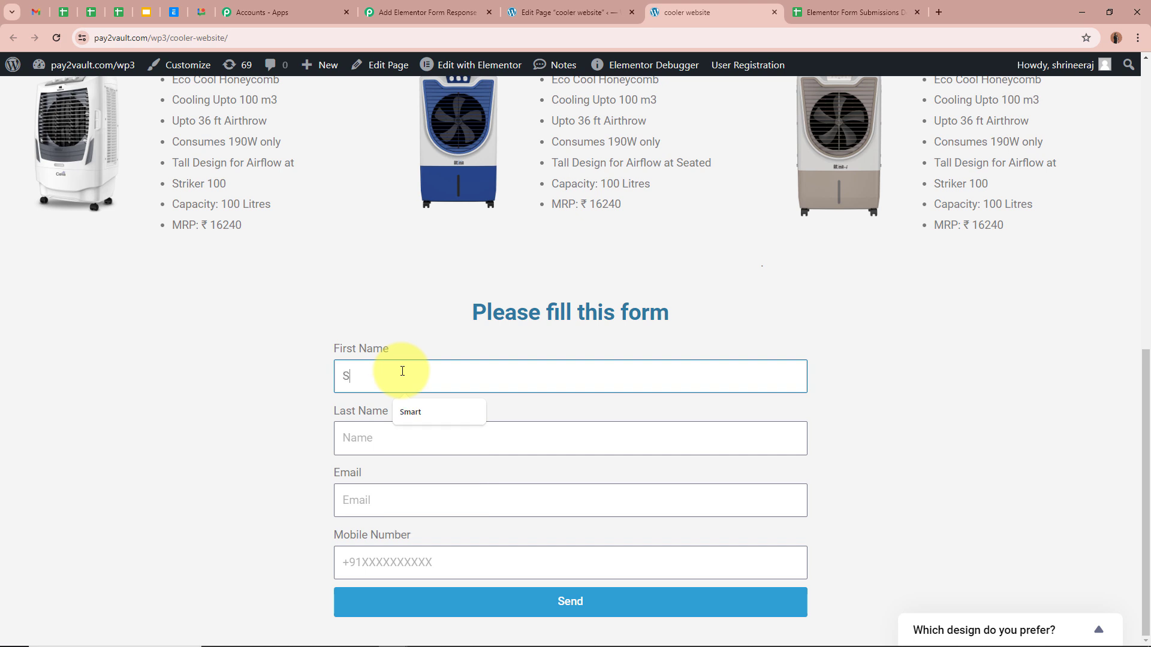
click(418, 443)
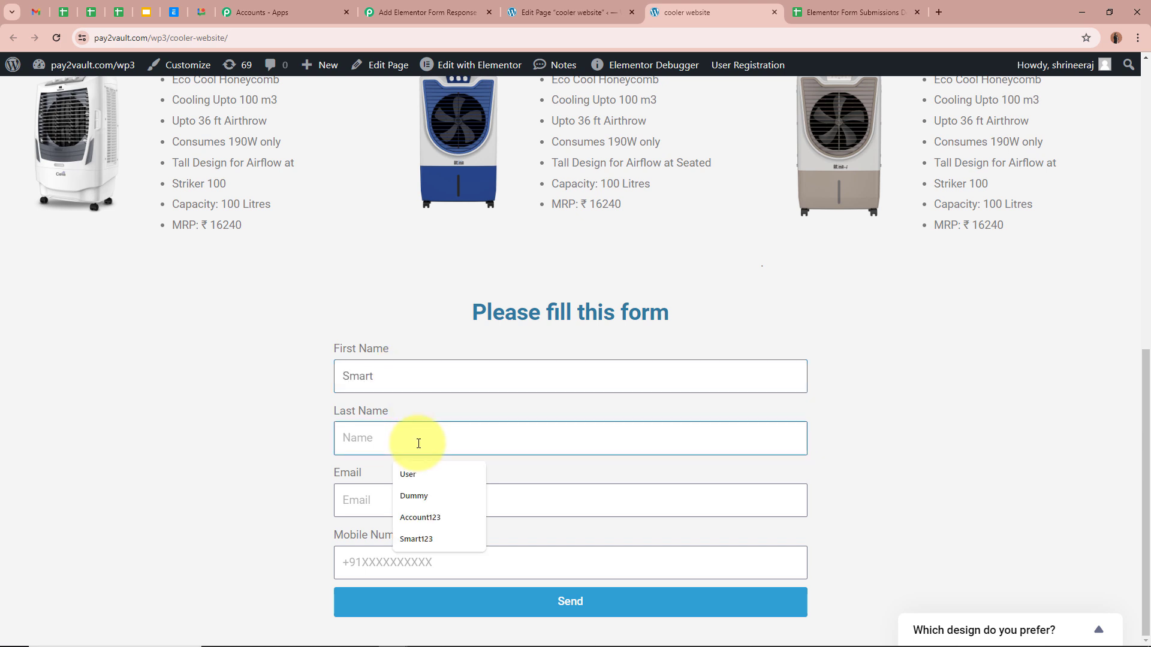
text(Demo)
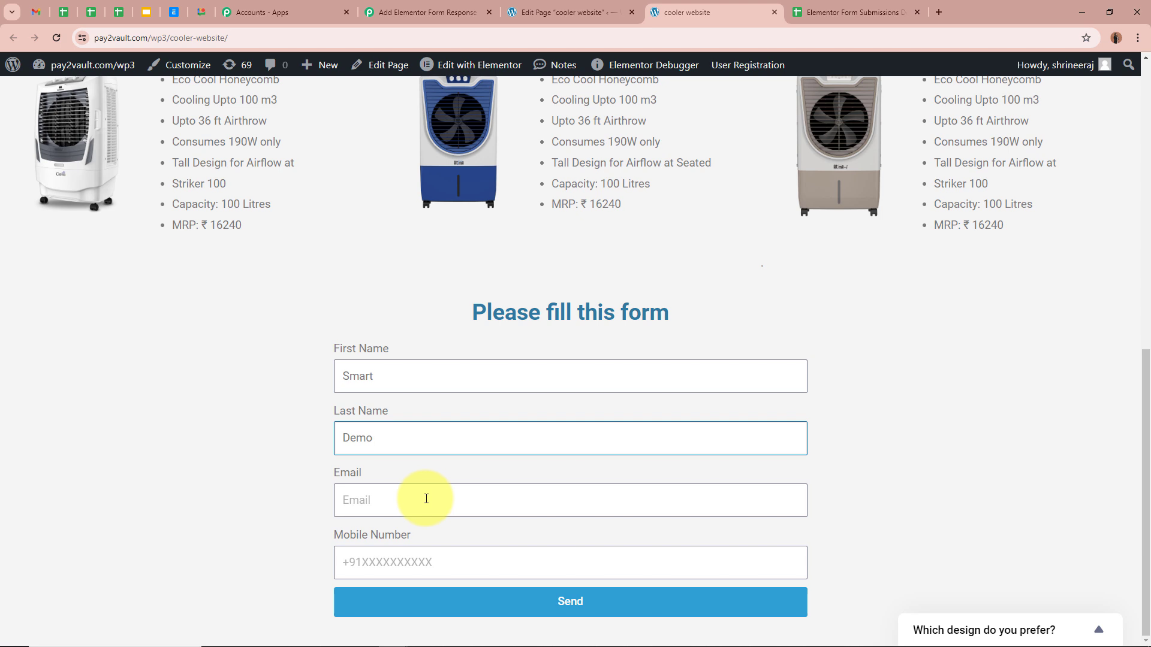
click(426, 498)
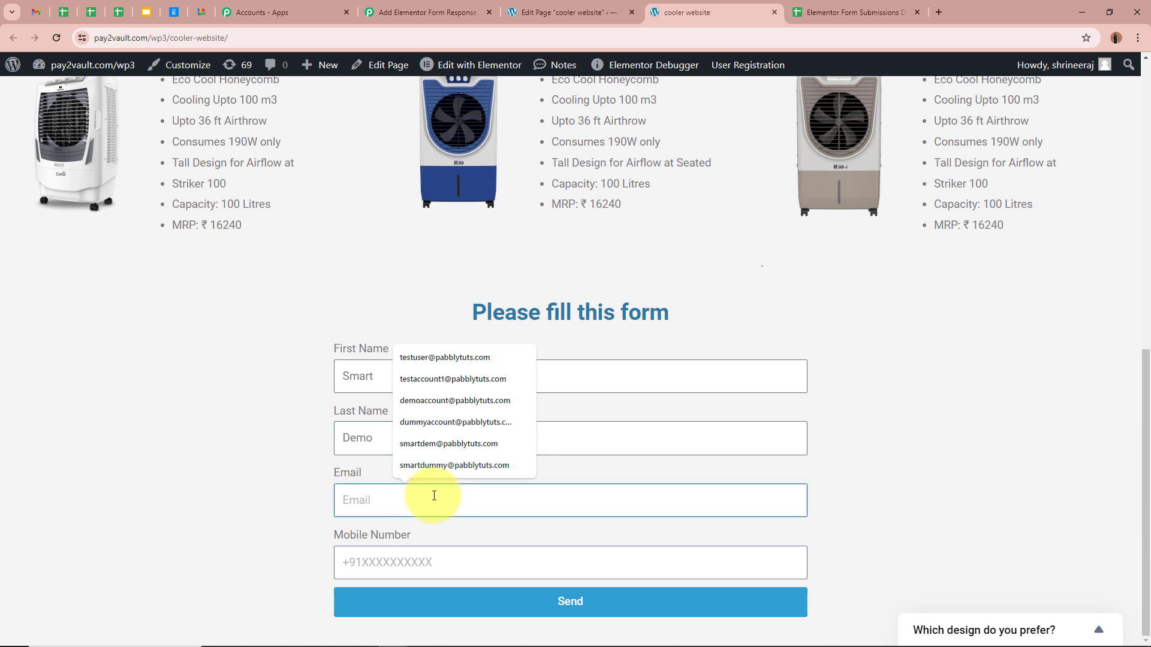
click(448, 444)
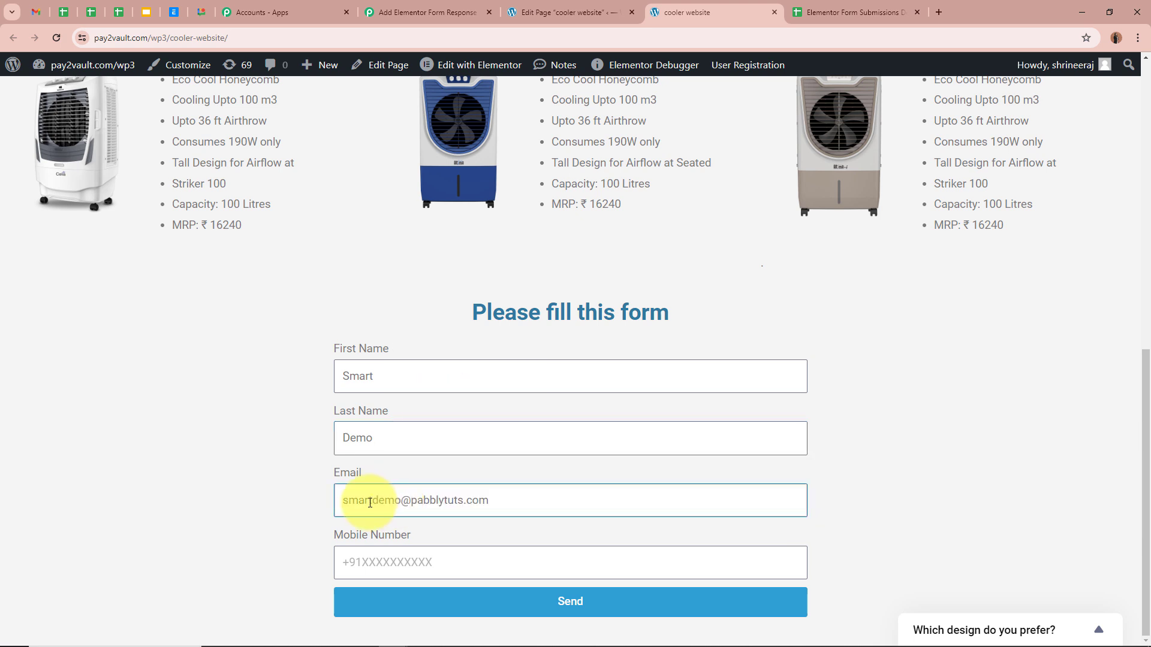
click(538, 555)
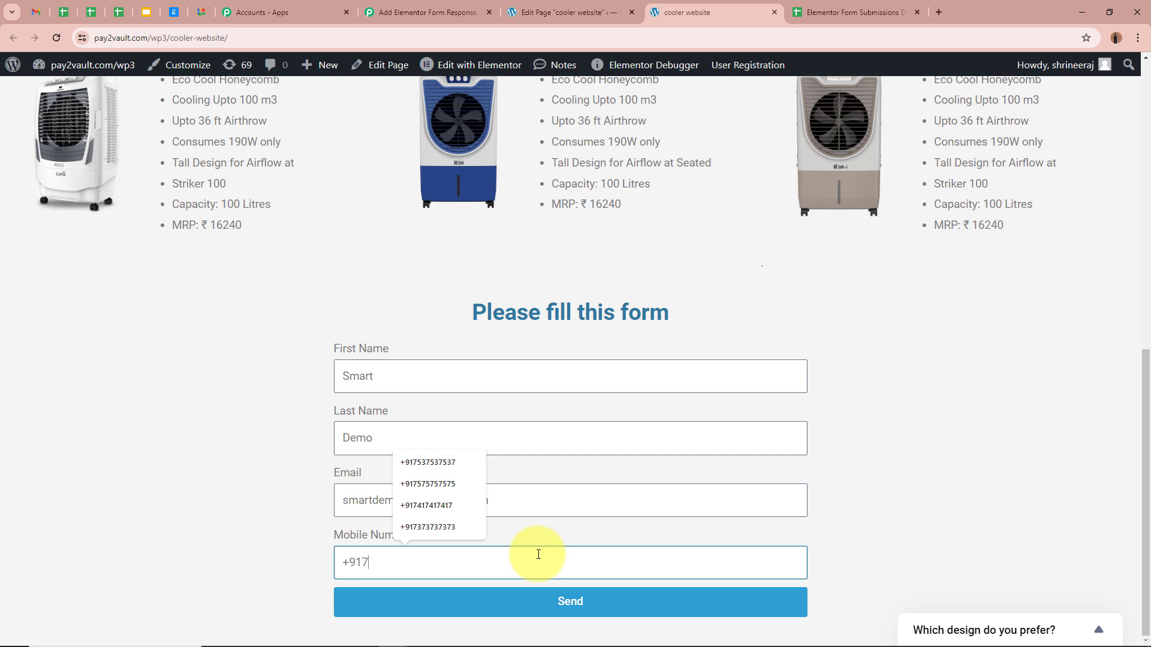
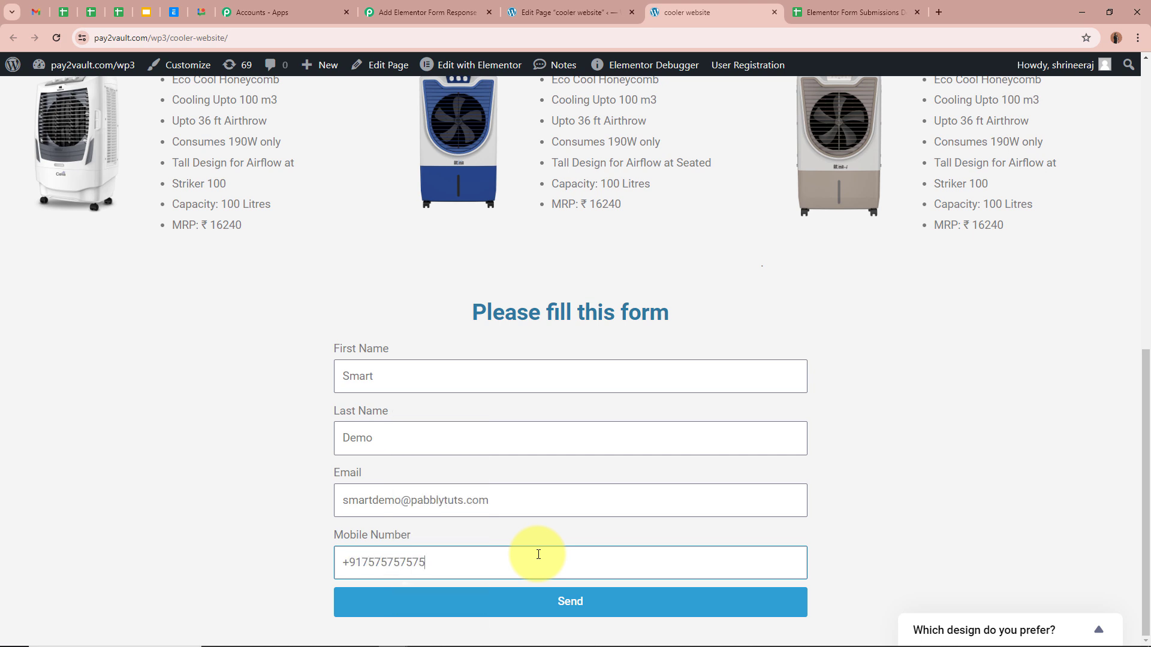
scroll(214, 440, up, 1)
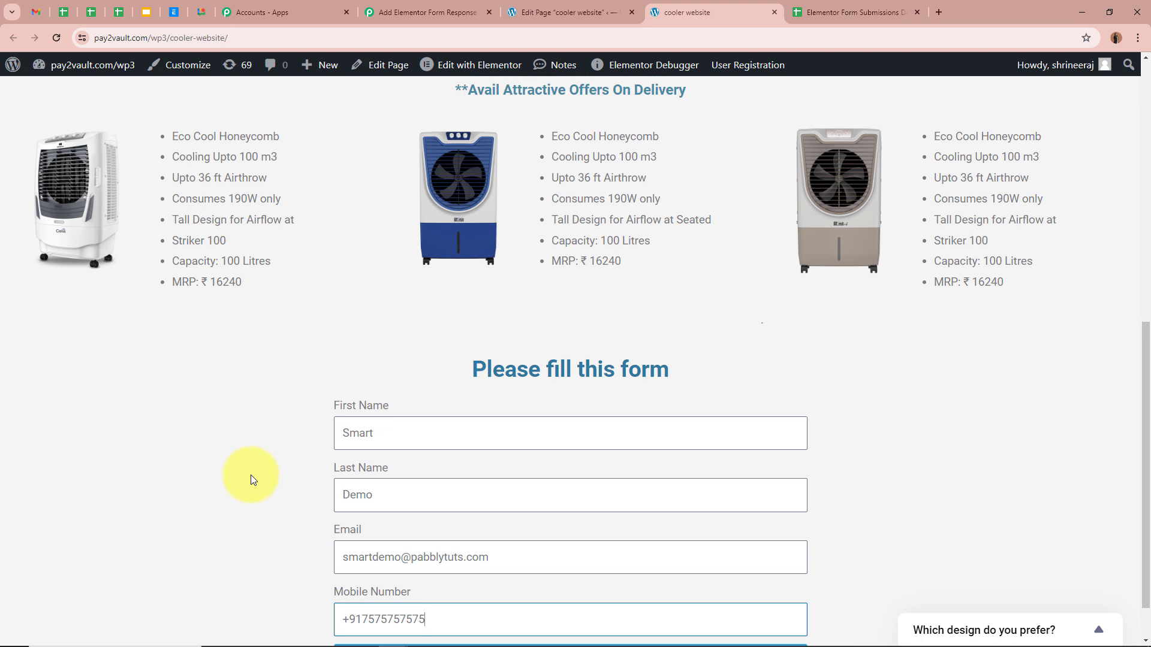
scroll(248, 470, down, 1)
click(638, 609)
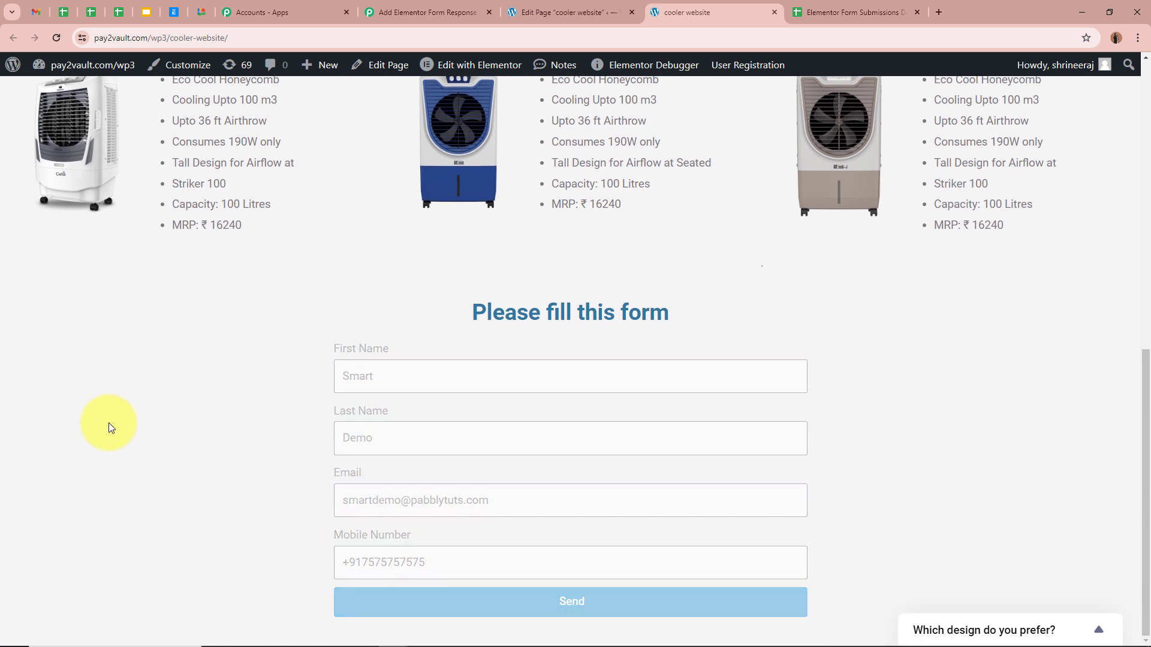
drag(491, 601, 662, 603)
Step: Check the captured form values under Response Received, then collapse the Elementor trigger
click(891, 484)
click(435, 11)
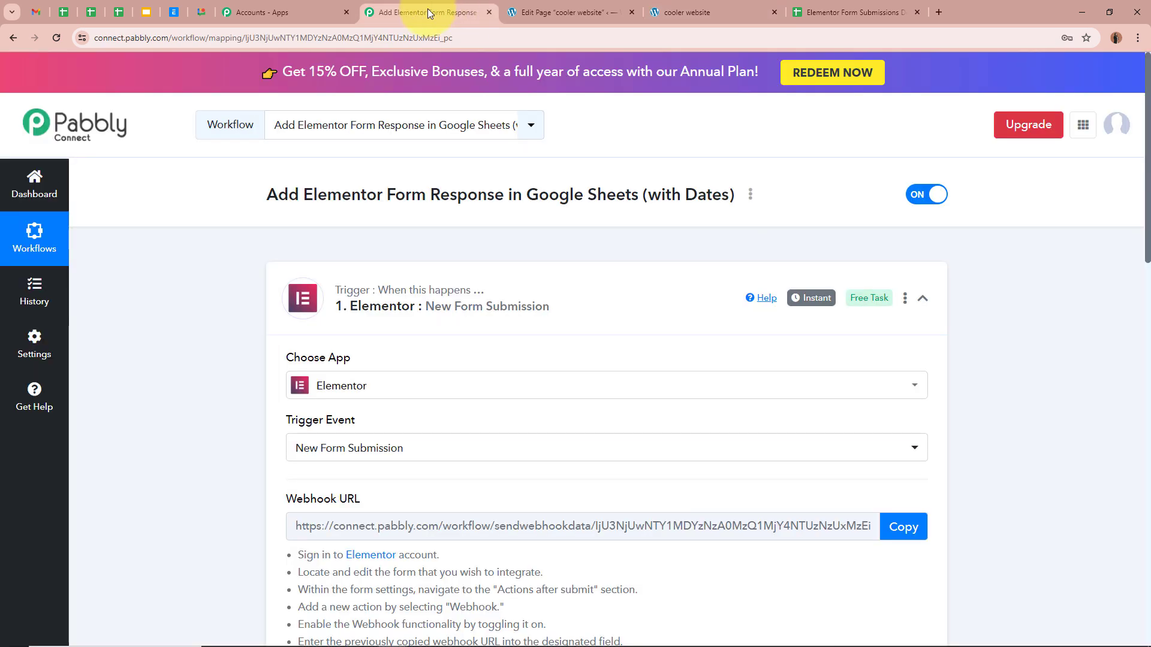
scroll(200, 351, down, 8)
scroll(200, 350, down, 5)
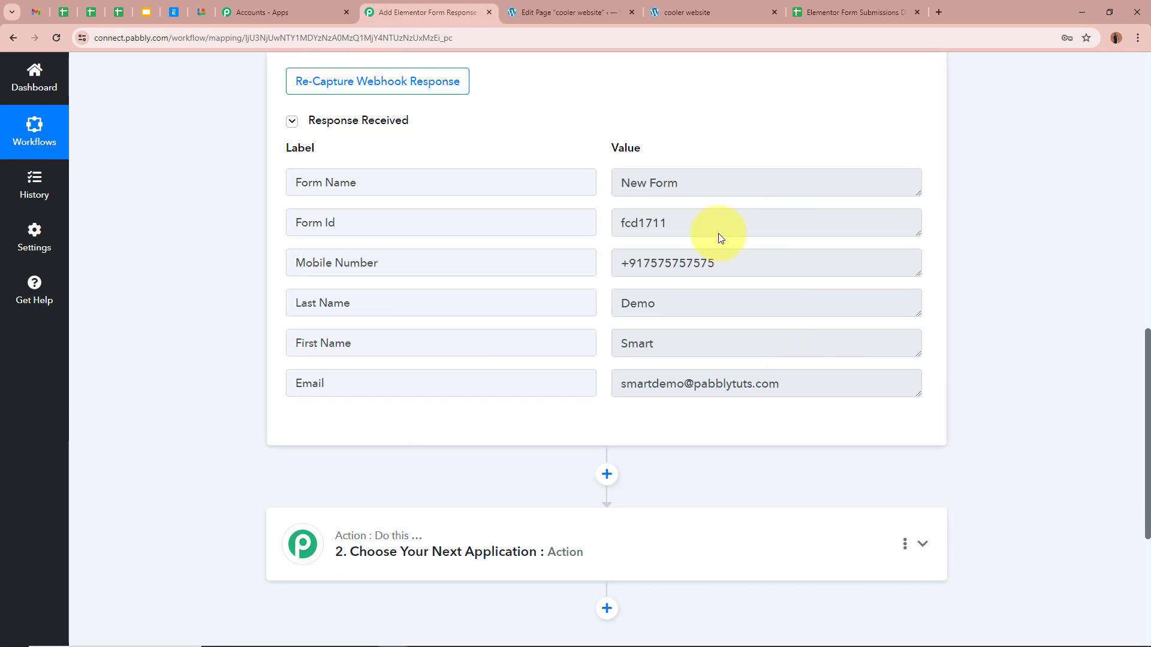
scroll(180, 290, up, 1)
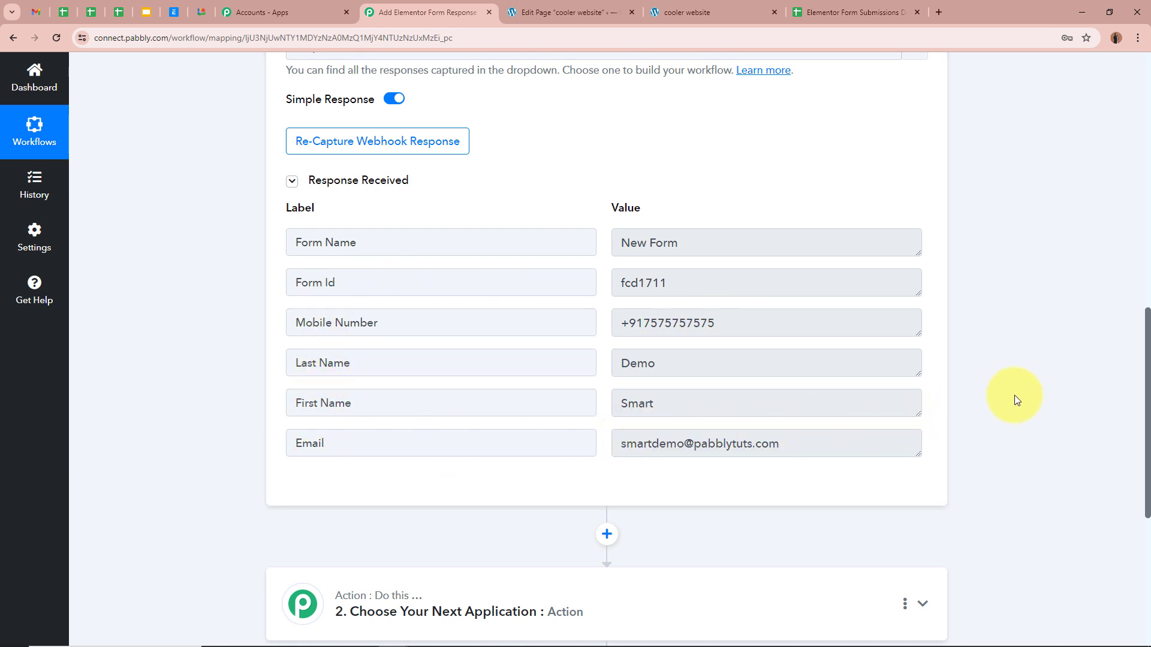
scroll(971, 309, up, 6)
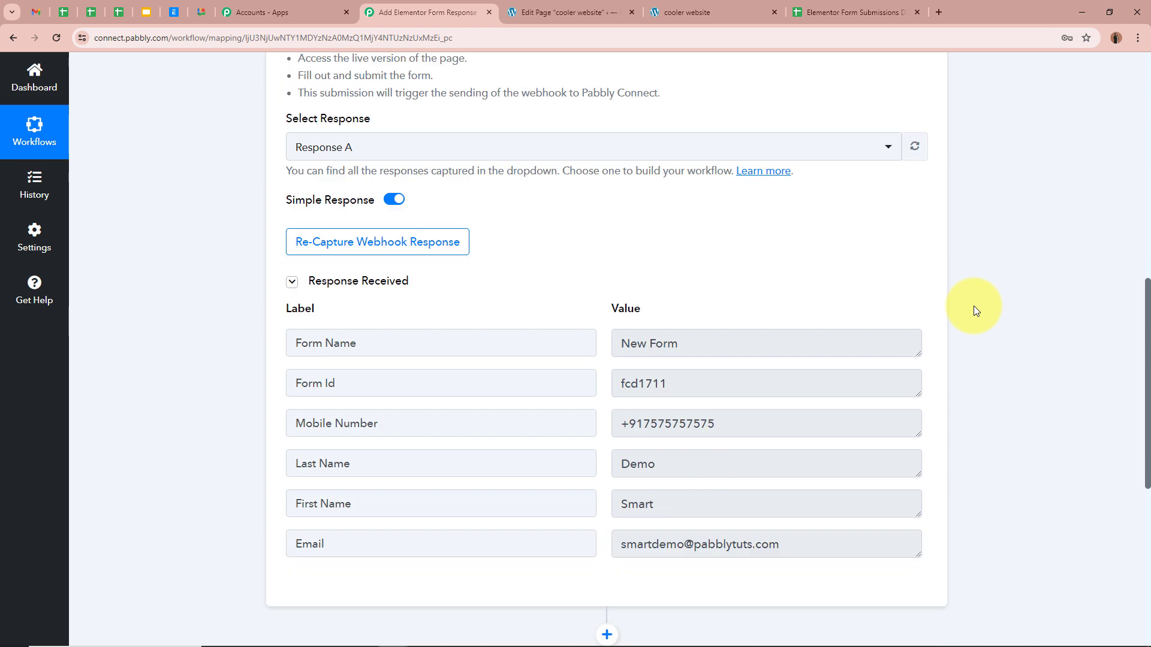
scroll(968, 297, up, 5)
click(920, 233)
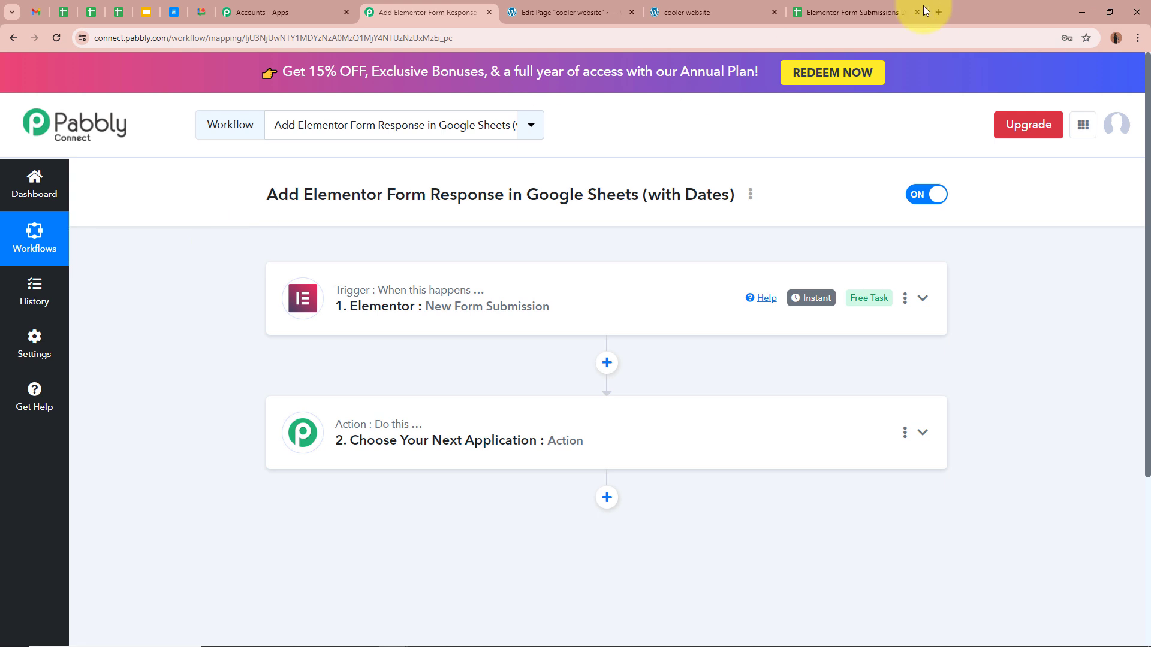
Step: Confirm the Elementor Form Submissions Details sheet holds only headers, then reopen the Pabbly step
click(857, 12)
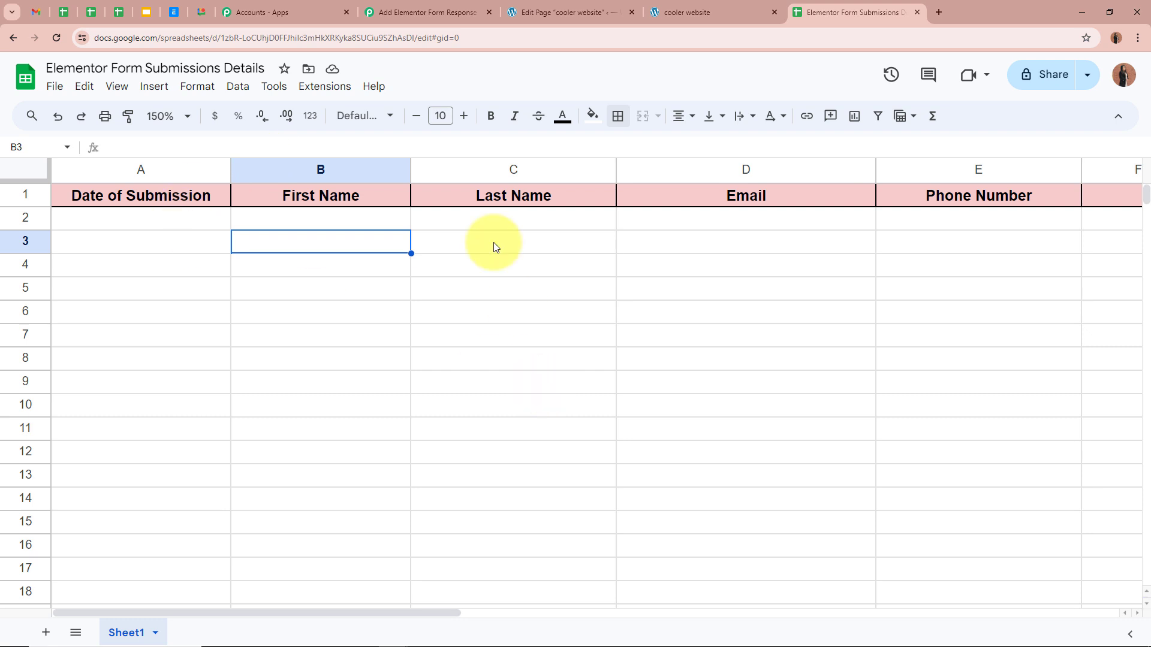
click(389, 12)
click(407, 323)
scroll(252, 335, down, 10)
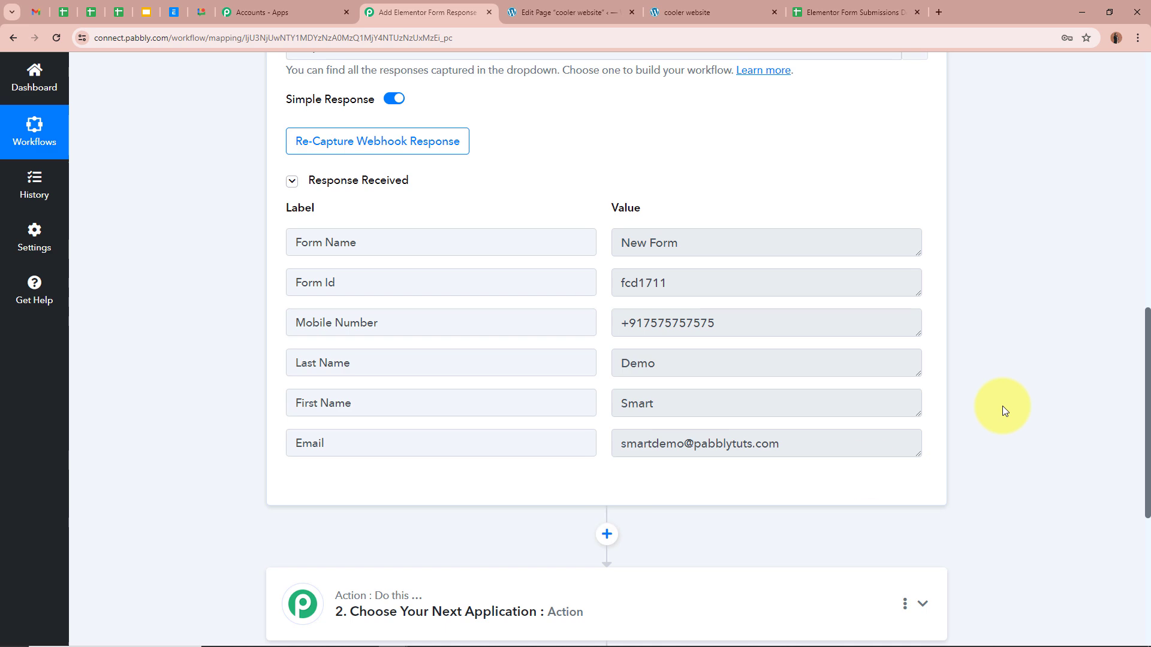
scroll(1049, 372, up, 8)
scroll(957, 250, up, 4)
Step: Choose Date/Time Formatter (Pabbly) as the app for the new action step
click(921, 299)
click(923, 434)
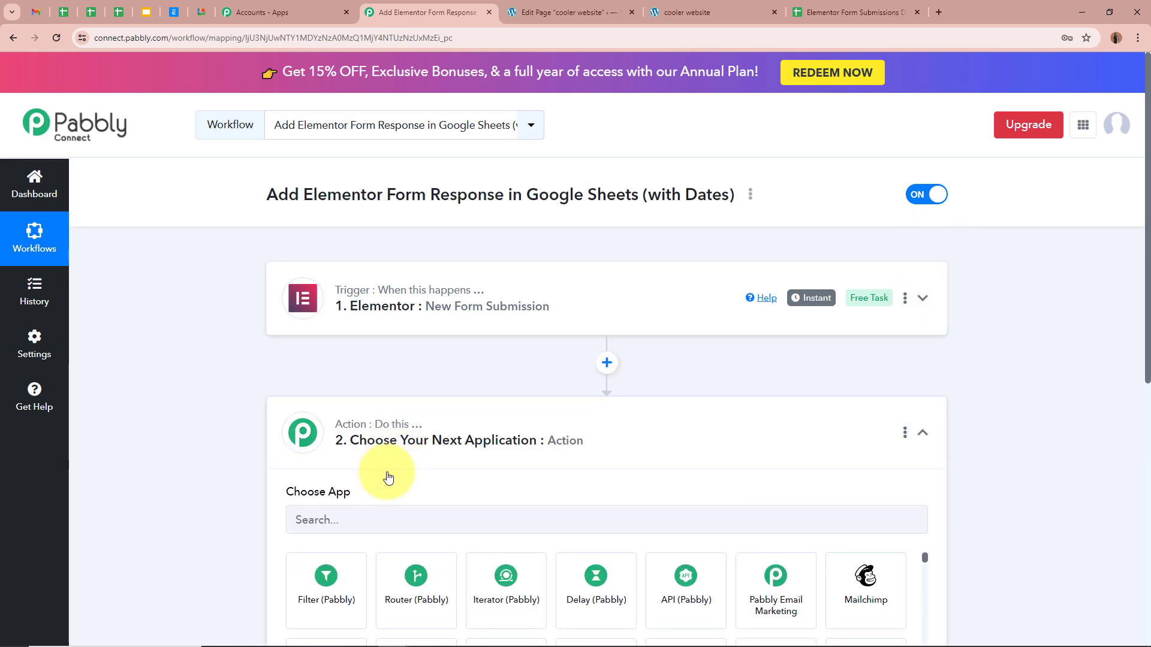
scroll(392, 457, down, 3)
click(483, 301)
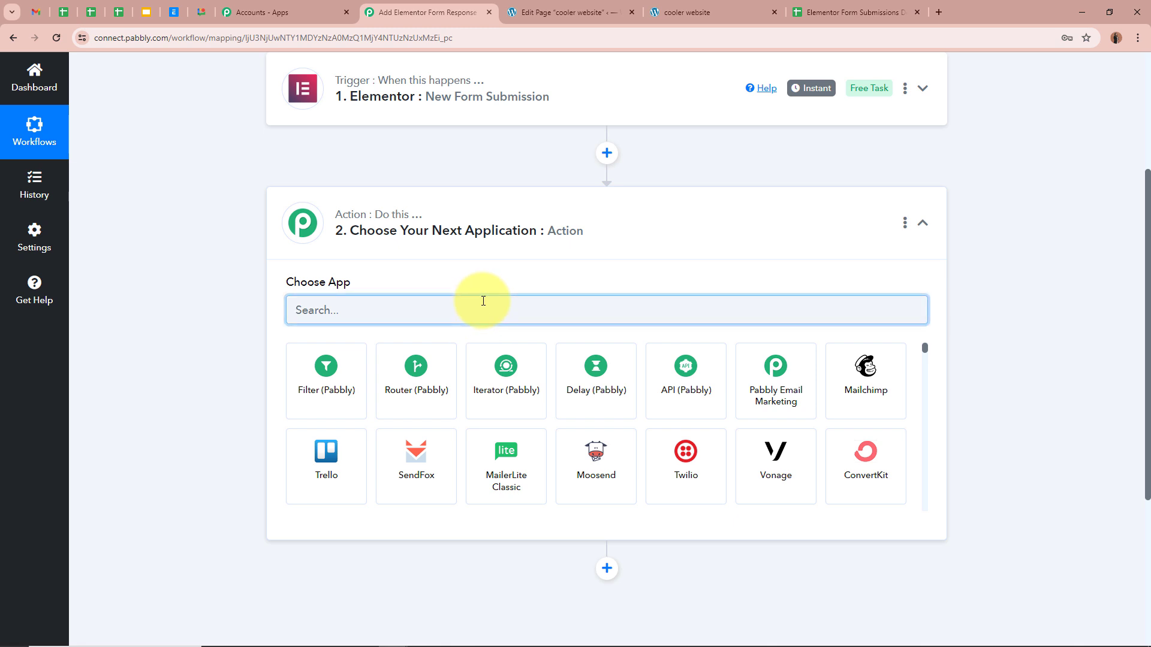
text(Date)
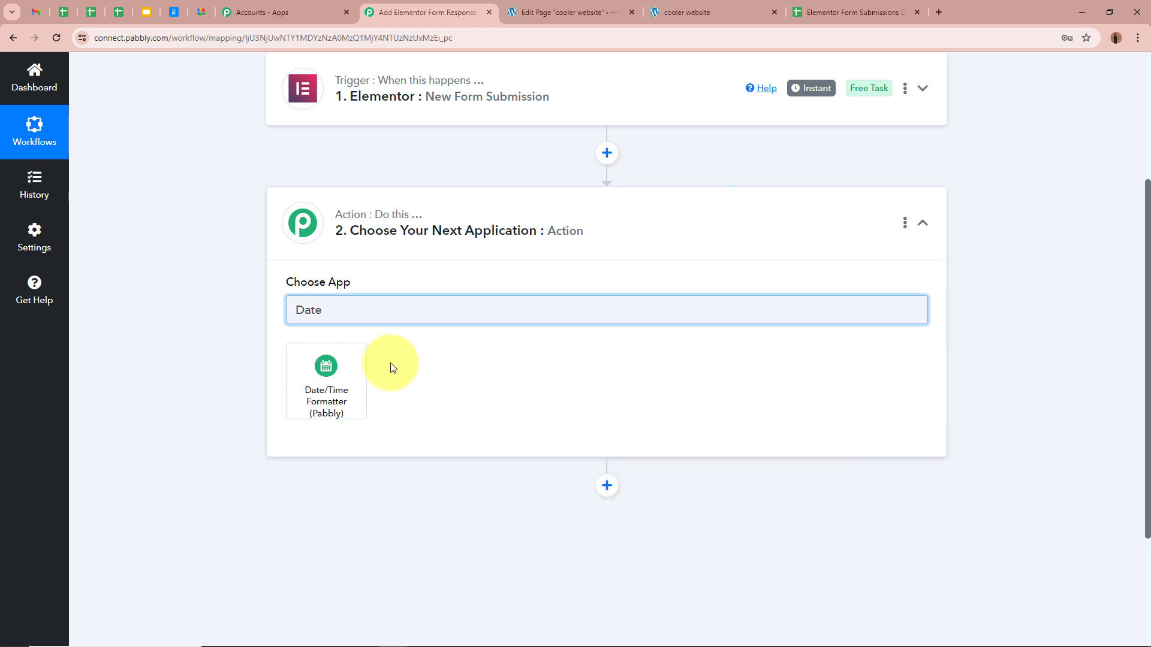
click(347, 393)
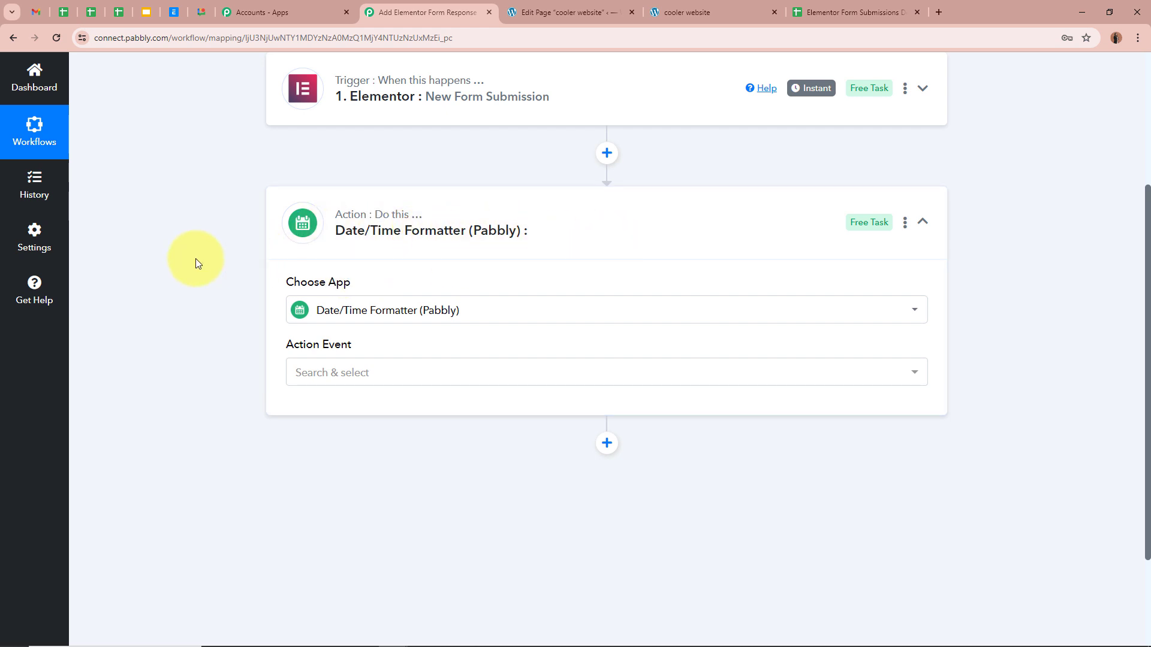
Step: Set the step's Action Event to Current Date
scroll(195, 263, down, 1)
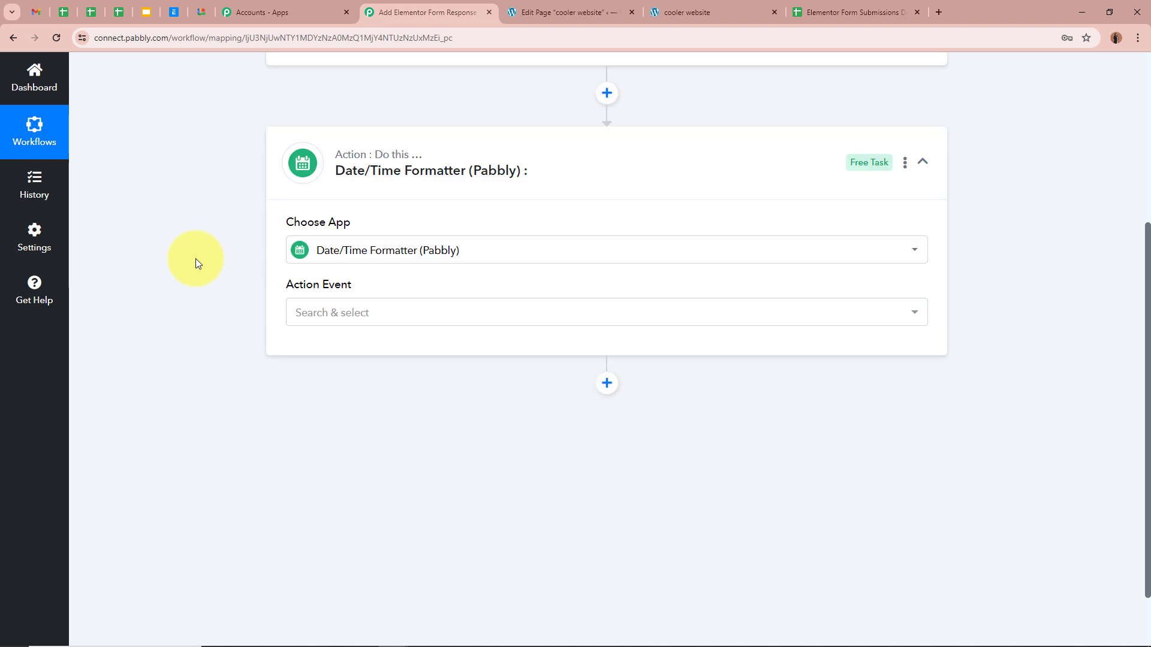
click(411, 318)
scroll(423, 456, down, 1)
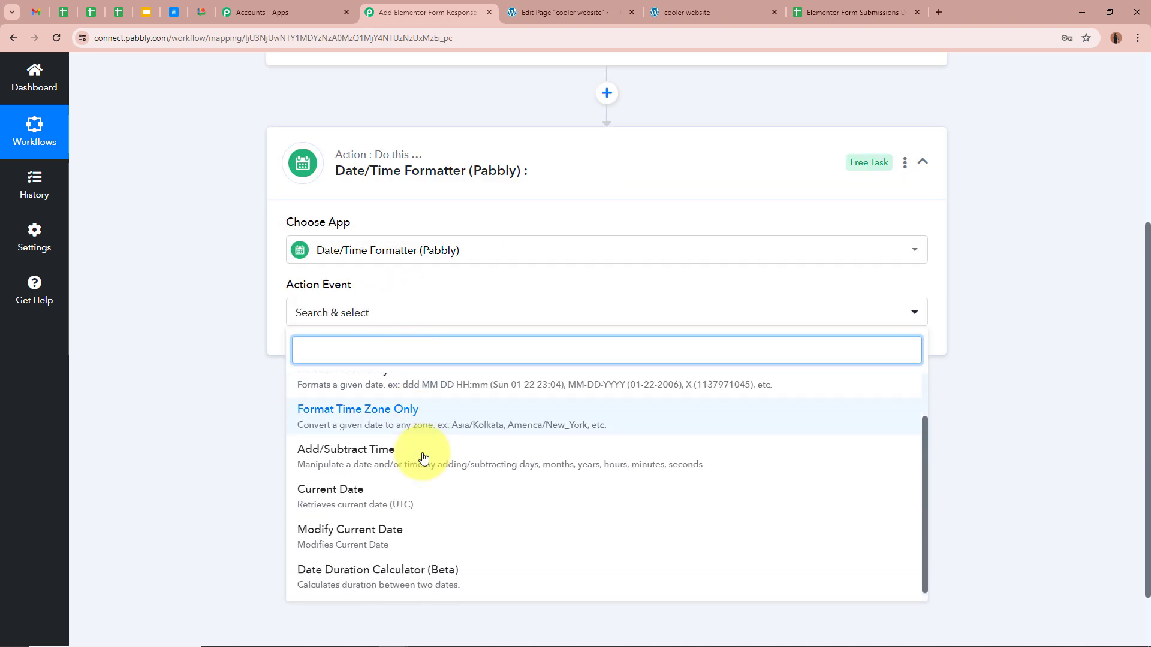
click(437, 501)
scroll(339, 294, up, 1)
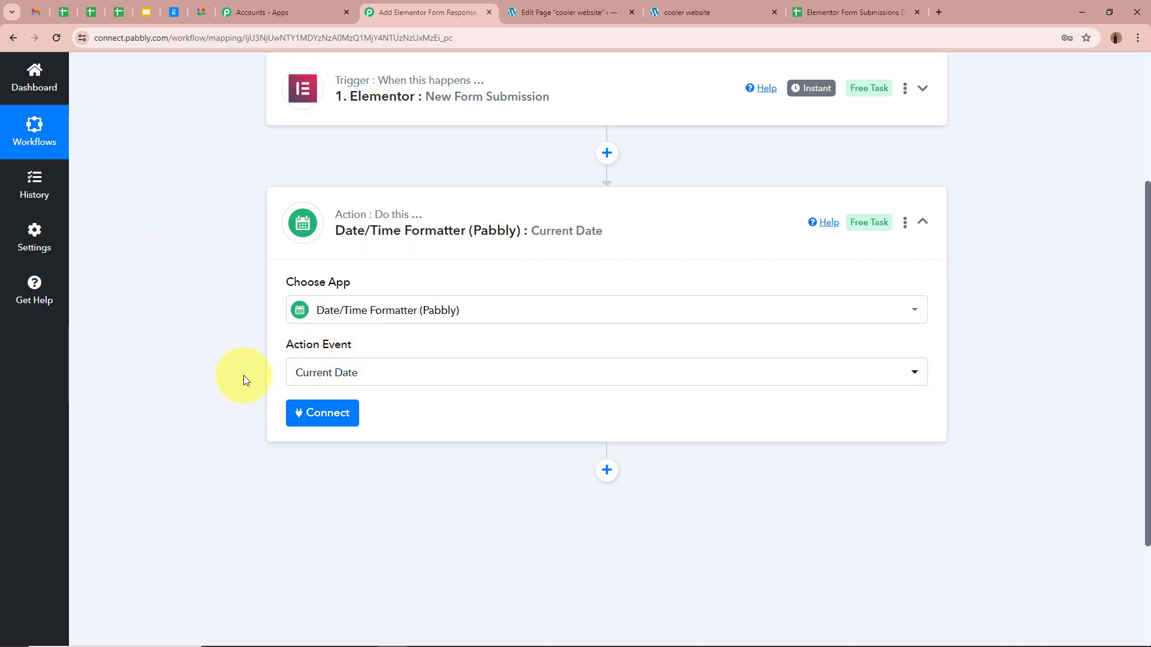
scroll(239, 375, down, 2)
Step: Connect the date formatter step and set Basic Format to DD/MM/YYYY (22/01/2006)
click(308, 292)
scroll(221, 287, down, 1)
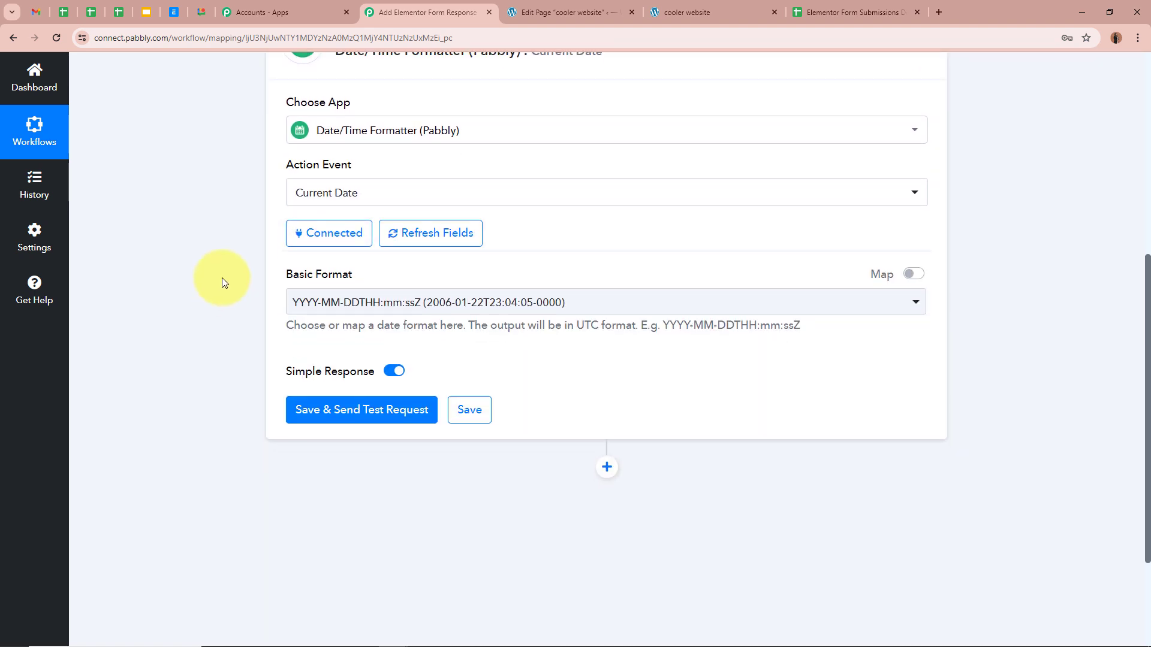
click(462, 302)
scroll(474, 490, down, 3)
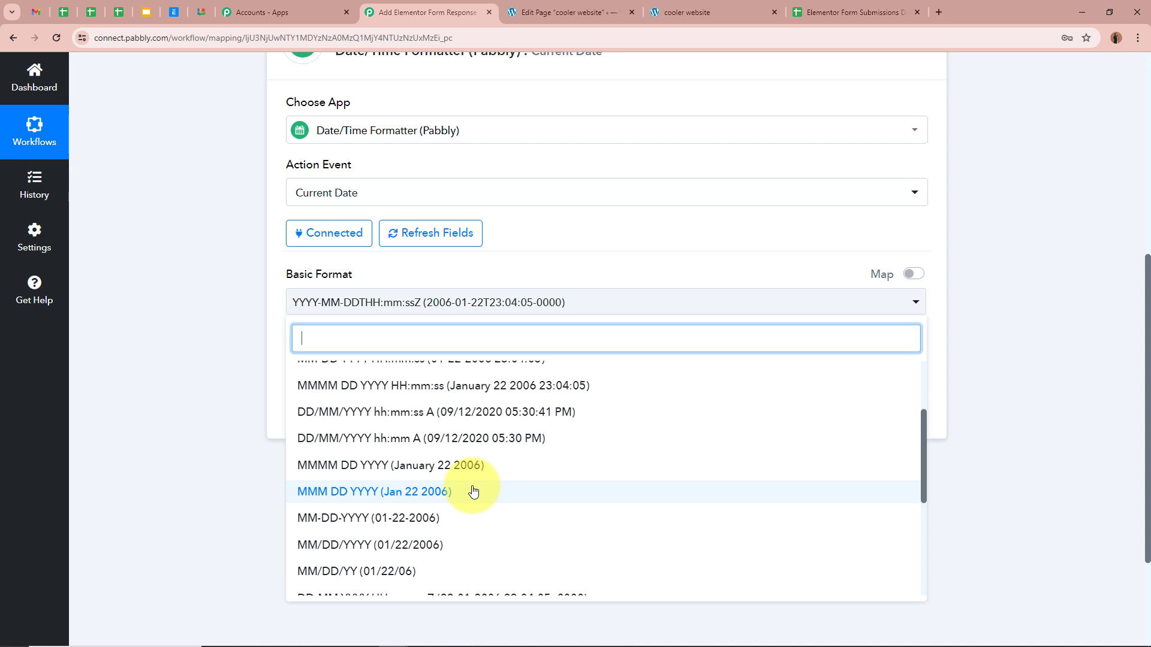
scroll(402, 527, down, 2)
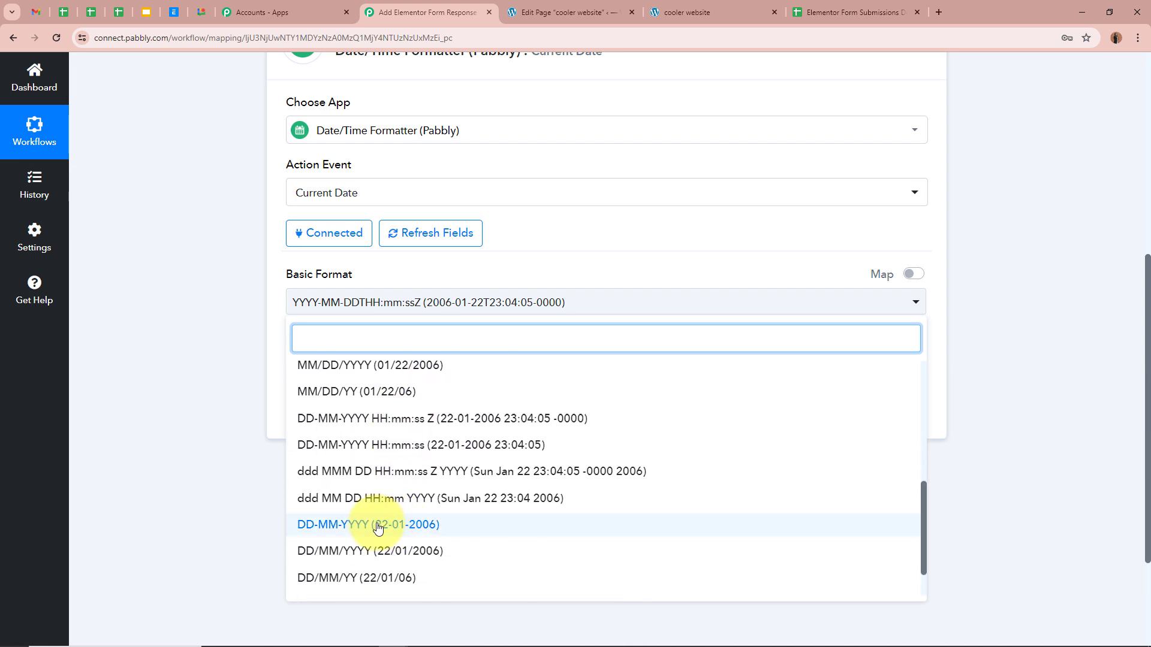
click(306, 556)
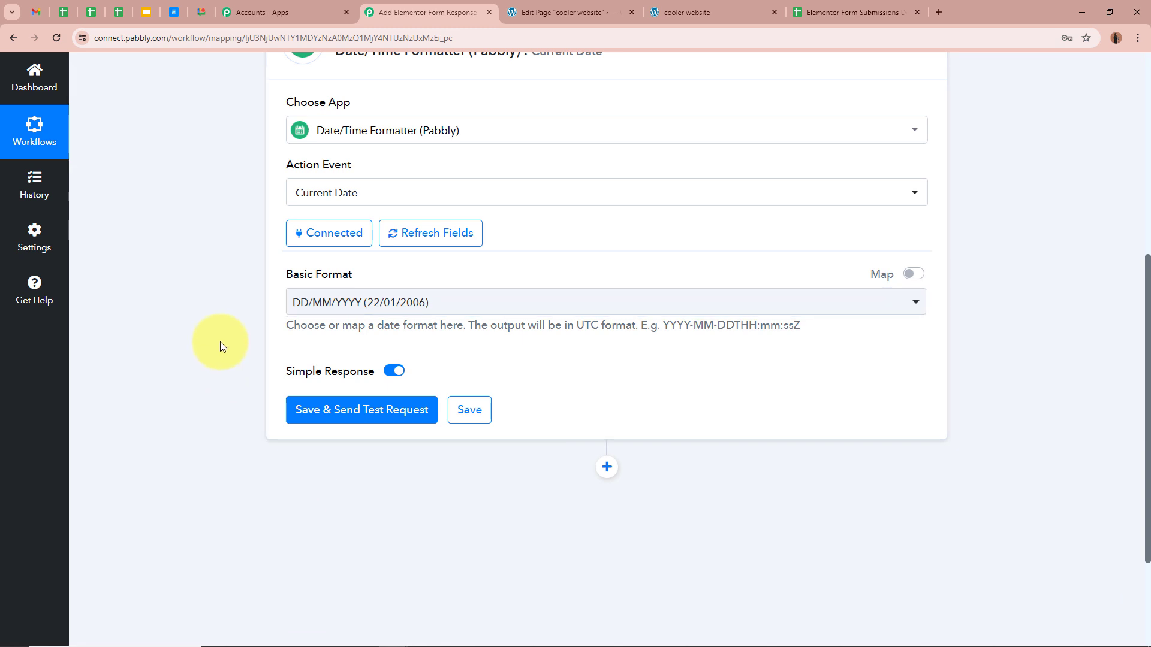
scroll(221, 342, down, 1)
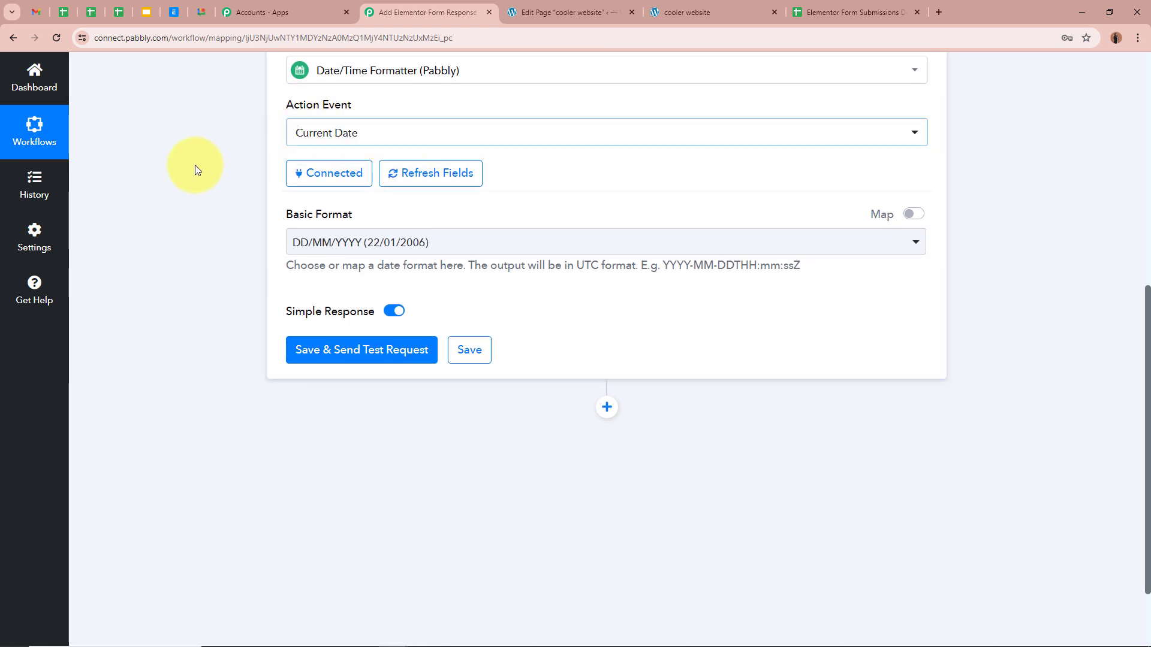
scroll(204, 168, up, 1)
scroll(197, 301, down, 1)
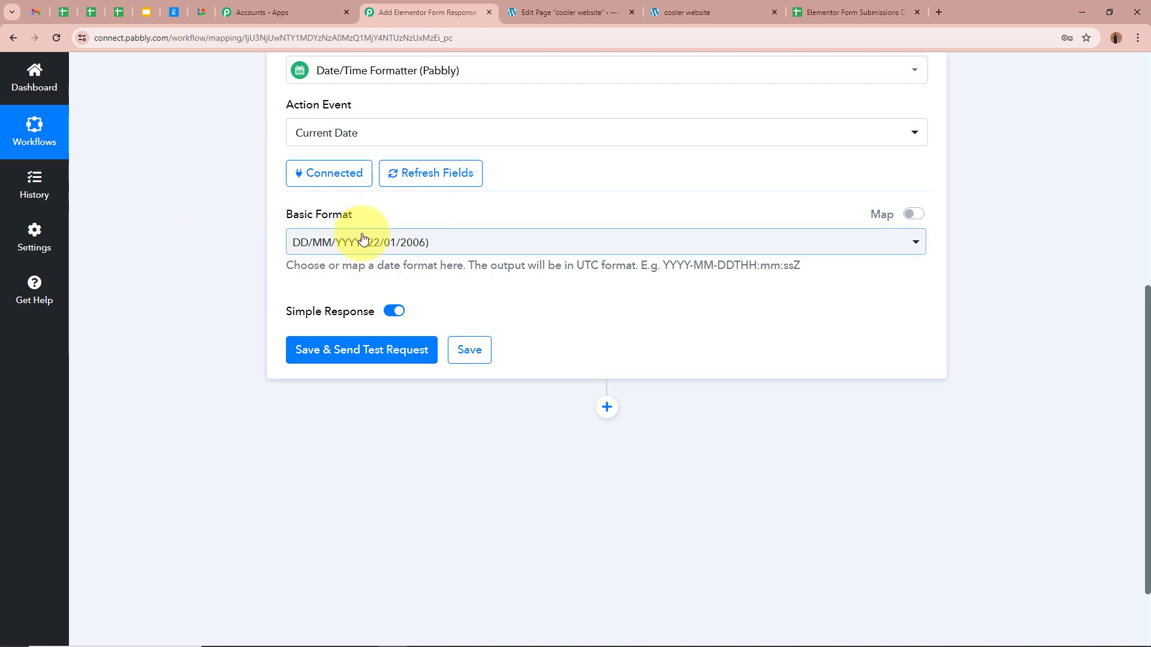
scroll(232, 207, down, 2)
Step: Save and test the step, confirming result 08/06/2024, then collapse it
click(396, 257)
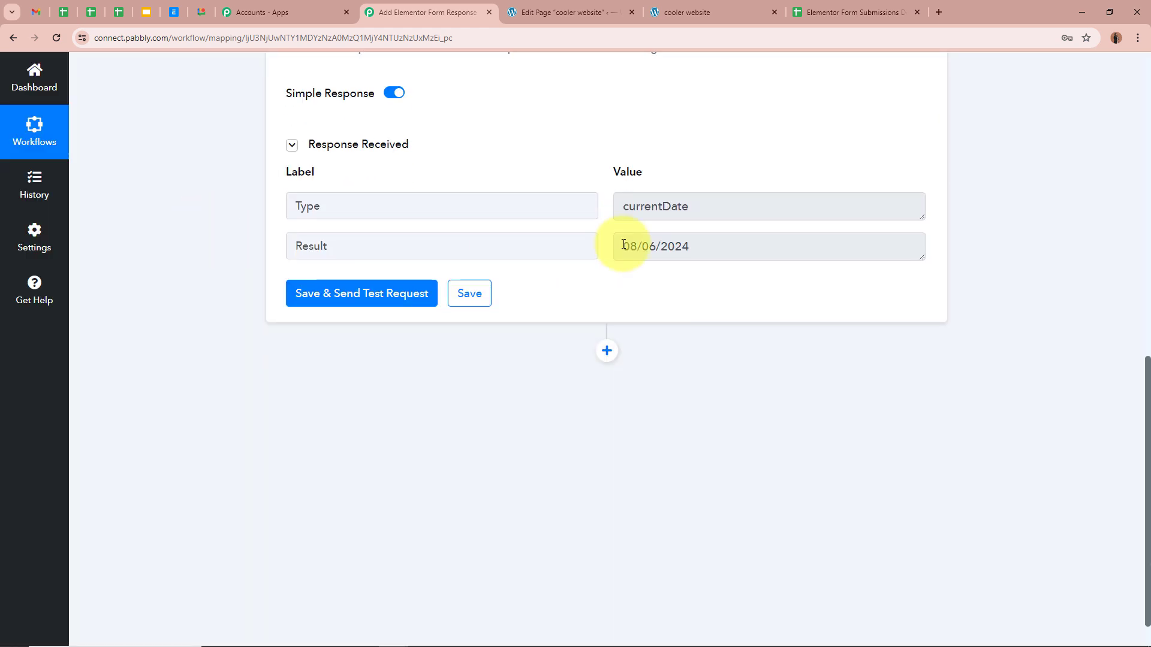
drag(623, 393, 822, 395)
click(822, 395)
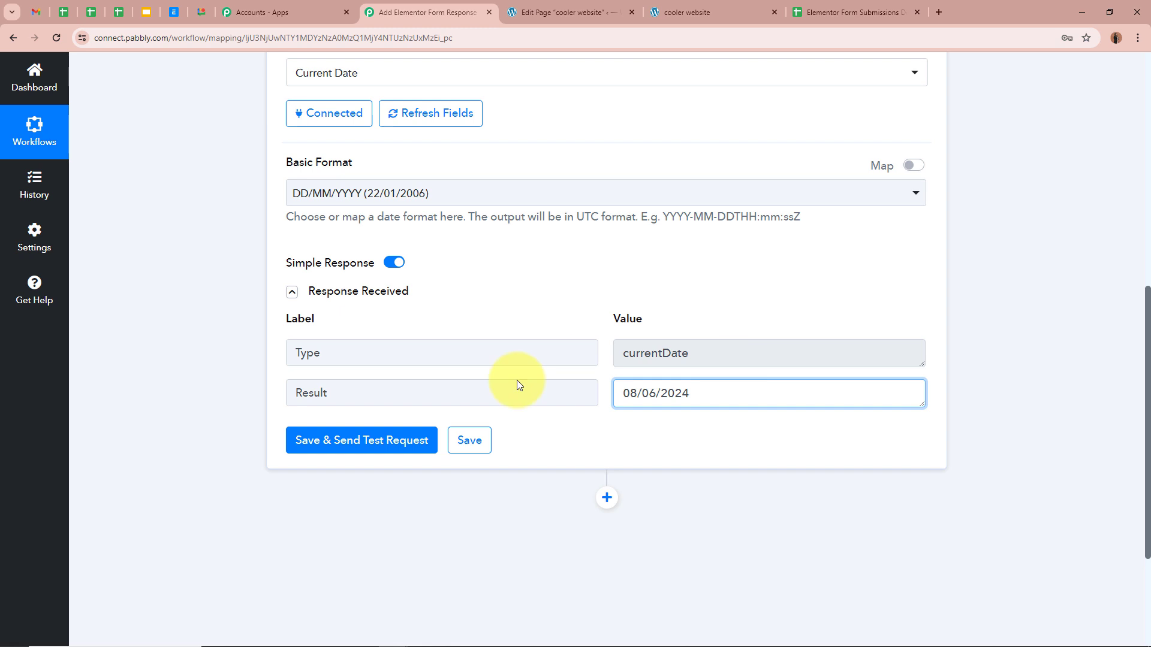
click(1058, 380)
scroll(1059, 380, up, 8)
click(923, 402)
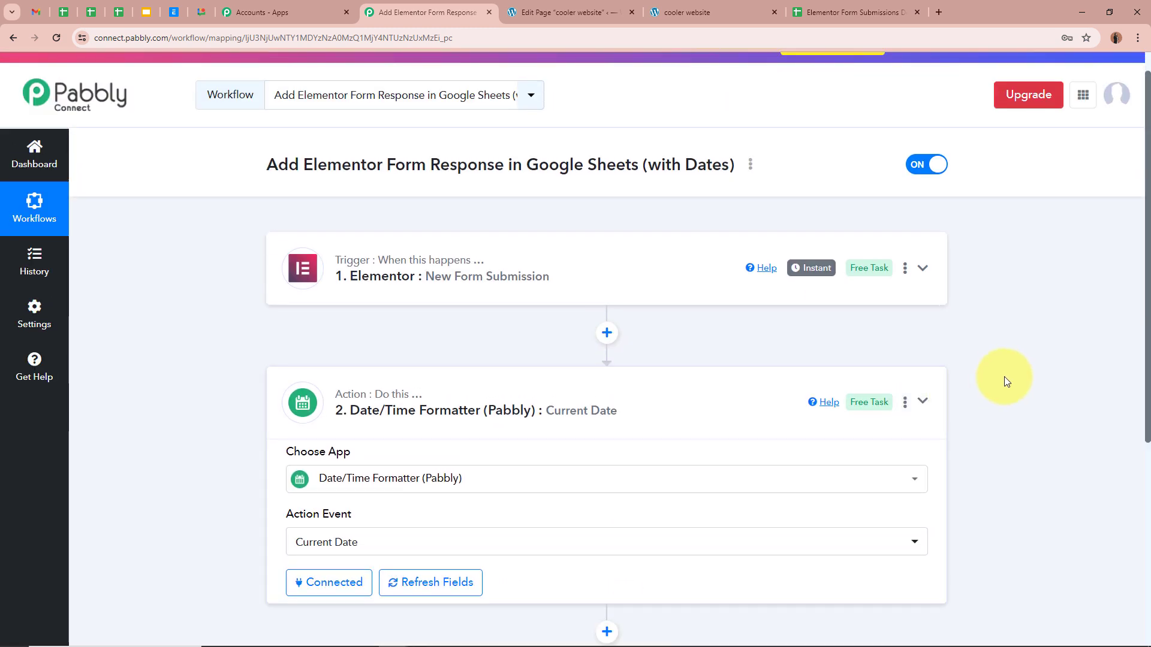
scroll(1004, 380, down, 2)
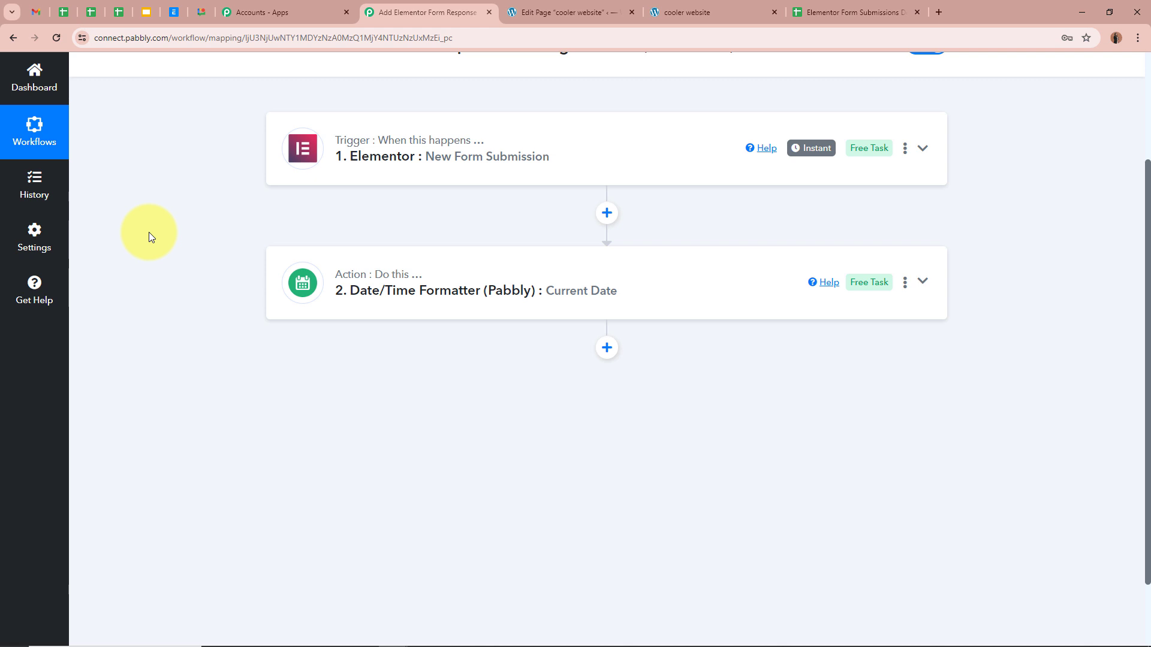
Step: Add a Google Sheets step after step 2 using the Add New Row action event
click(606, 348)
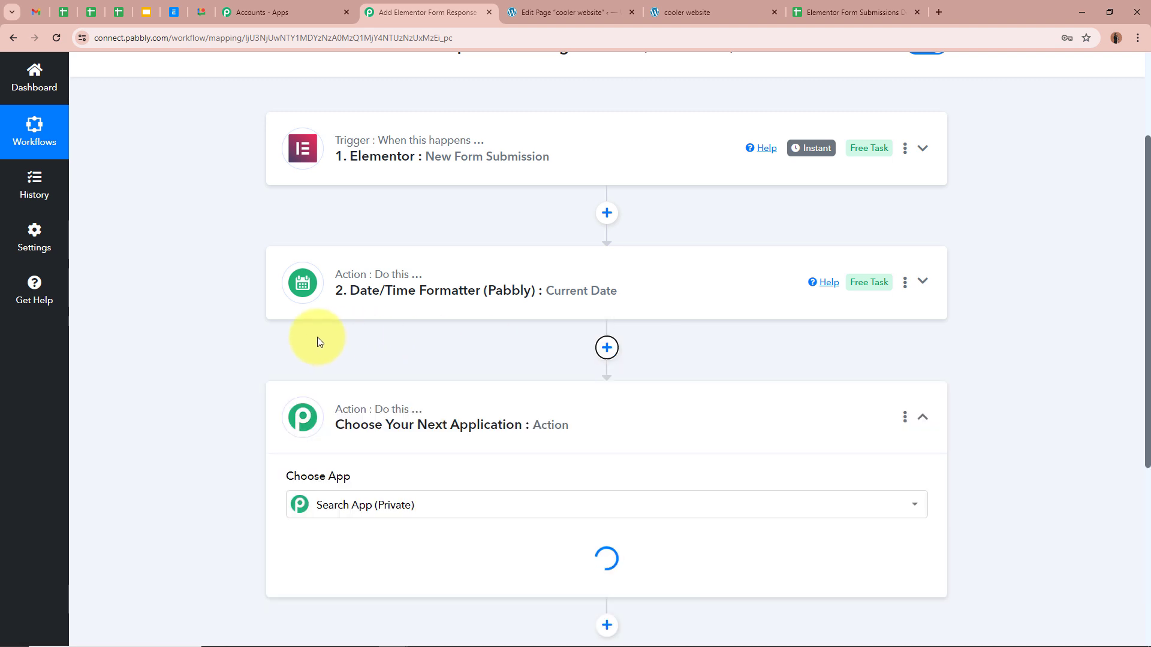
scroll(246, 337, down, 3)
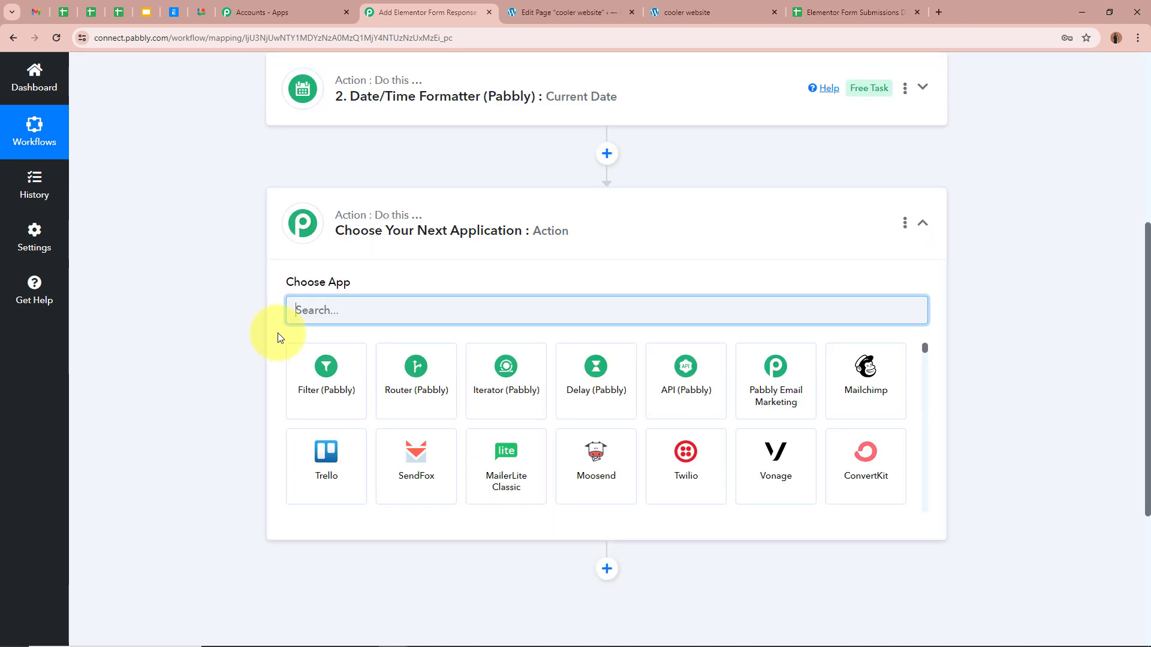
text(Googl)
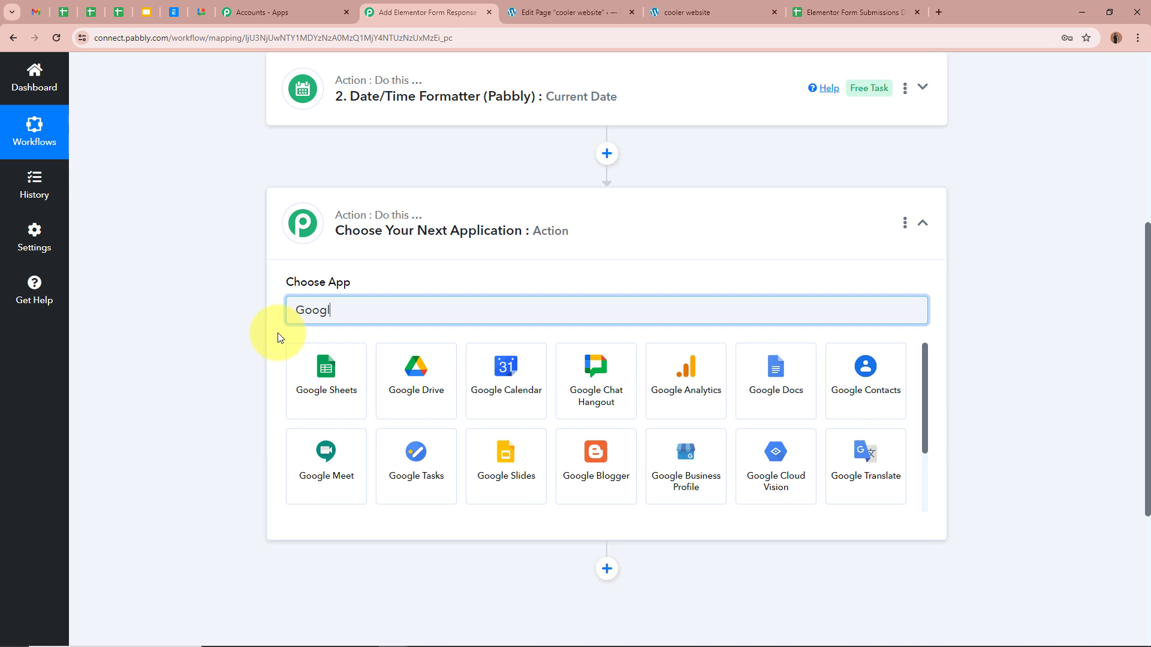
text(eSheets)
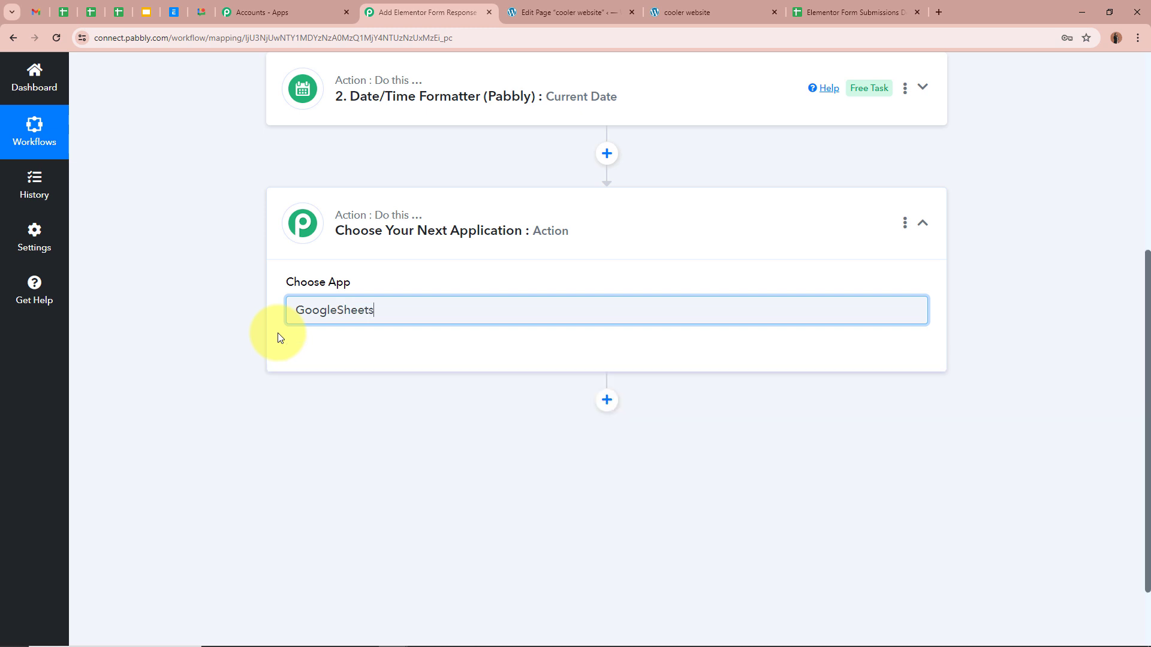
click(334, 309)
click(333, 365)
click(317, 384)
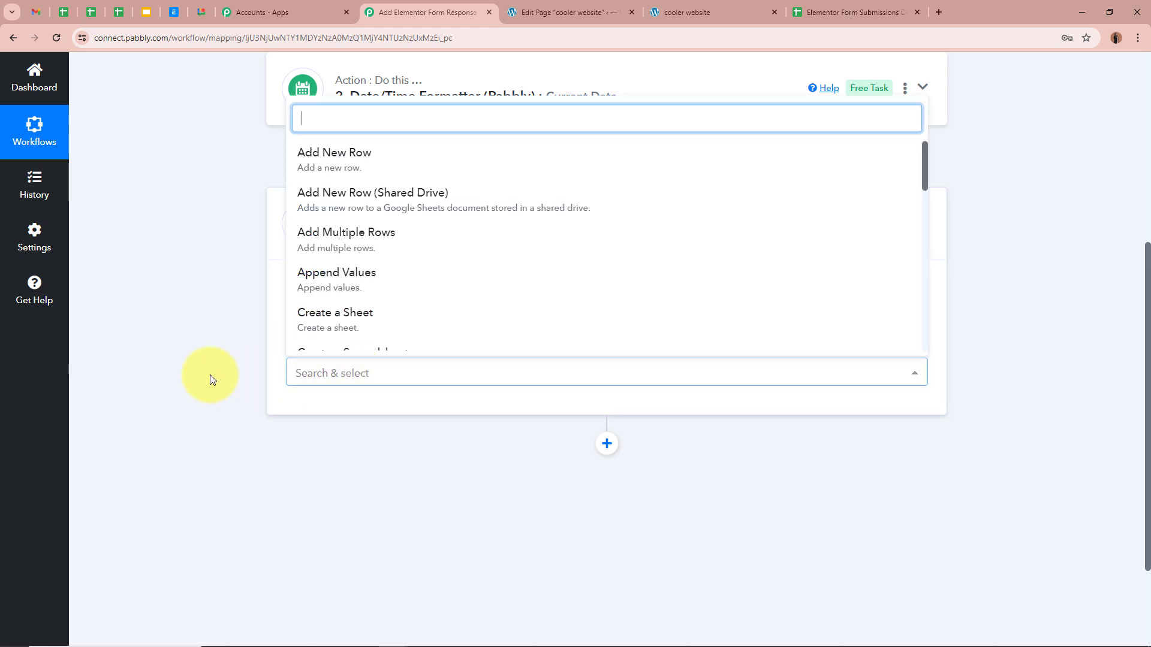
click(372, 174)
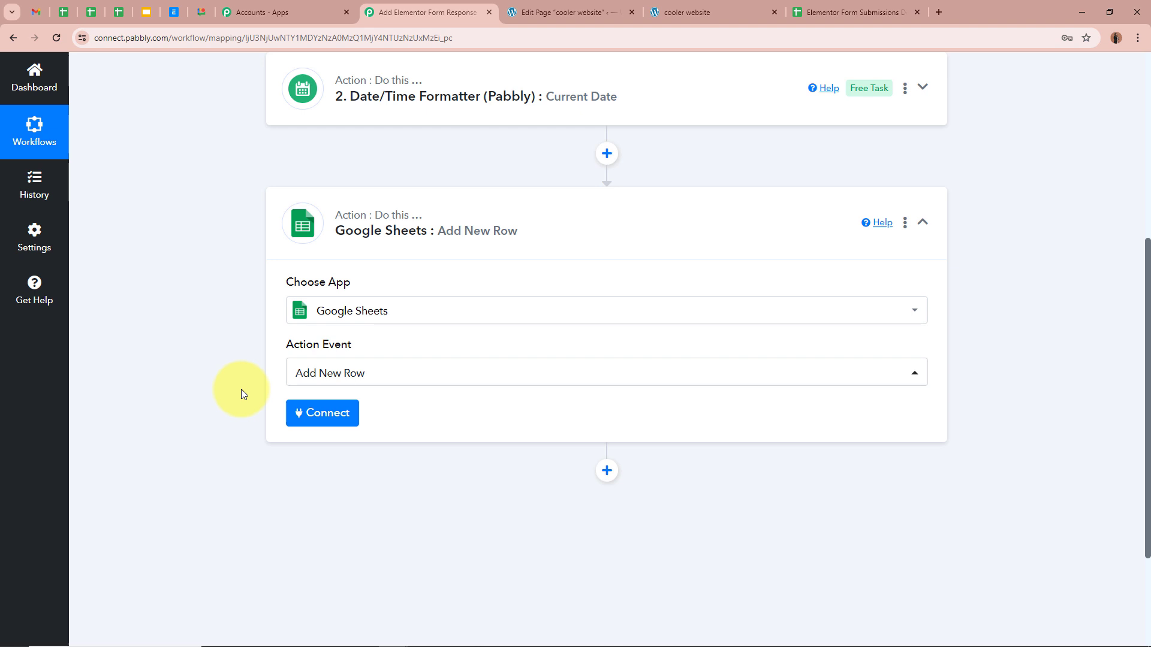
Step: Add a new Google Sheets connection by signing in with Google and allowing access
click(322, 413)
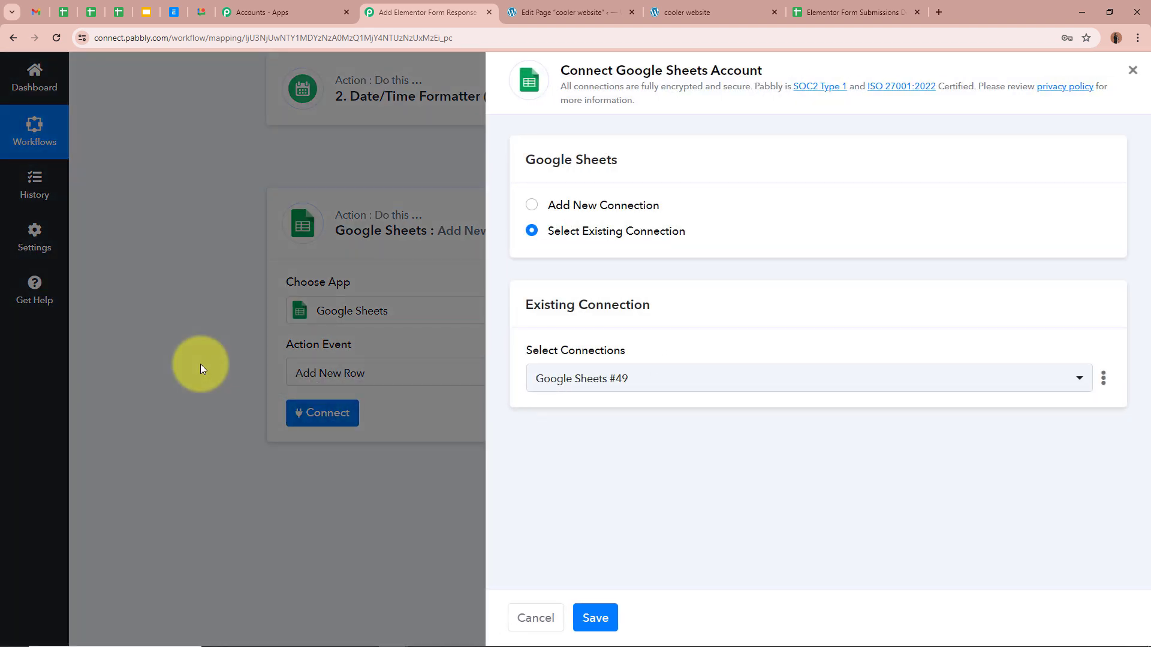
click(533, 207)
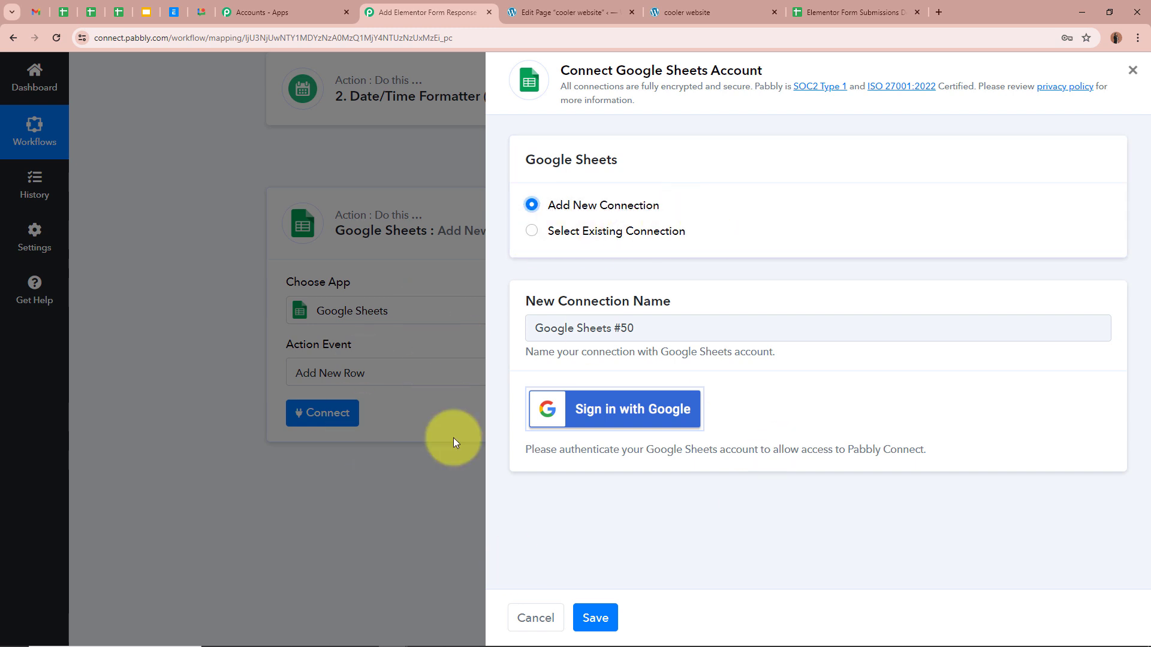
click(679, 411)
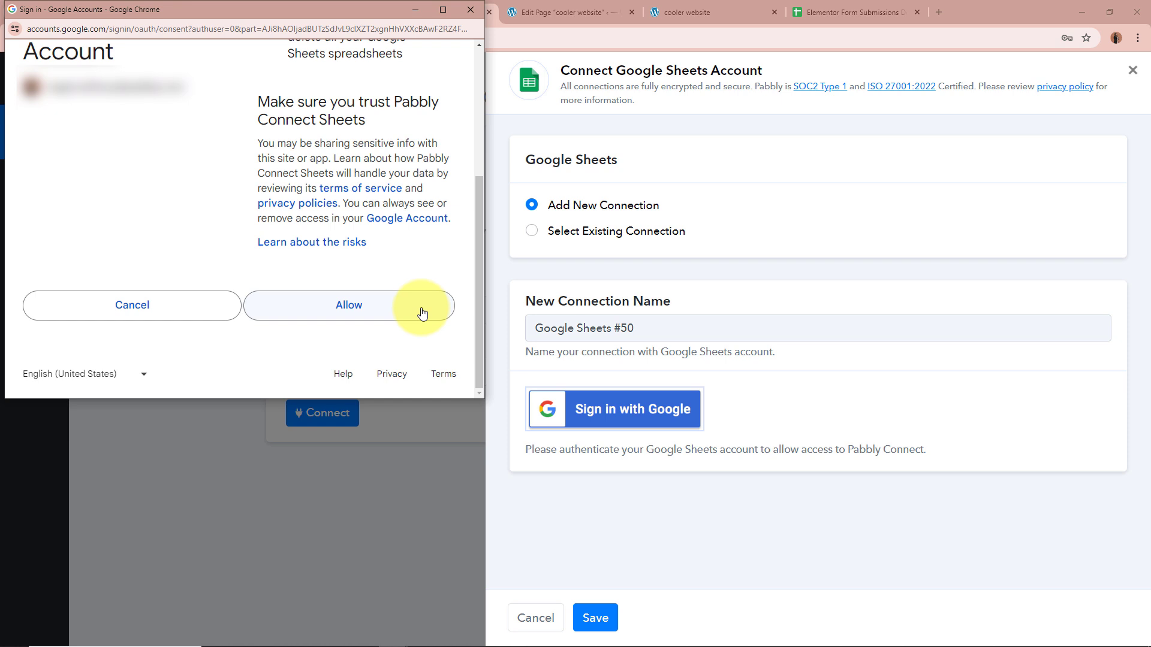
click(423, 312)
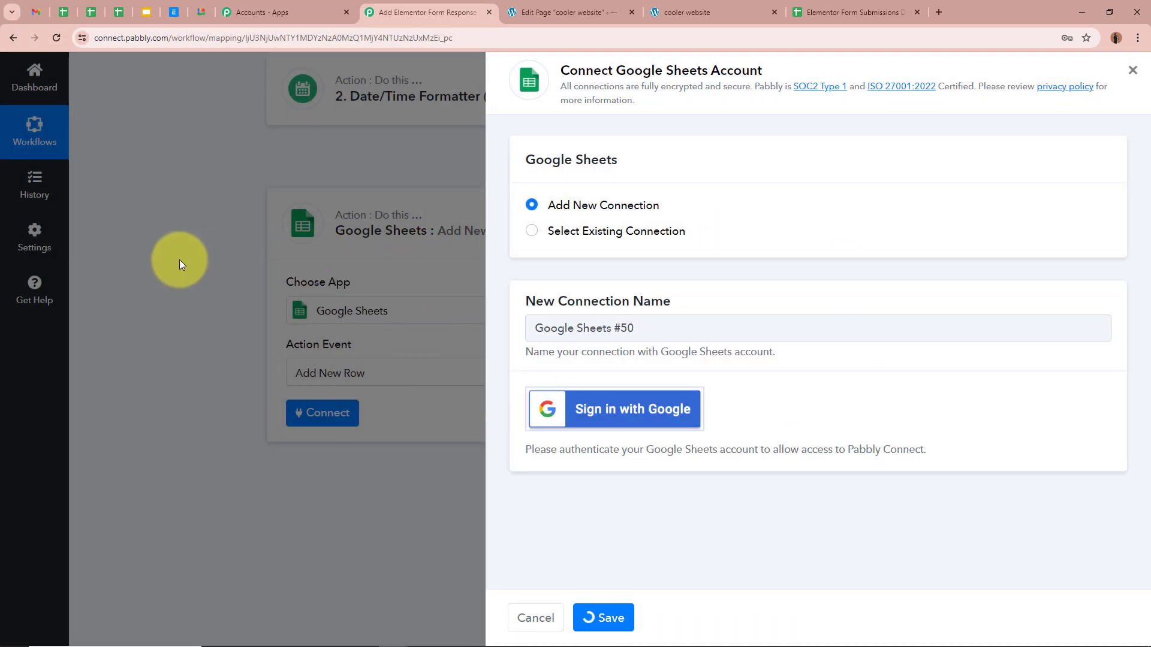
scroll(179, 260, down, 4)
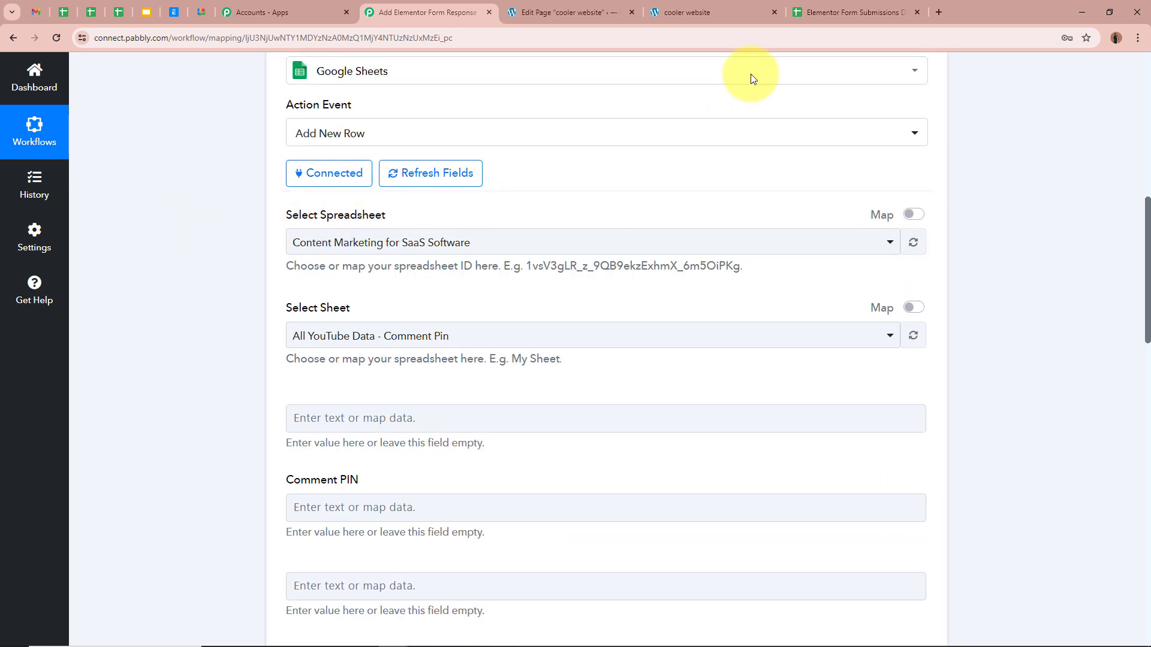
Step: Select the Elementor Form Submissions Details spreadsheet after checking its title
click(839, 12)
click(56, 70)
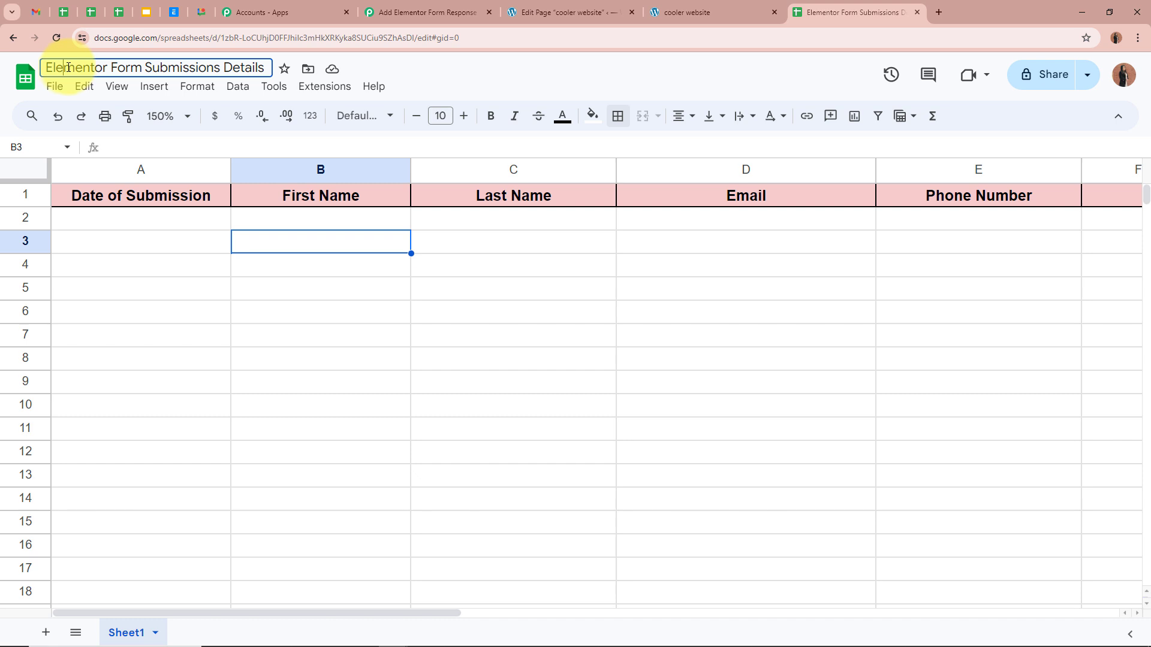
click(450, 9)
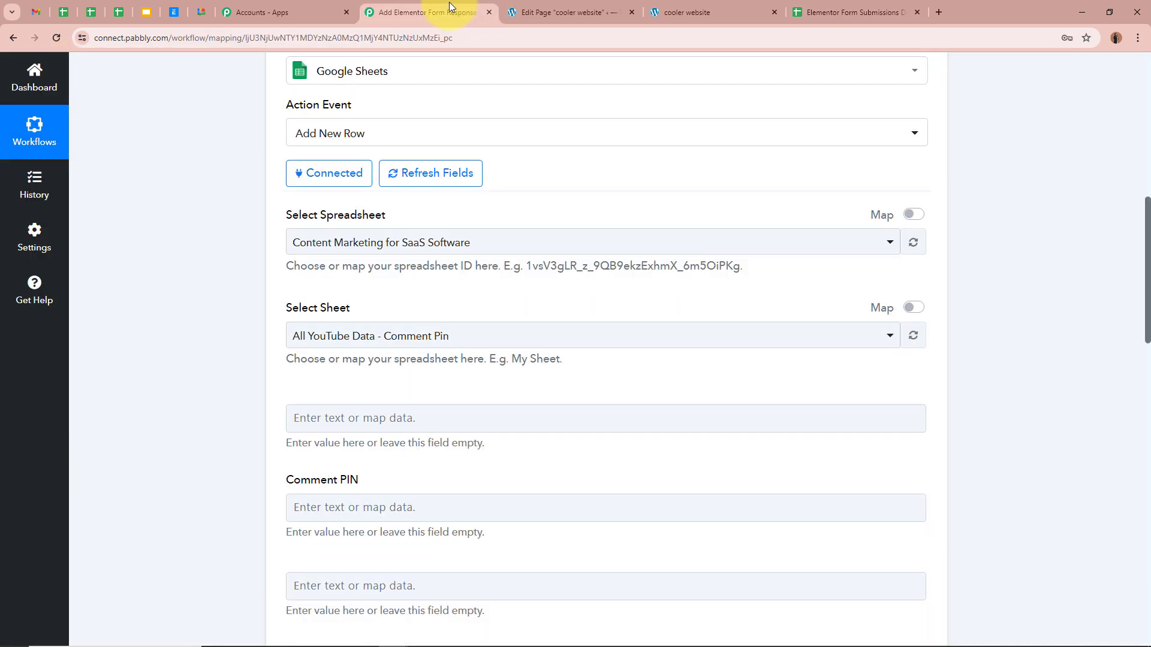
click(369, 236)
click(372, 339)
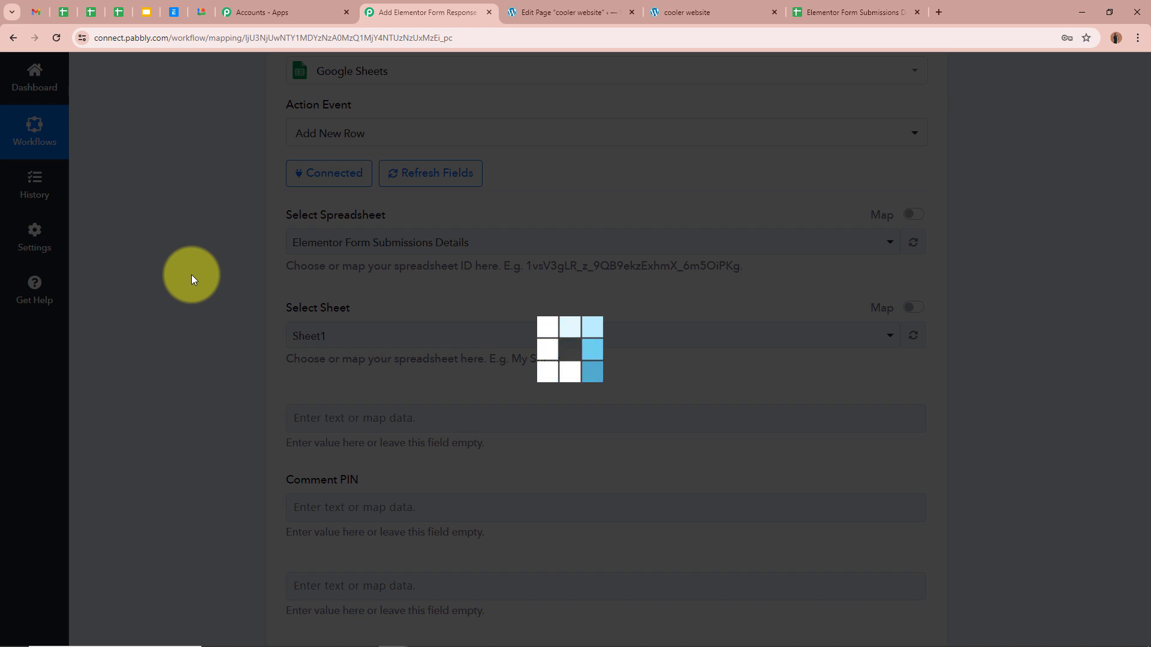
scroll(396, 308, down, 1)
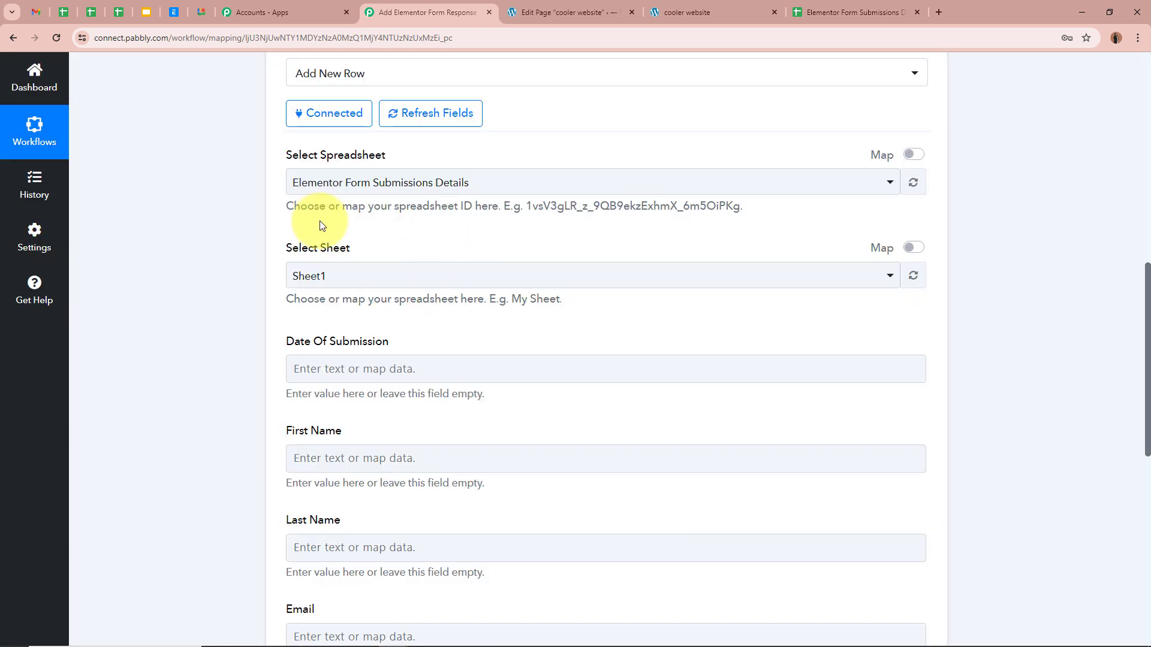
Step: Choose Sheet1 as the destination sheet after reviewing its columns
click(820, 13)
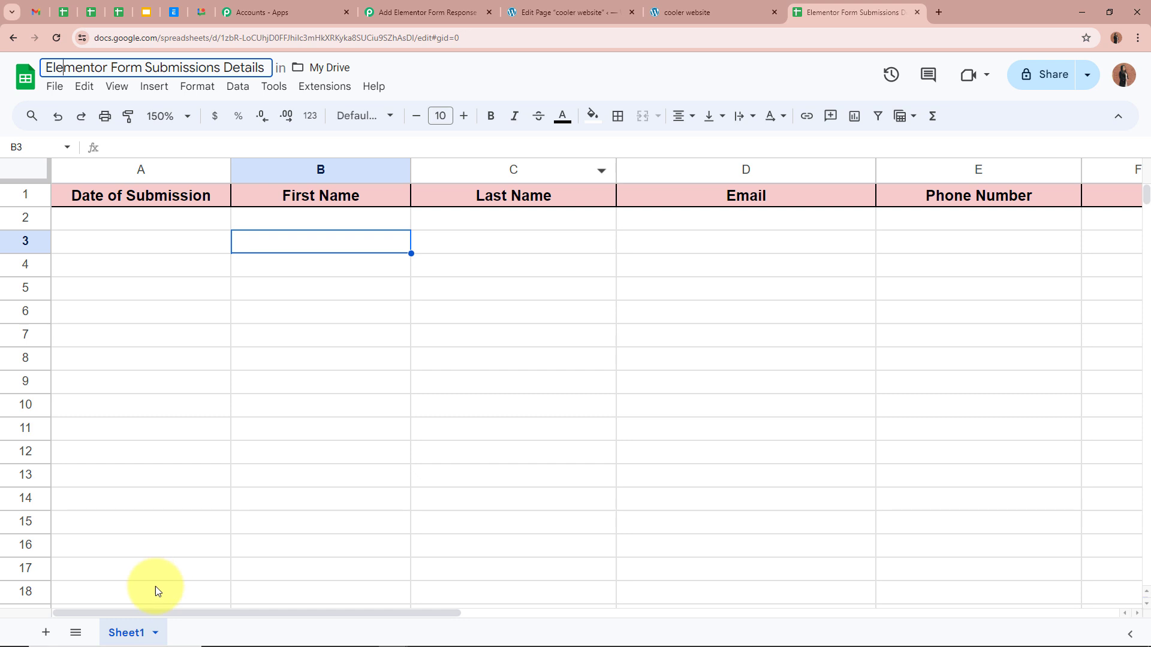
click(425, 12)
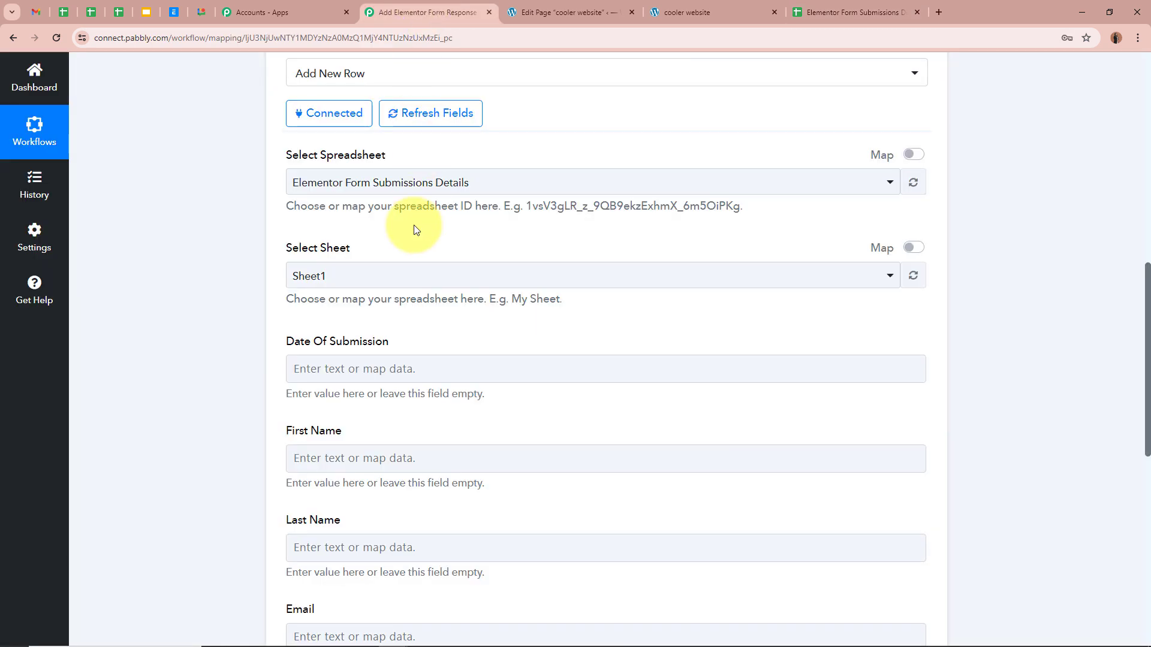
click(366, 279)
click(357, 352)
scroll(234, 272, down, 3)
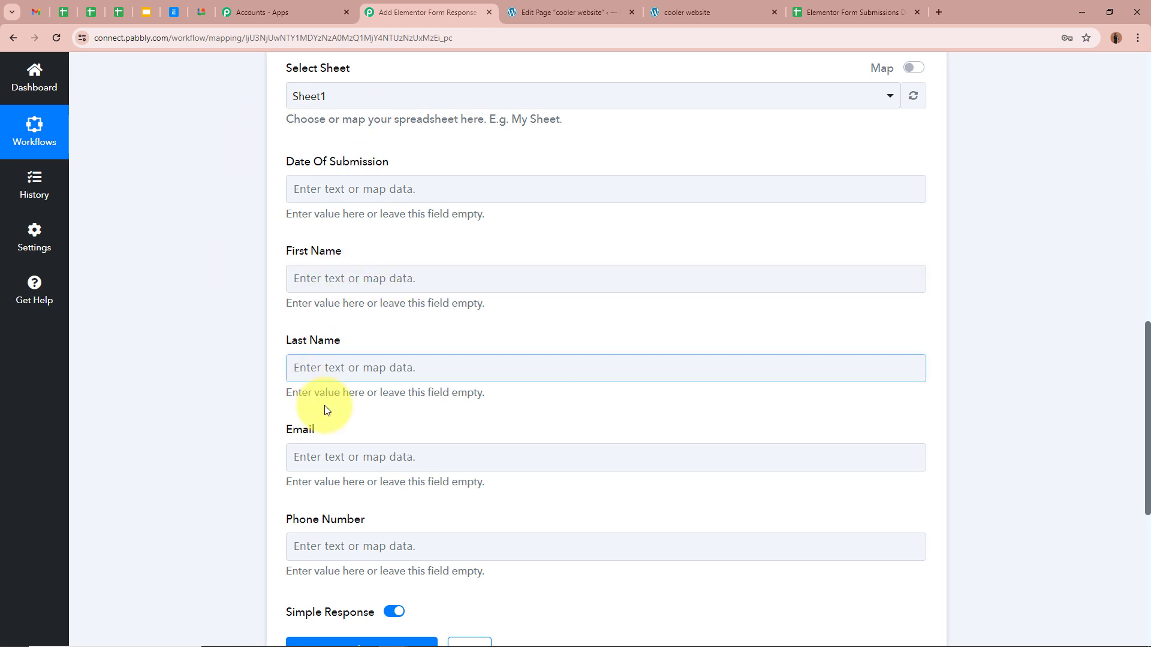
click(843, 11)
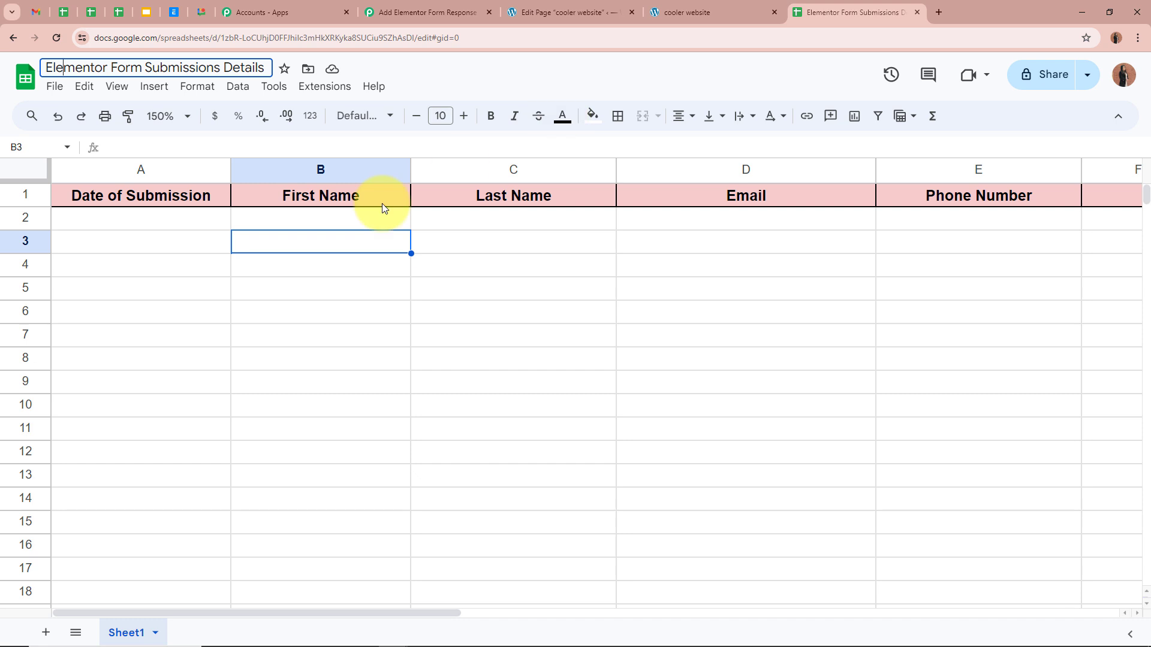
click(138, 191)
click(288, 193)
click(551, 193)
click(712, 194)
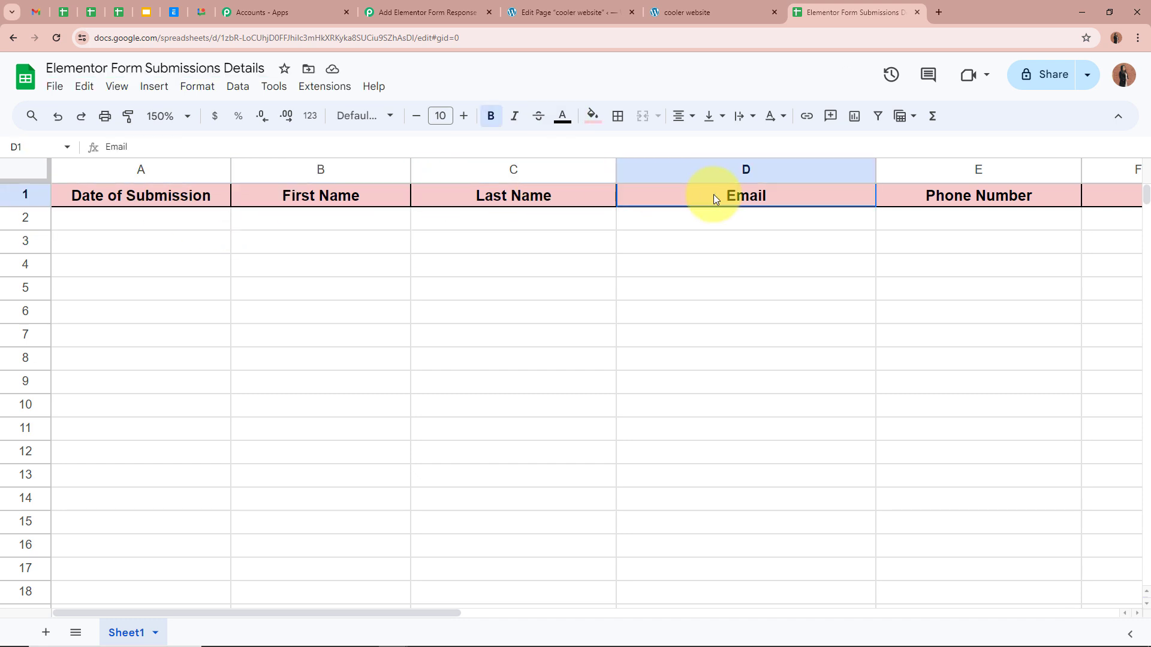
click(959, 203)
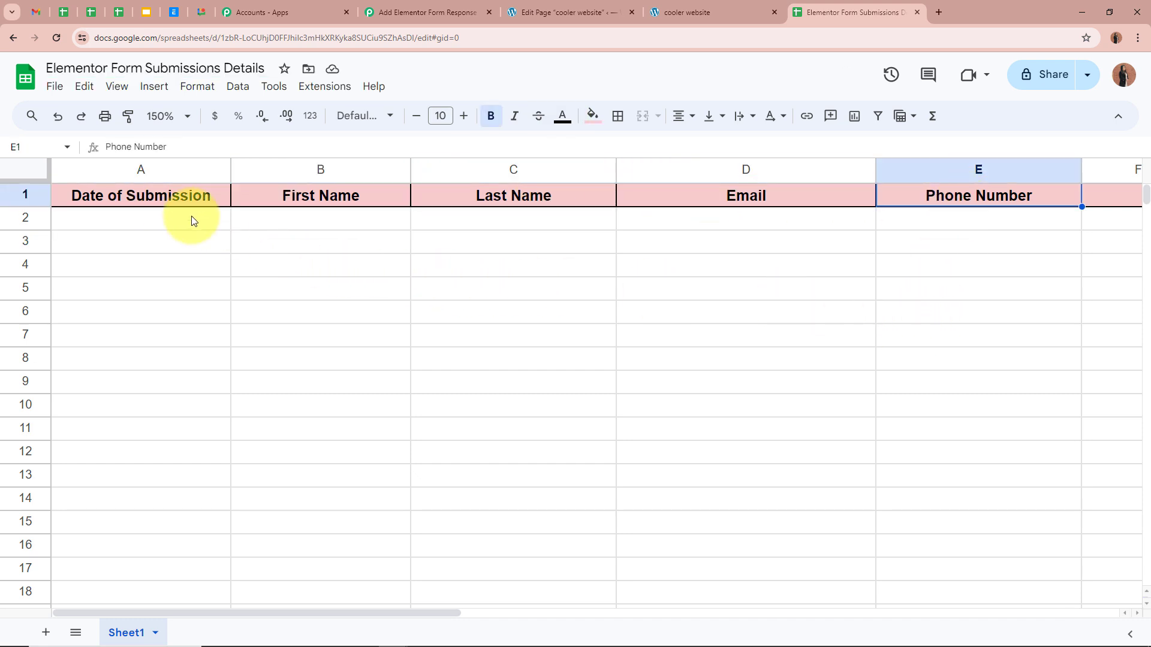
click(162, 196)
click(315, 193)
click(545, 200)
click(670, 202)
click(944, 196)
click(961, 279)
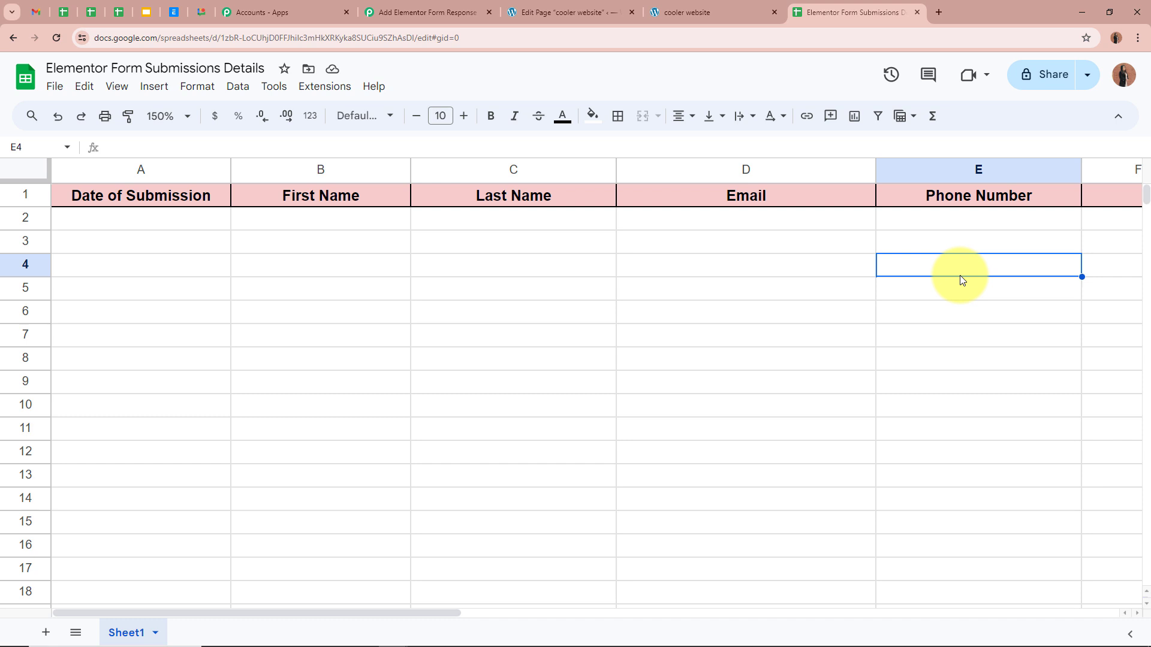
click(127, 223)
click(282, 218)
click(490, 219)
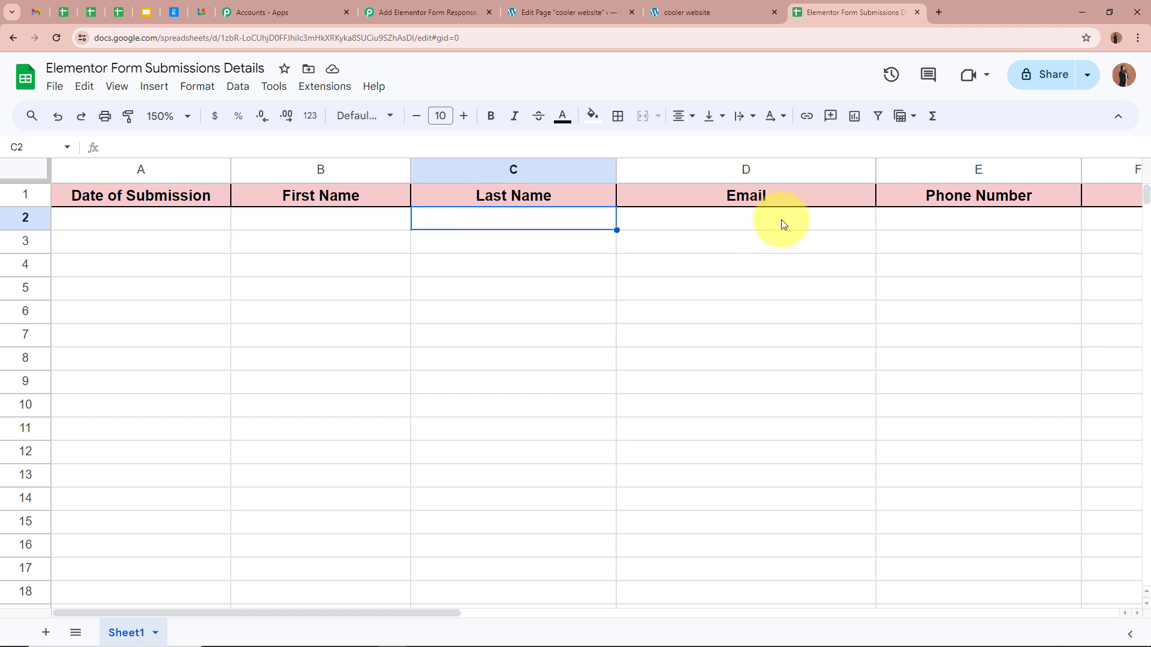
click(783, 224)
click(1002, 228)
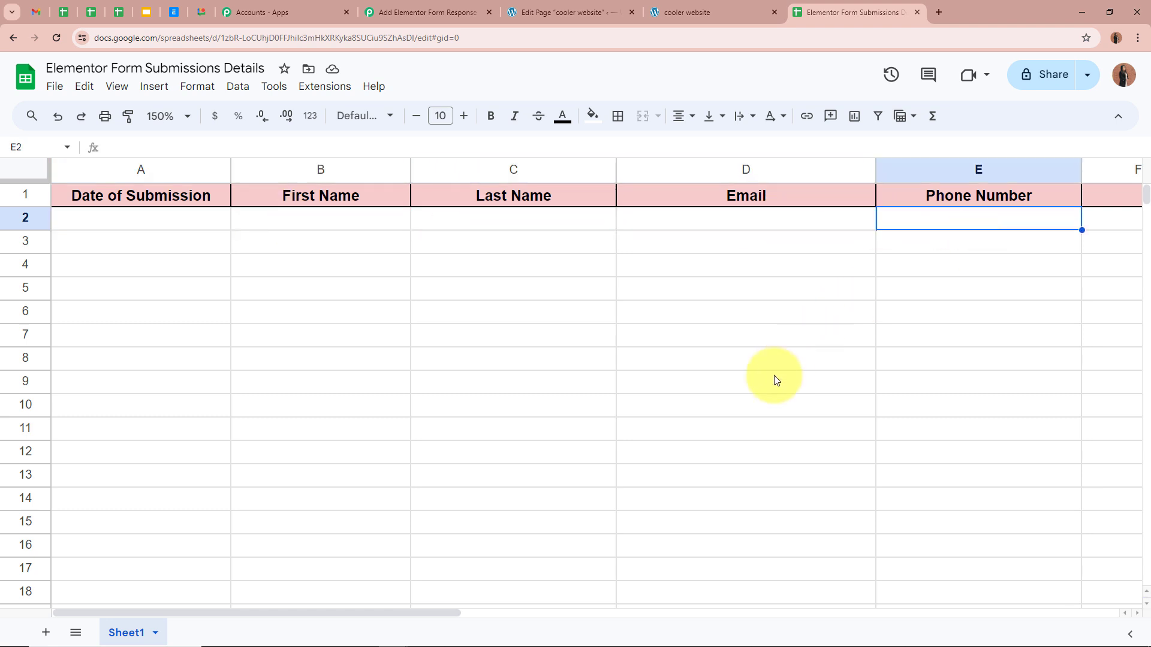
click(427, 12)
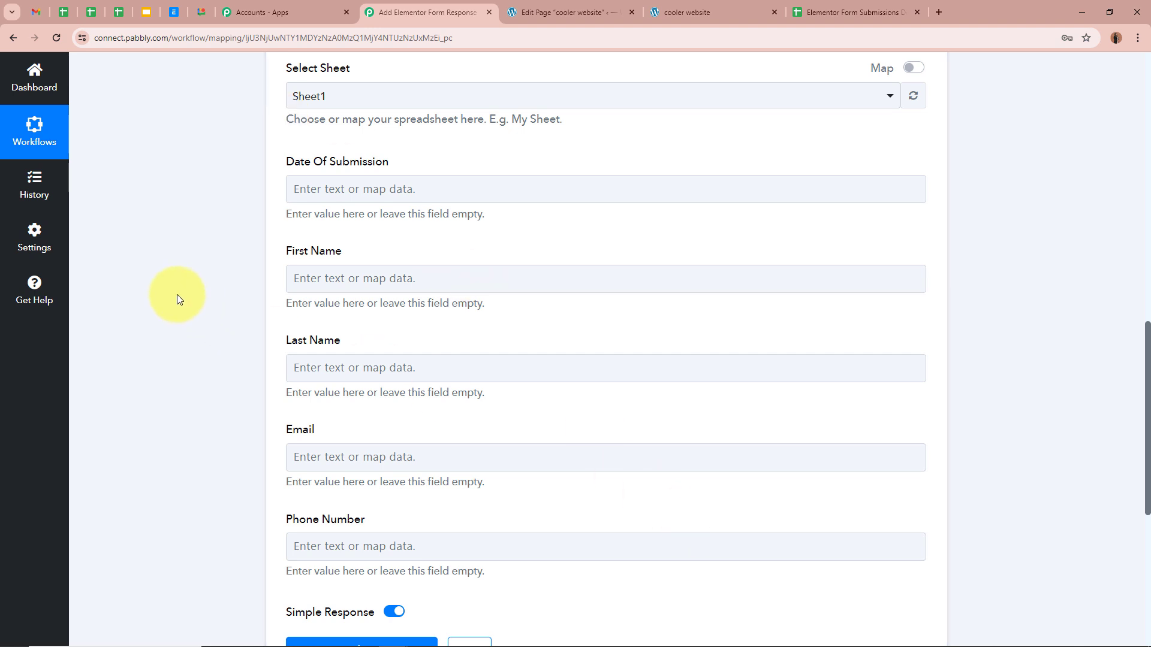
Step: Map Date Of Submission to step 2's Current Date result, 08/06/2024
scroll(177, 294, up, 10)
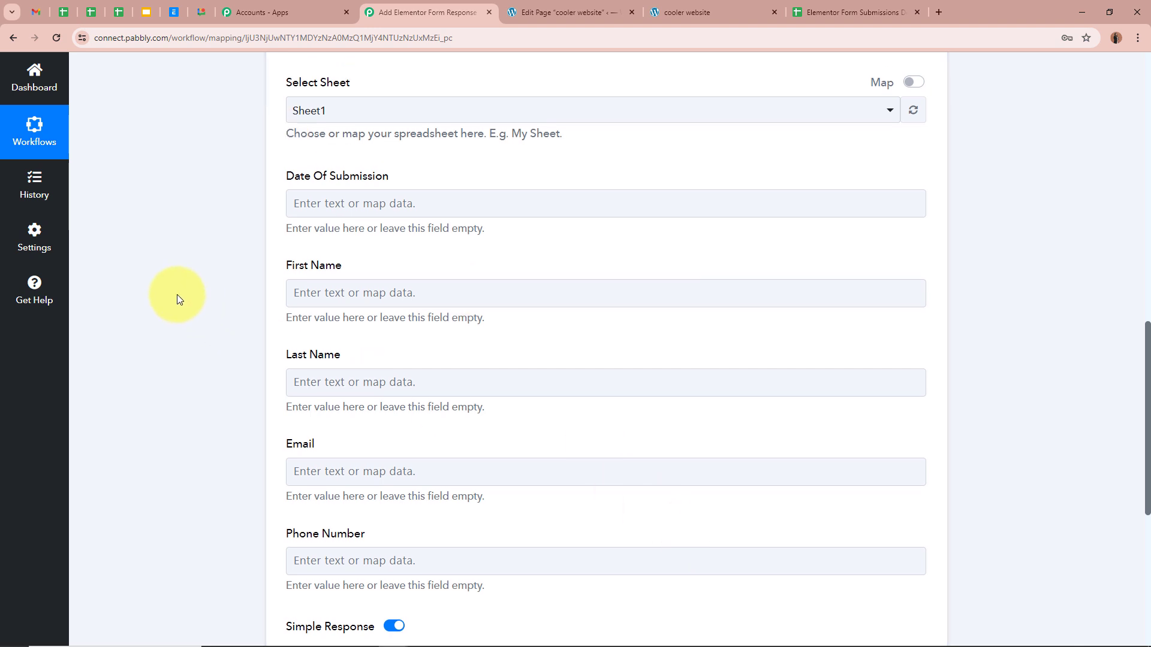
scroll(222, 306, down, 10)
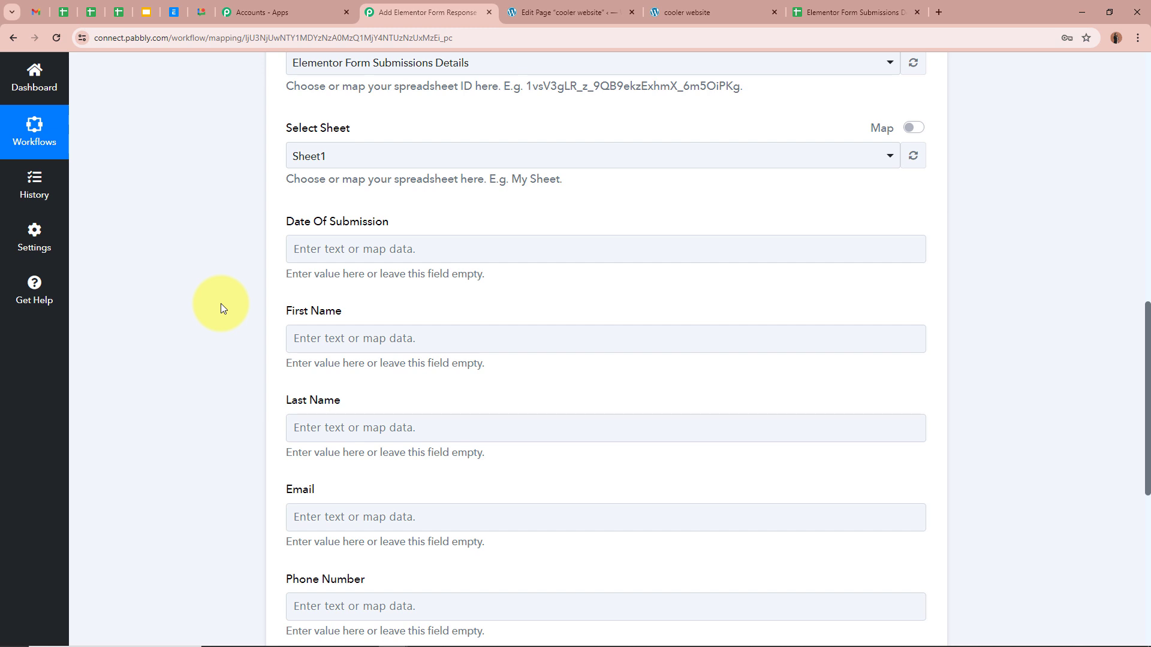
click(307, 250)
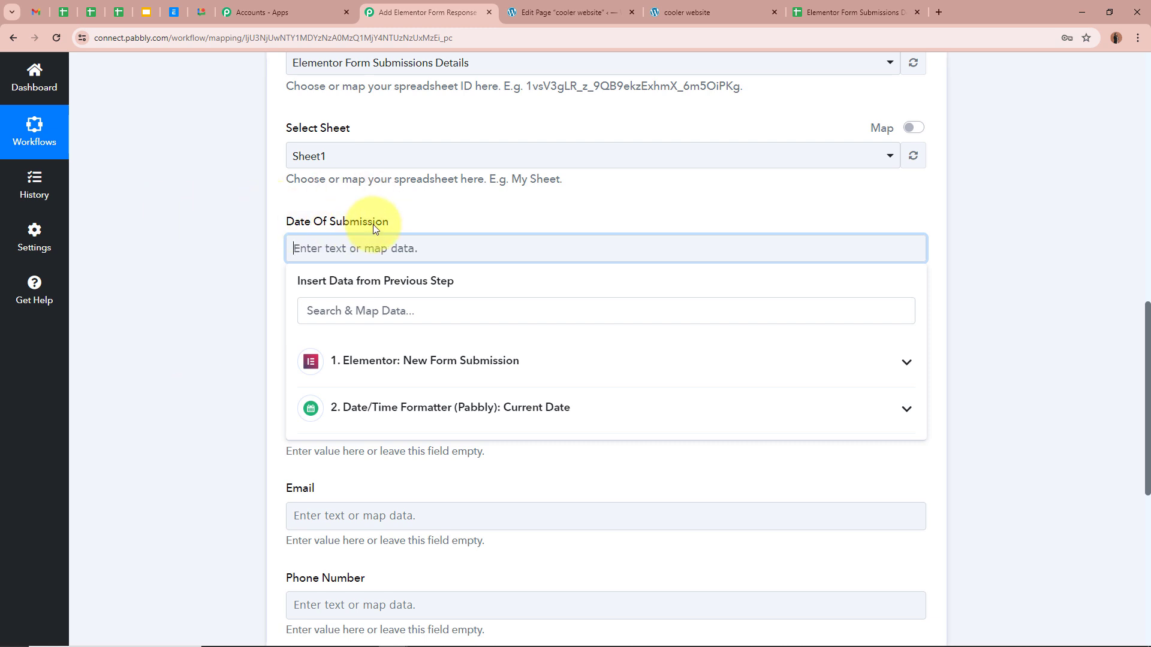
click(519, 405)
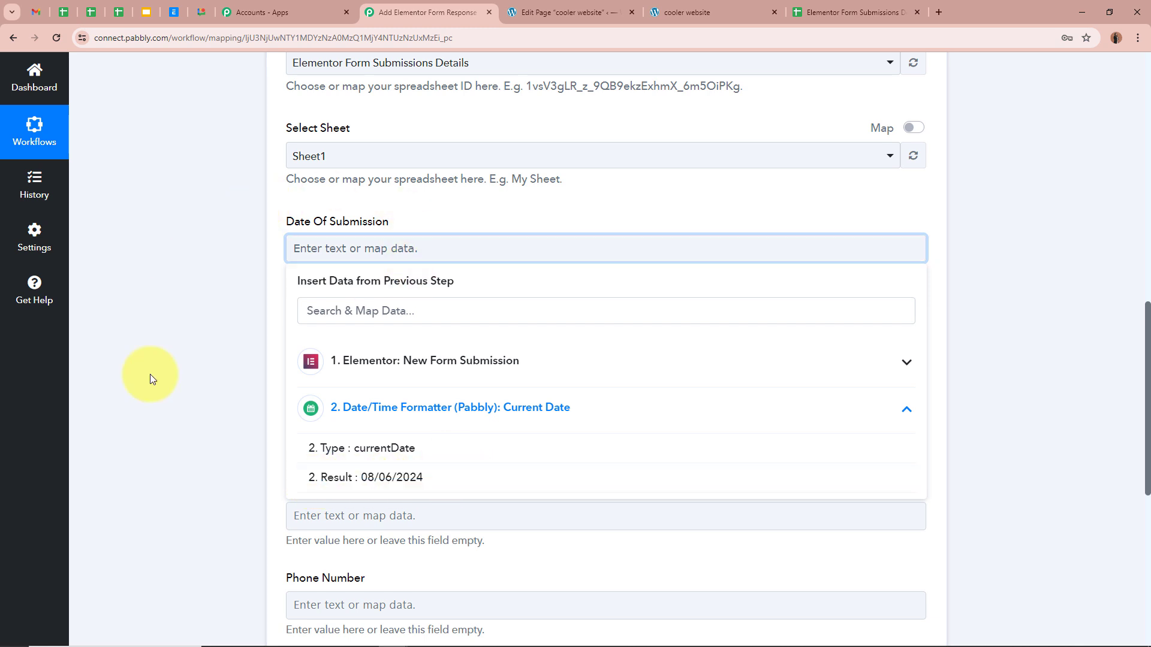
click(441, 478)
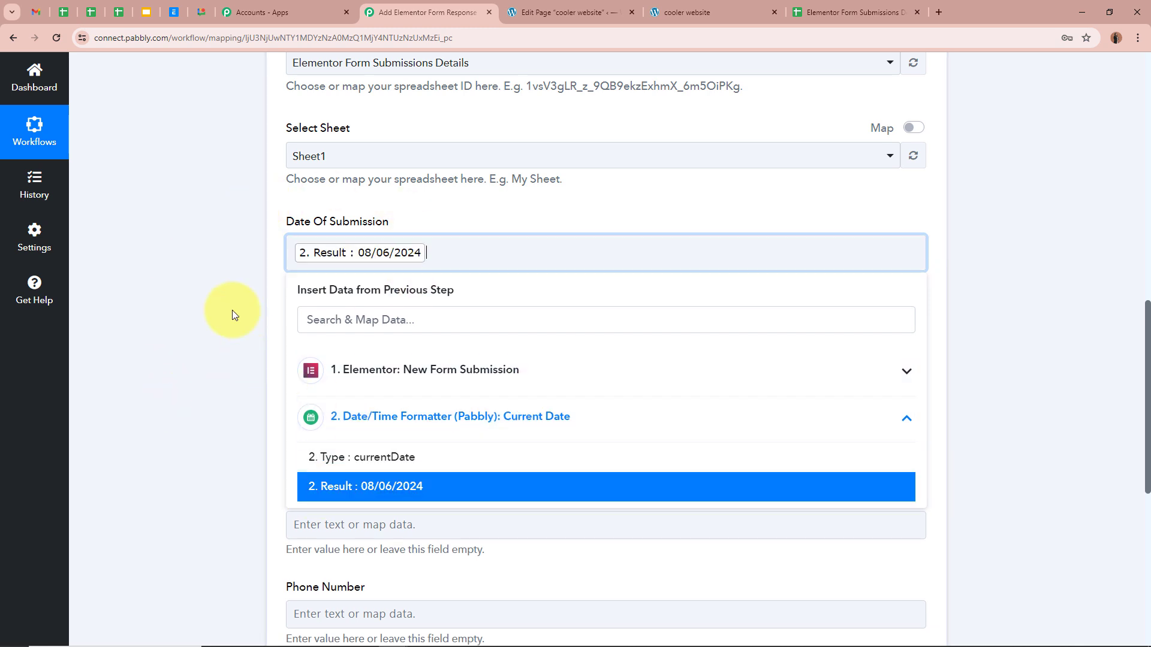
click(221, 286)
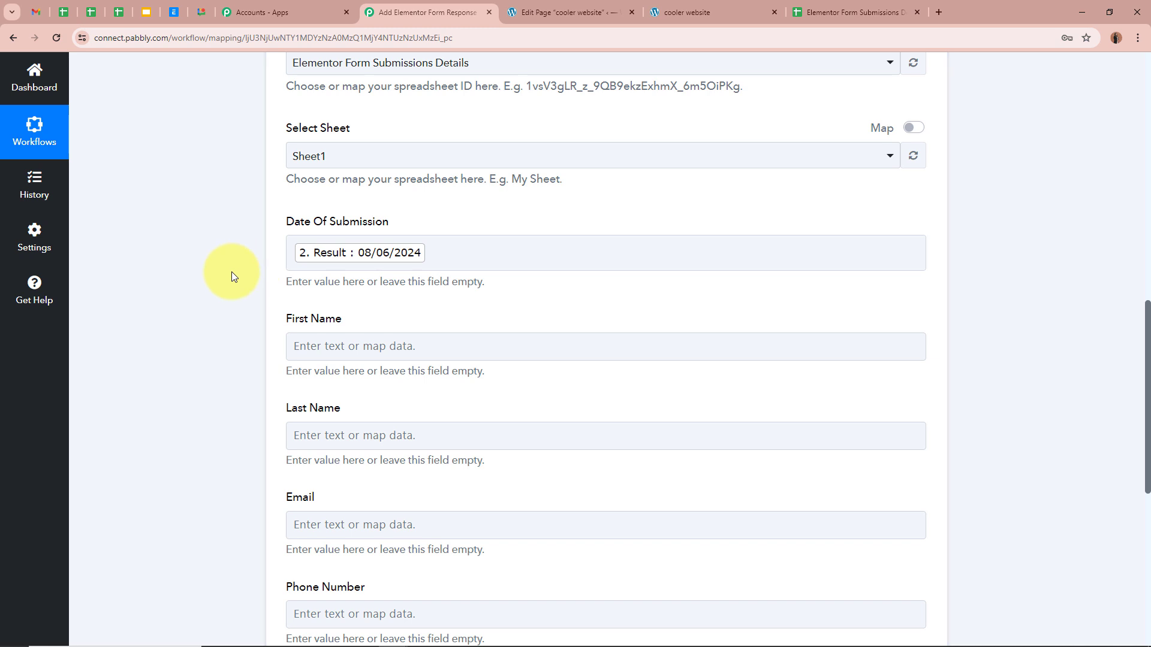
scroll(231, 271, up, 8)
scroll(231, 272, down, 8)
scroll(182, 241, down, 2)
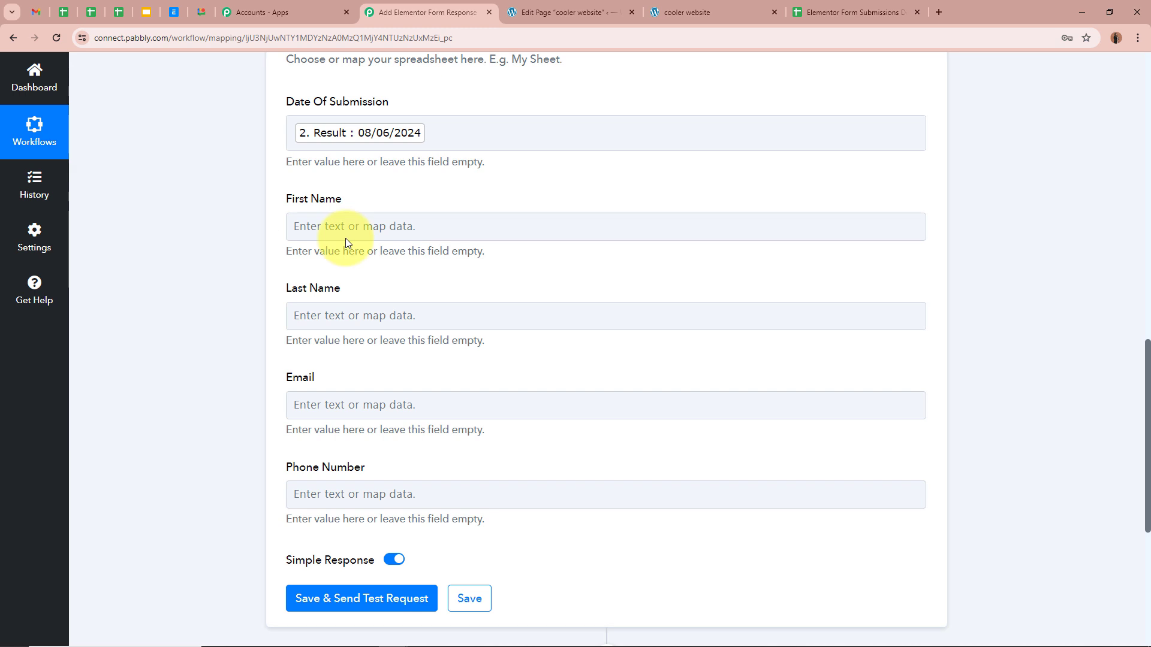
Step: Map the Elementor submission's first and last names into First Name and Last Name
click(420, 226)
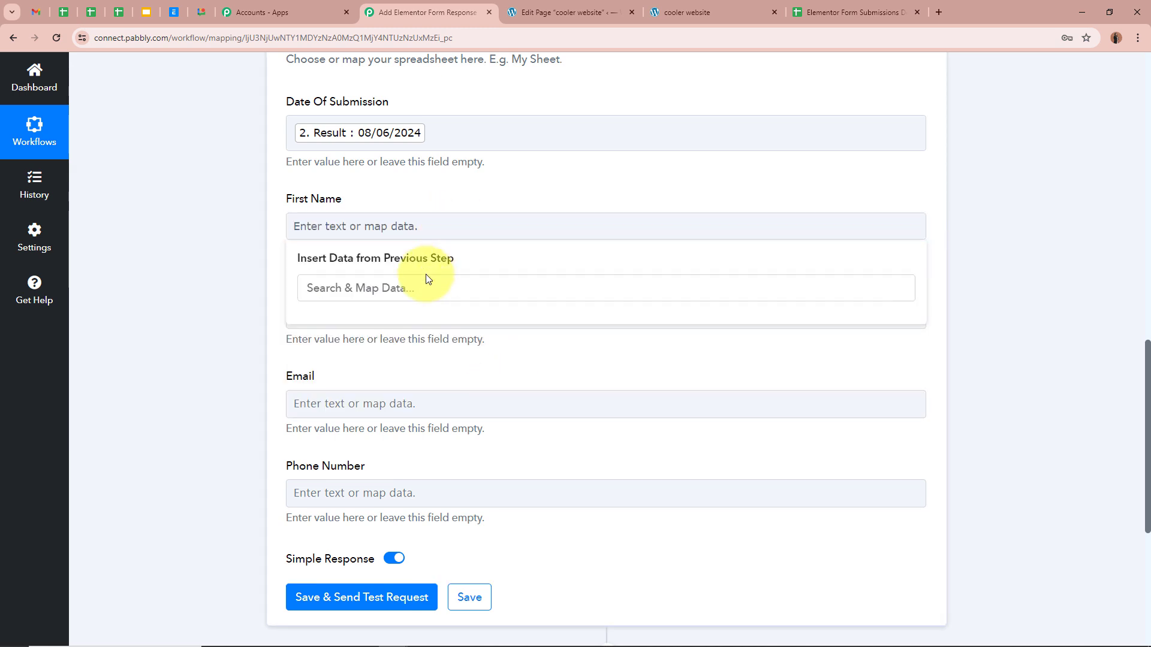
click(312, 226)
click(336, 345)
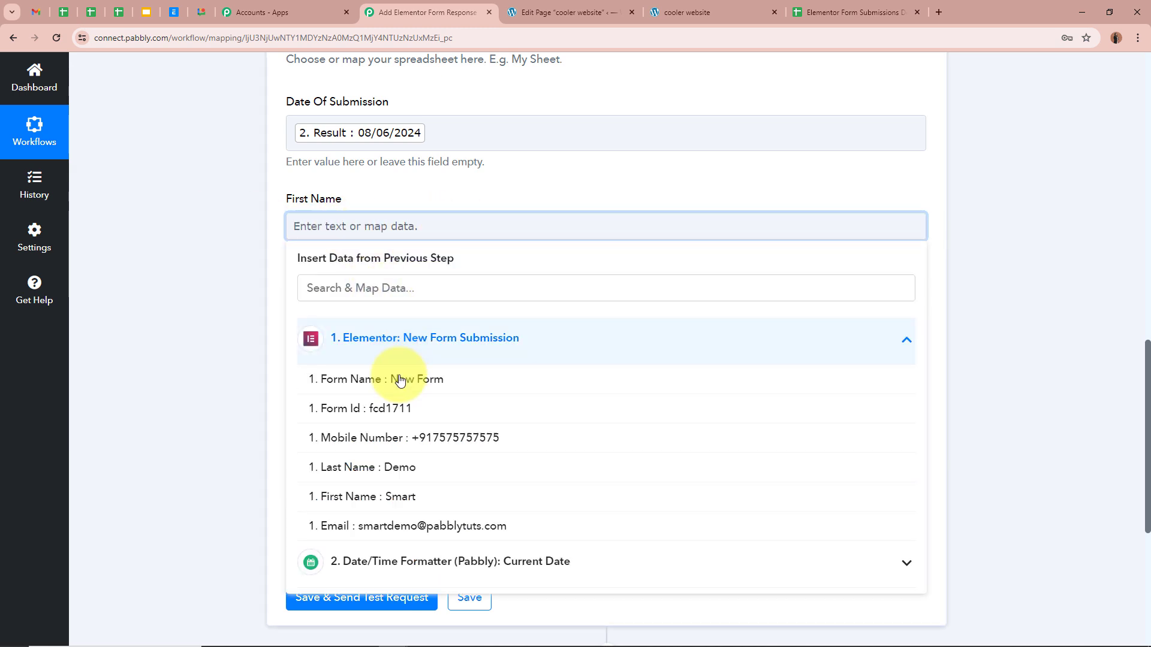
click(407, 494)
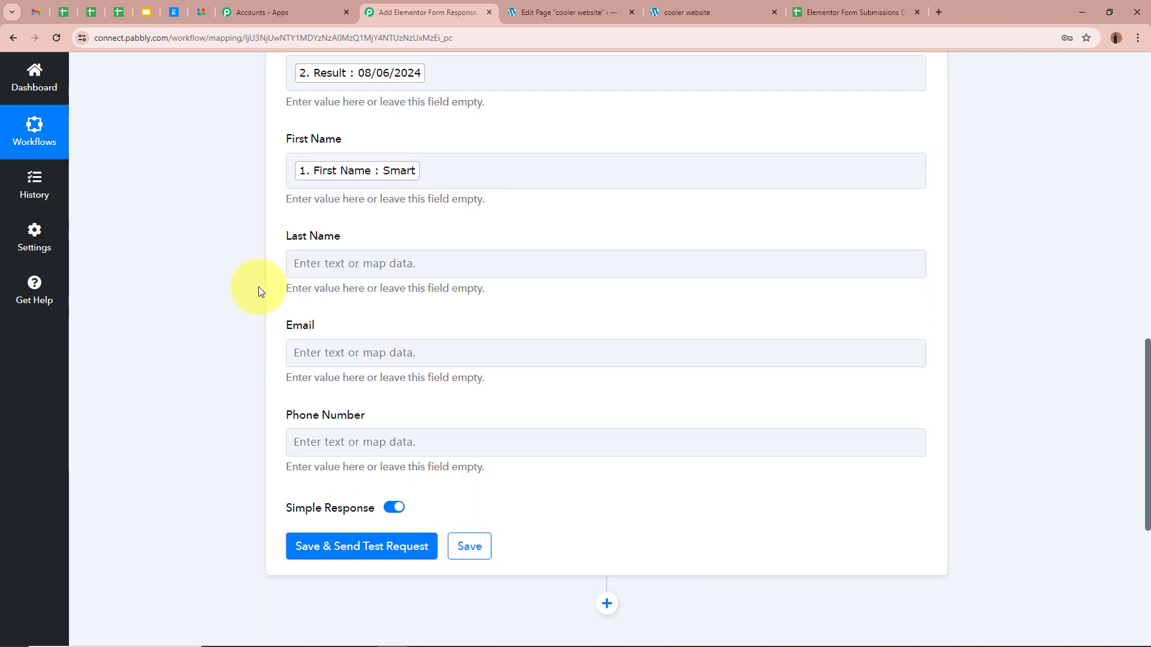
click(406, 266)
click(475, 375)
click(390, 506)
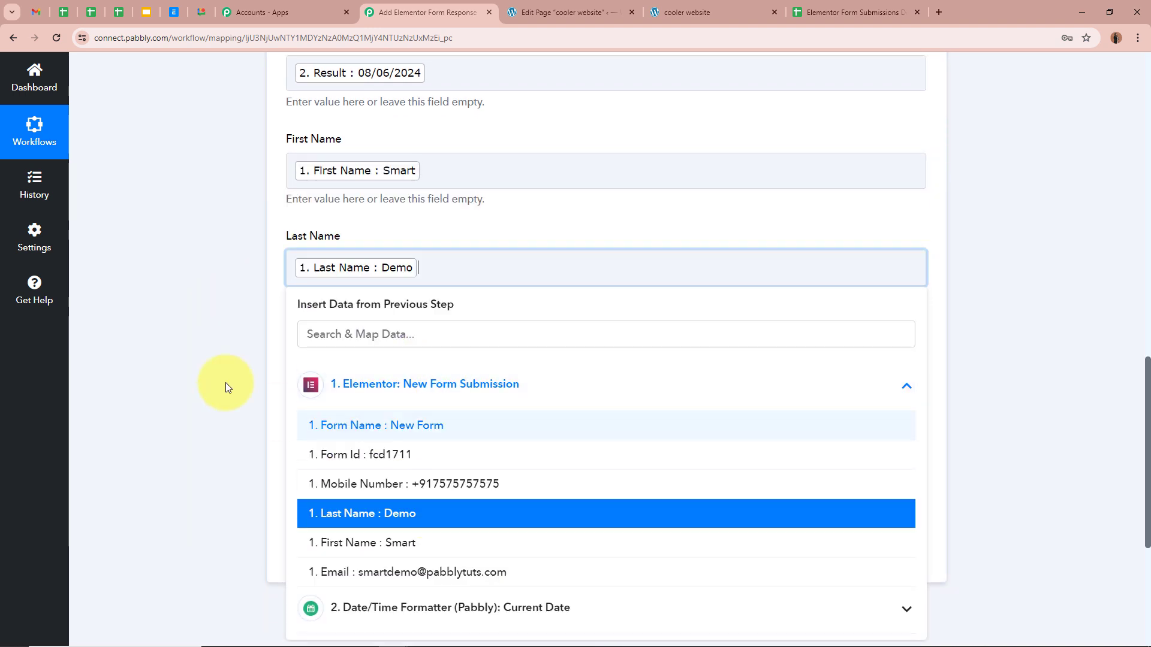
Step: Map the form's email into Email and its Mobile Number into Phone Number
scroll(170, 324, down, 2)
click(359, 240)
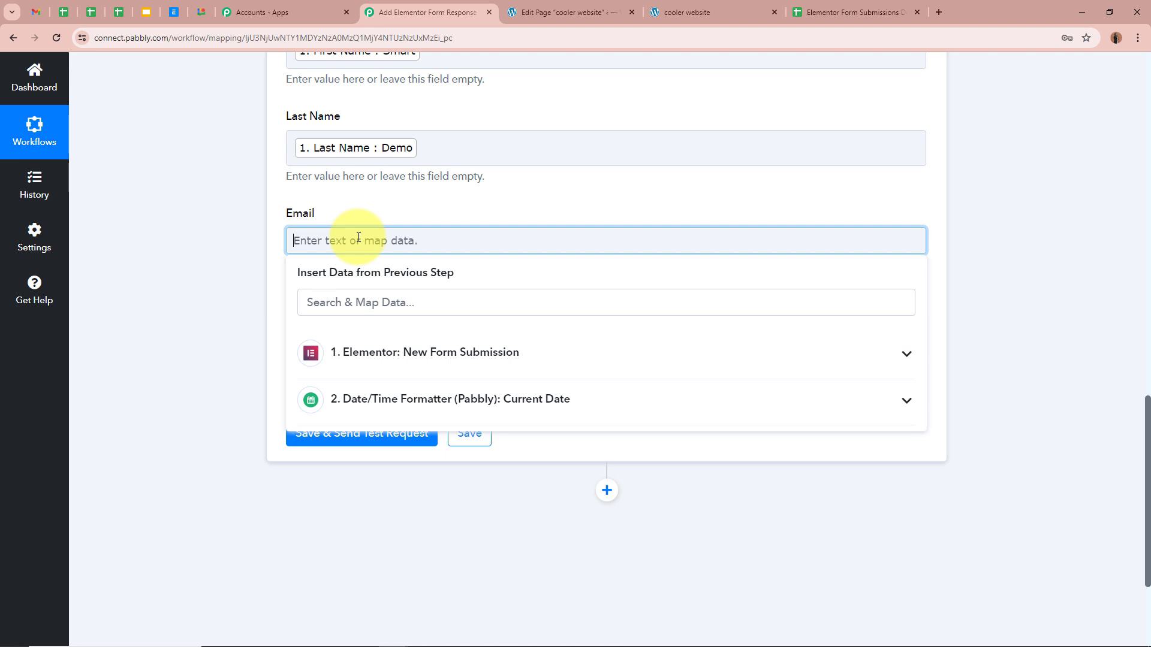
click(471, 362)
click(465, 540)
scroll(175, 296, down, 3)
click(372, 162)
click(419, 269)
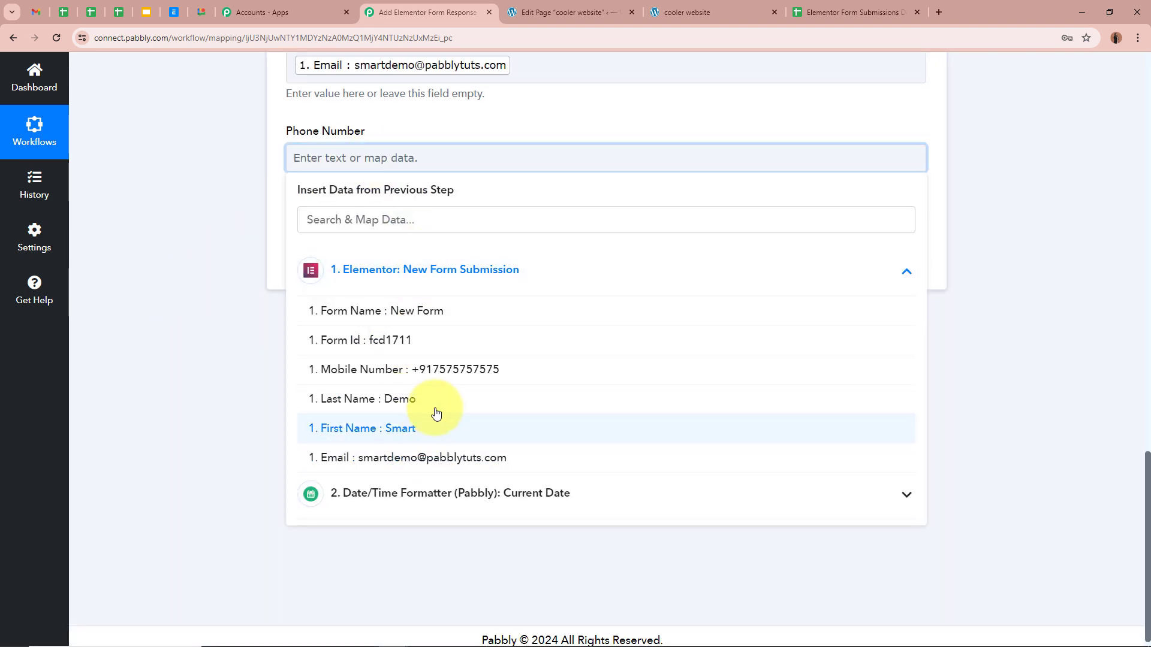
click(438, 370)
scroll(210, 229, up, 6)
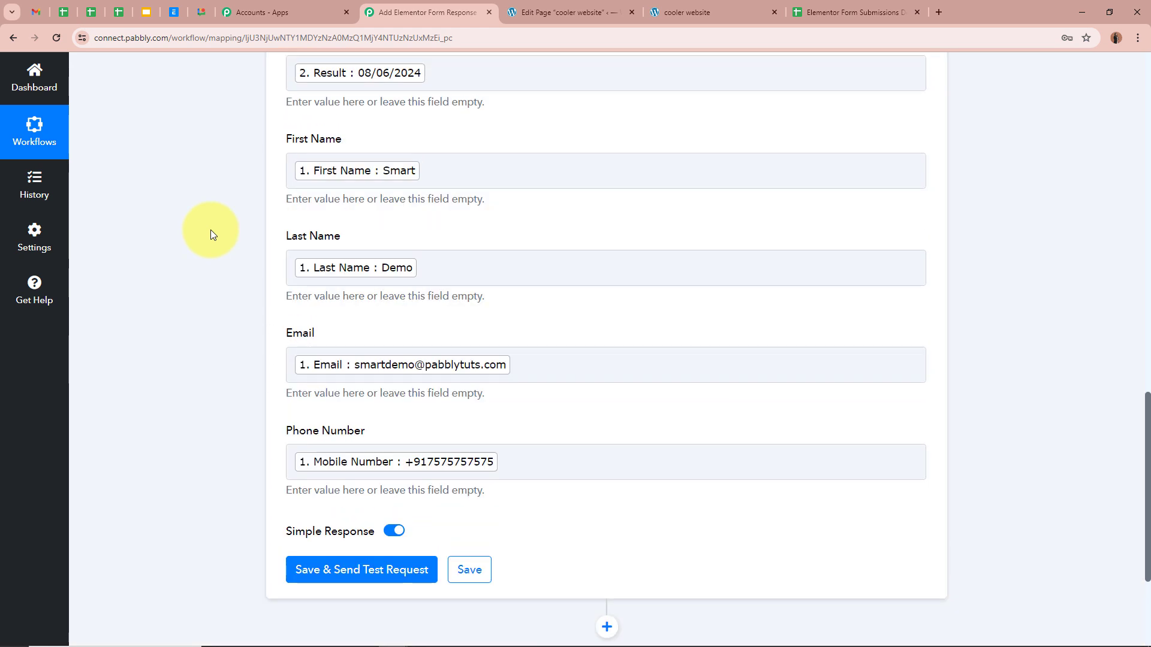
scroll(265, 401, down, 6)
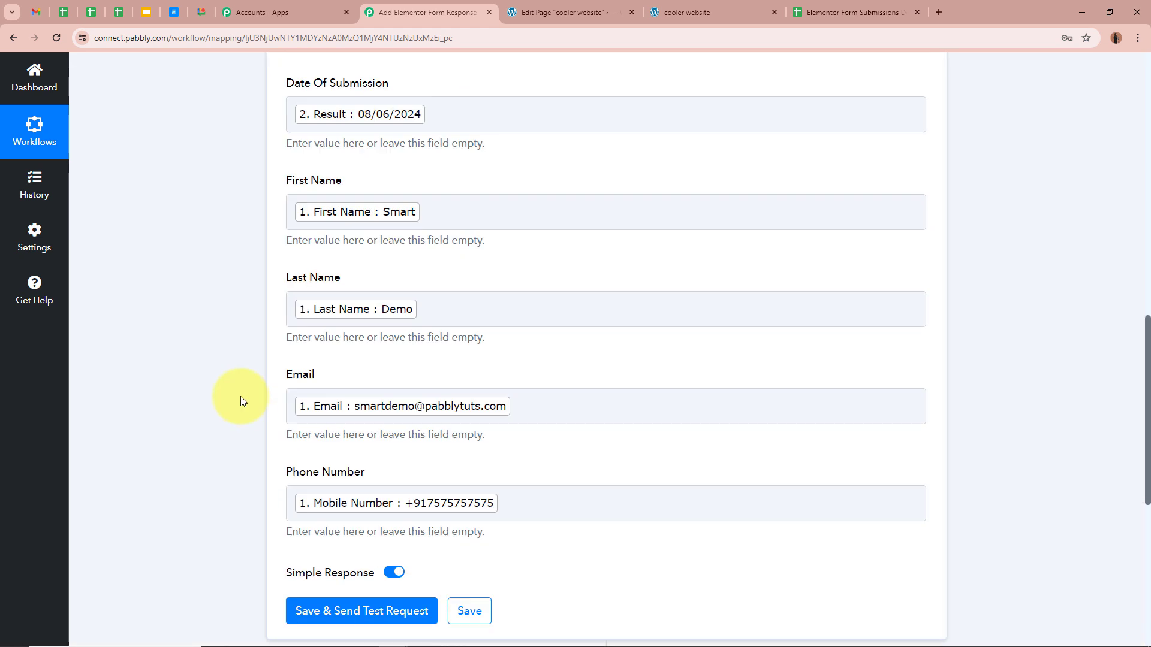
Step: Send the test request, then switch to the spreadsheet to check the new row
click(364, 331)
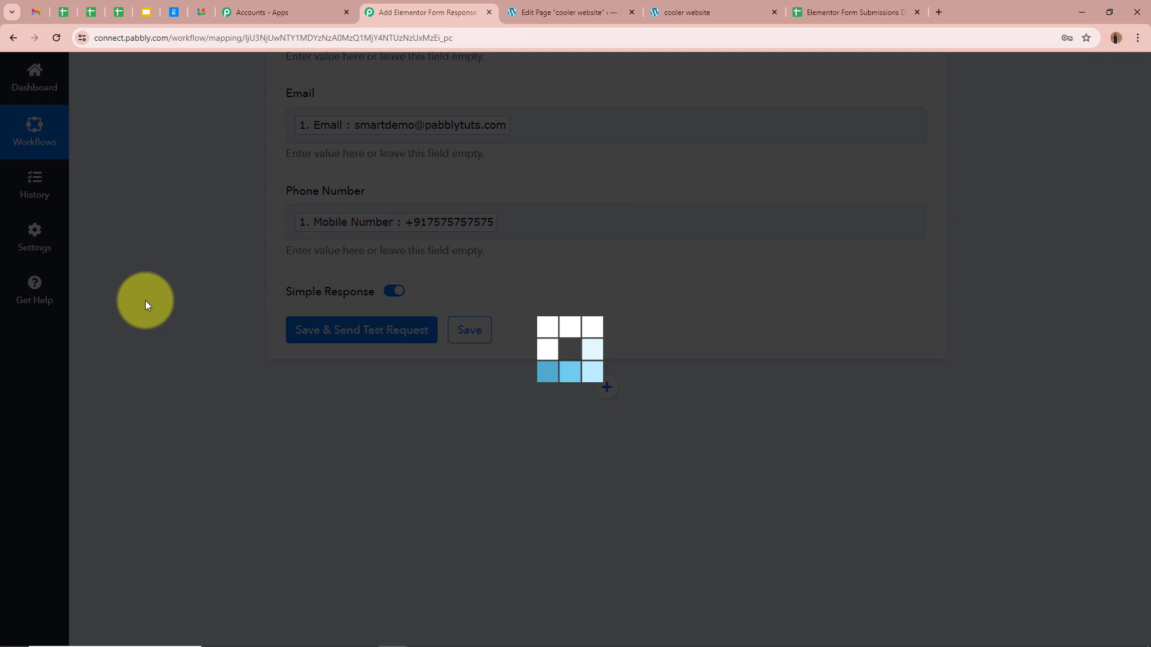
scroll(145, 300, down, 4)
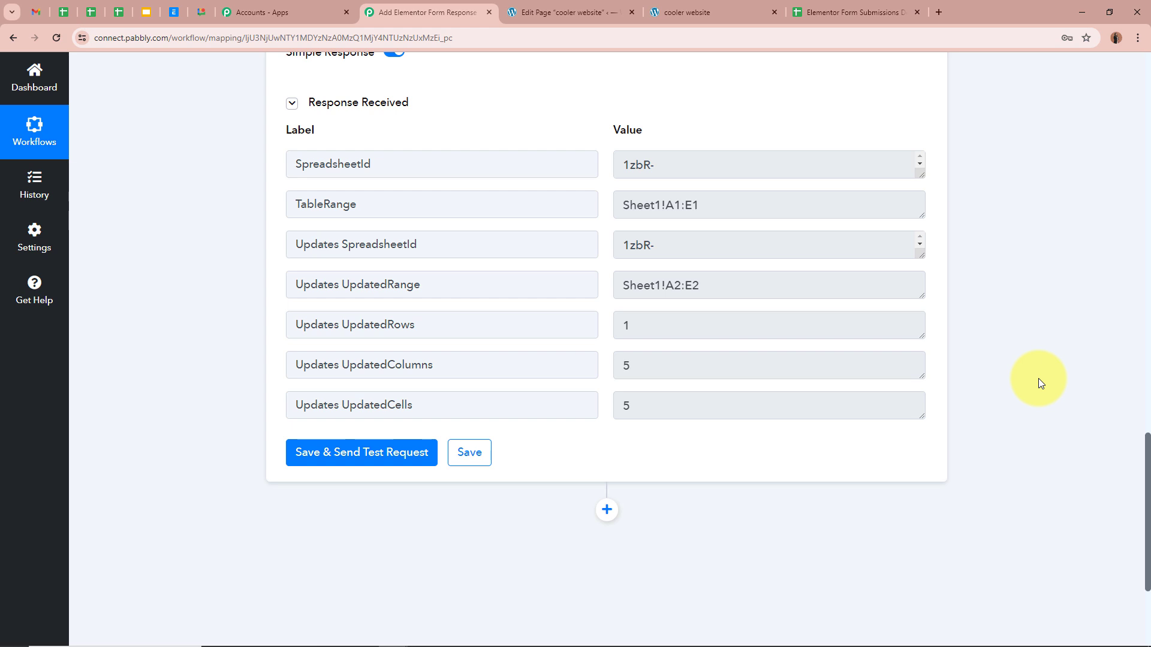
key(ctrl+9)
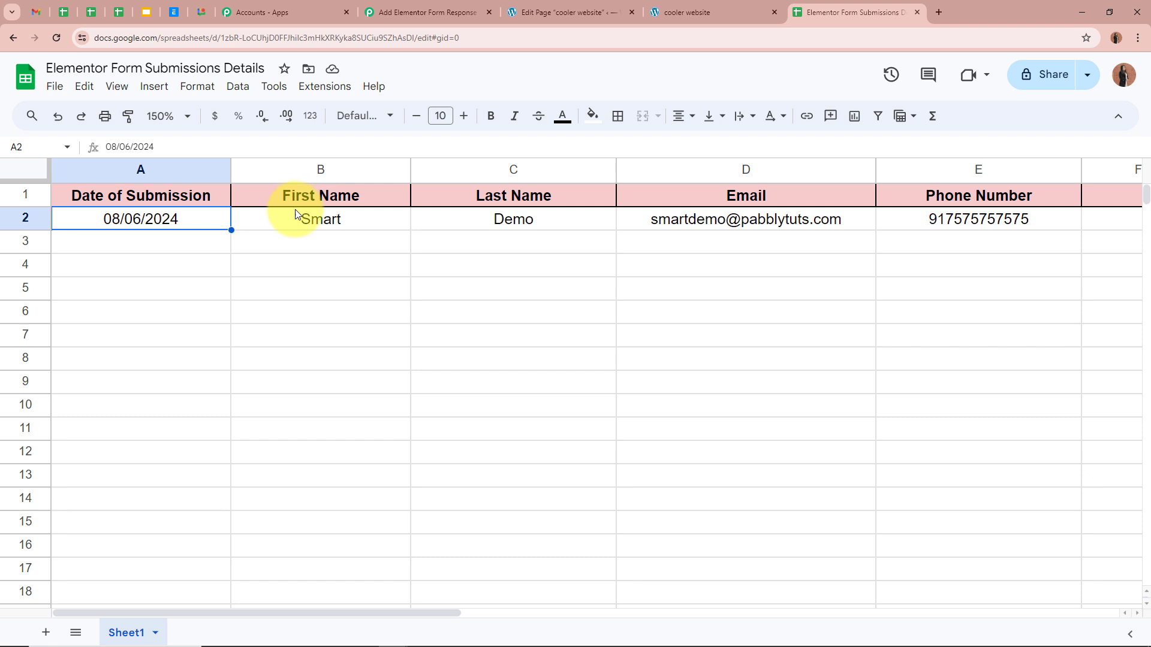
key(Right)
key(Right)
key(Right)
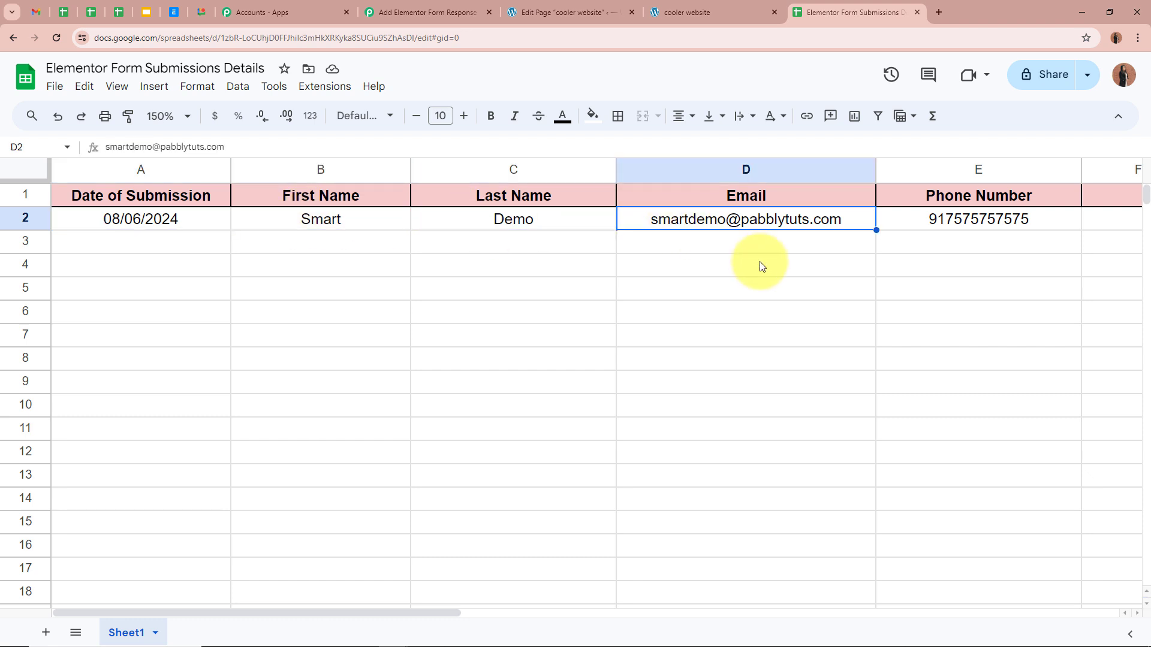
click(886, 221)
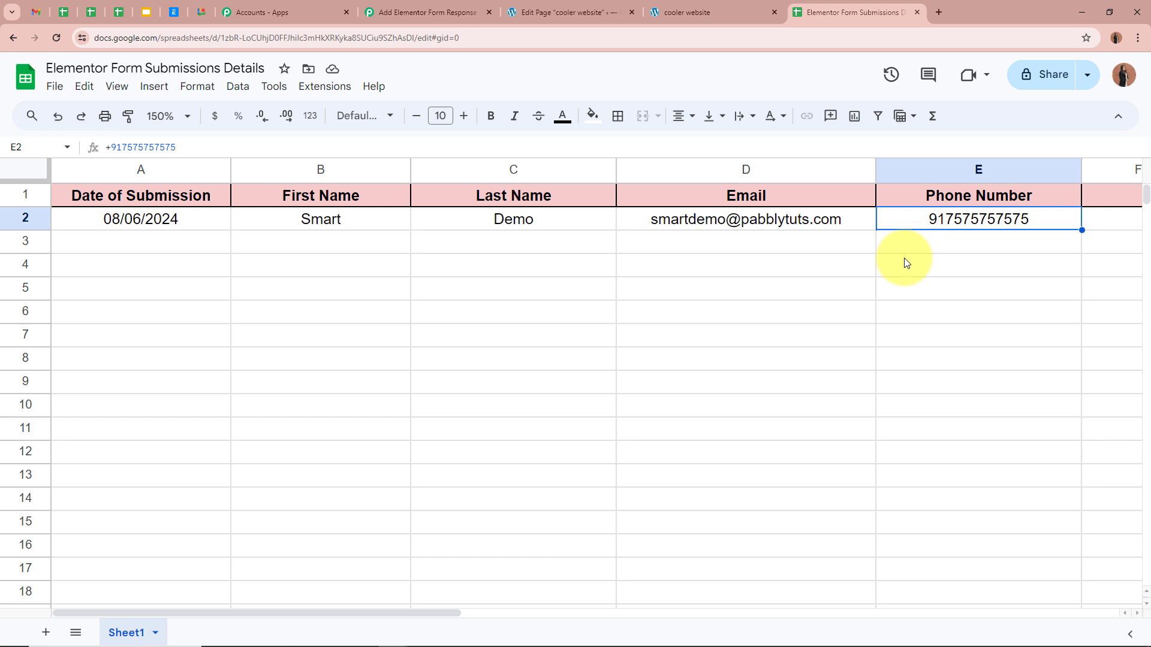
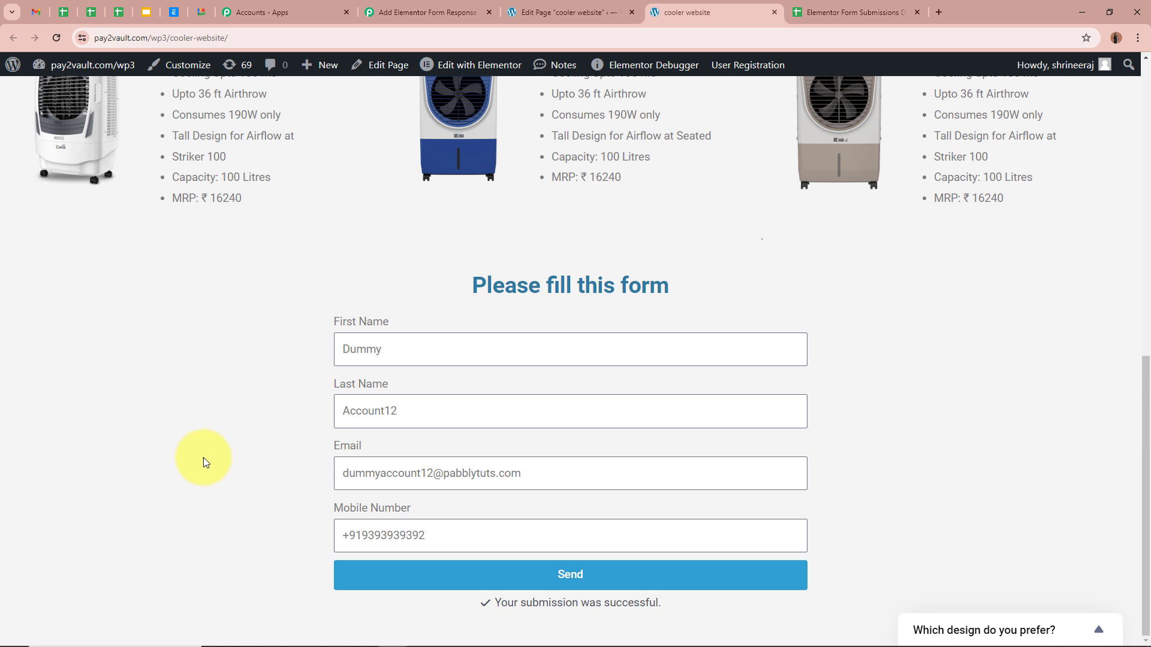
Step: Submit the test entry on the Elementor form and confirm the 'Your submission was successful' message
click(643, 583)
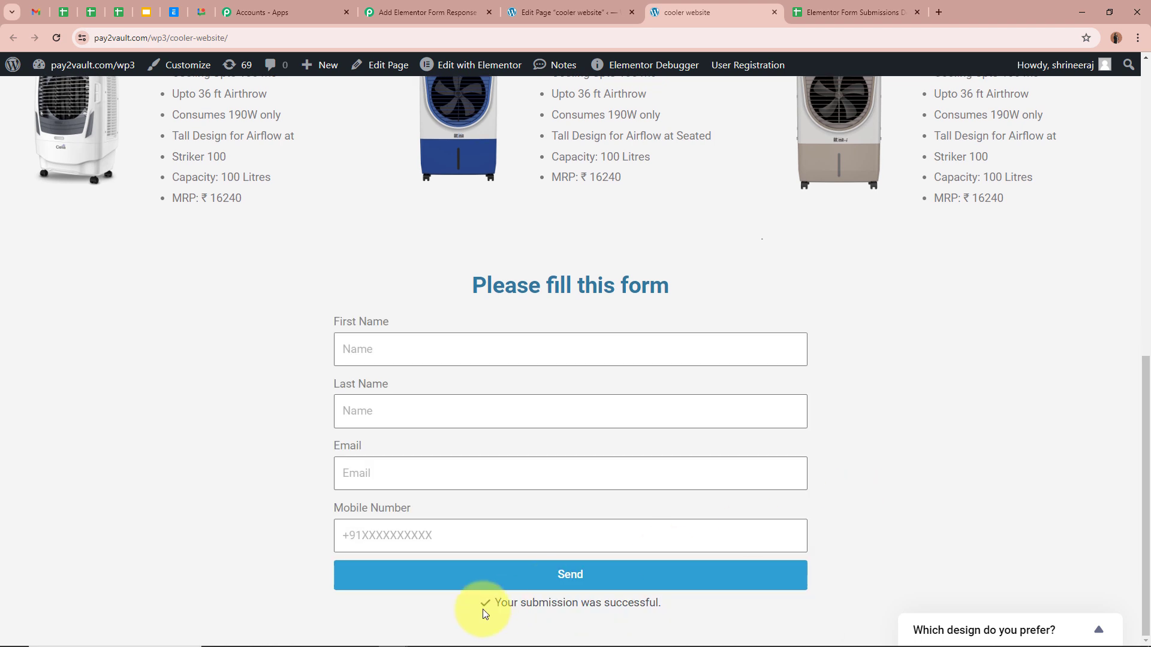
drag(494, 603, 743, 601)
click(945, 471)
Step: Verify row 3's date (08/06/2024), name, email and phone in the submissions sheet, then return to Pabbly Connect
click(824, 13)
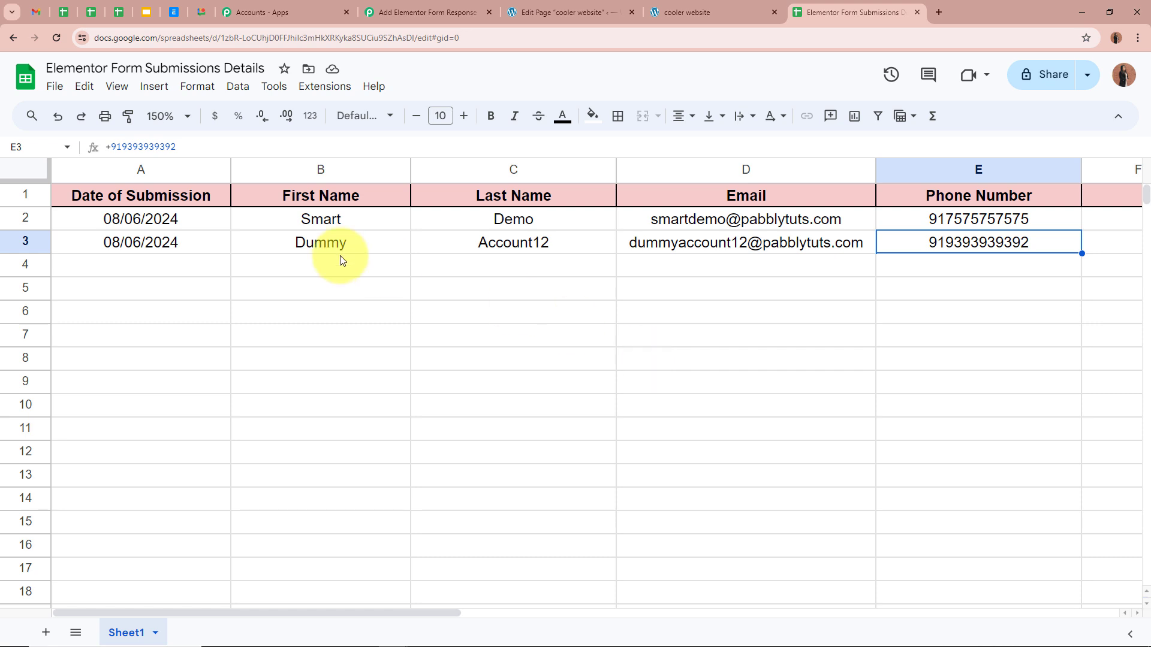
click(1002, 268)
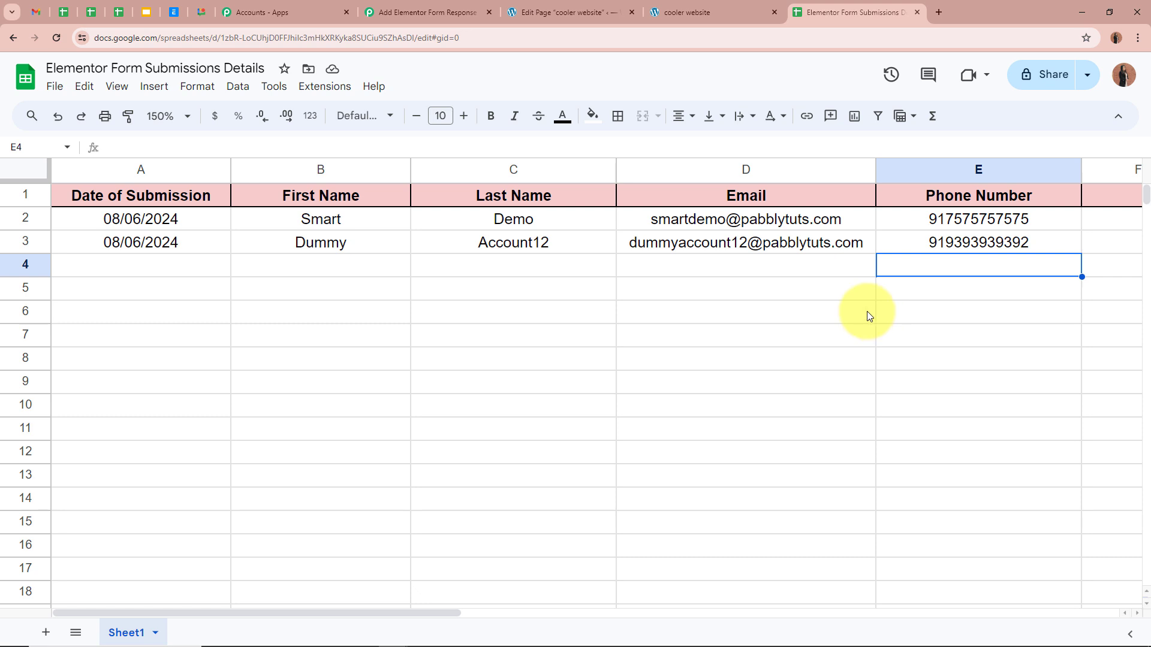
click(177, 242)
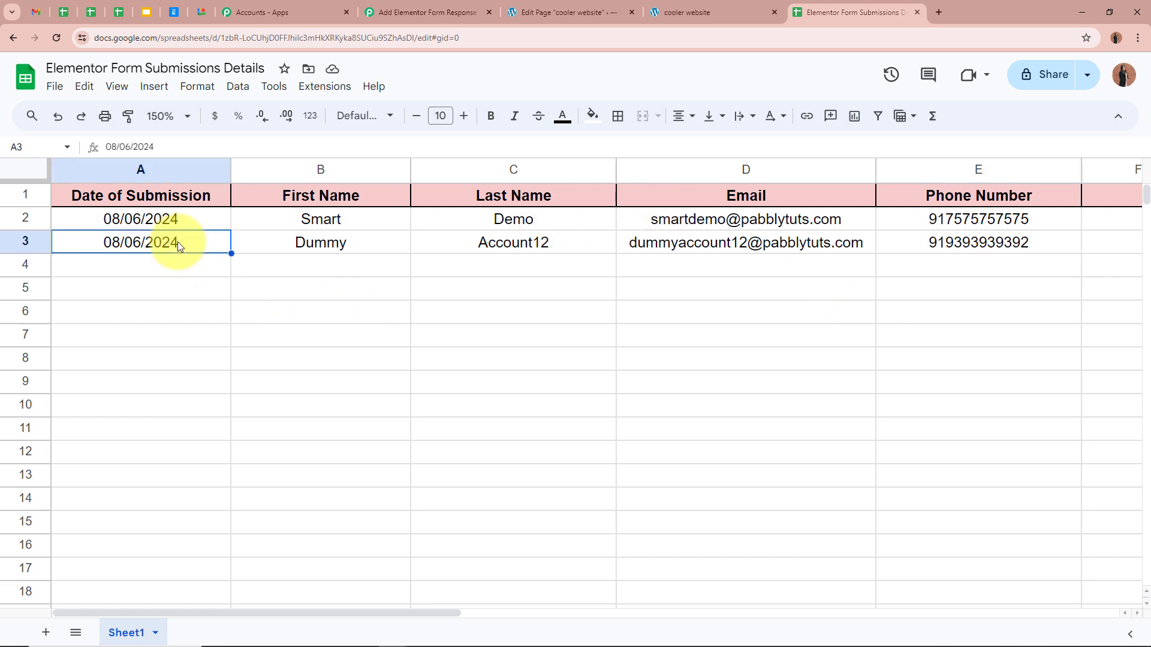
click(263, 242)
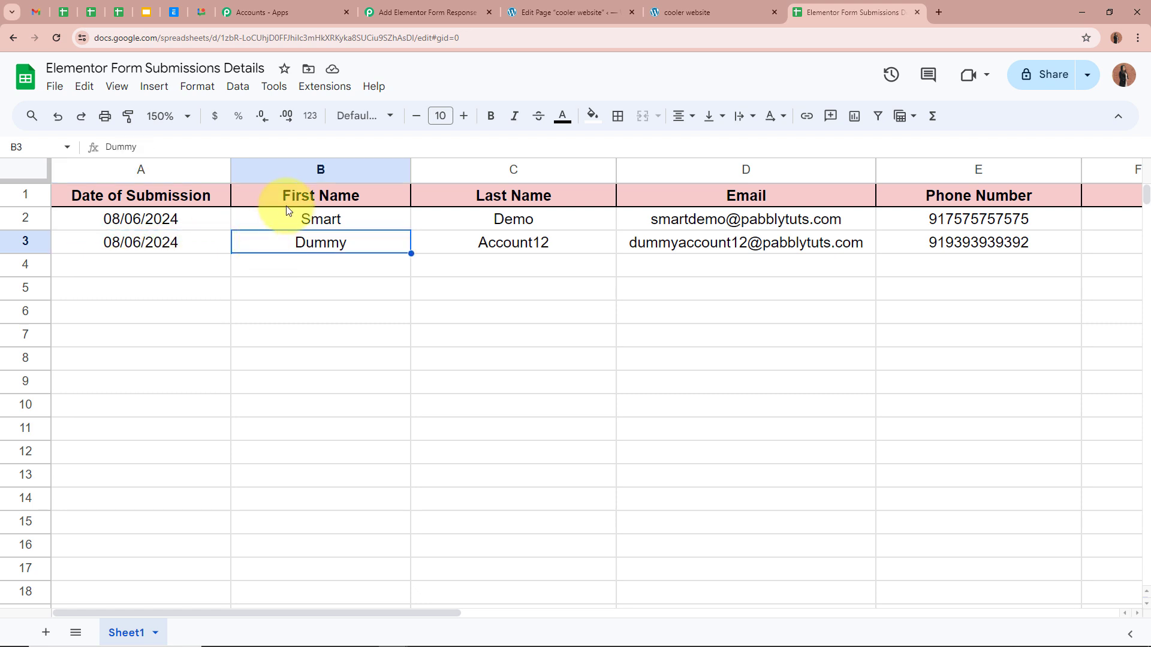
click(448, 248)
click(652, 242)
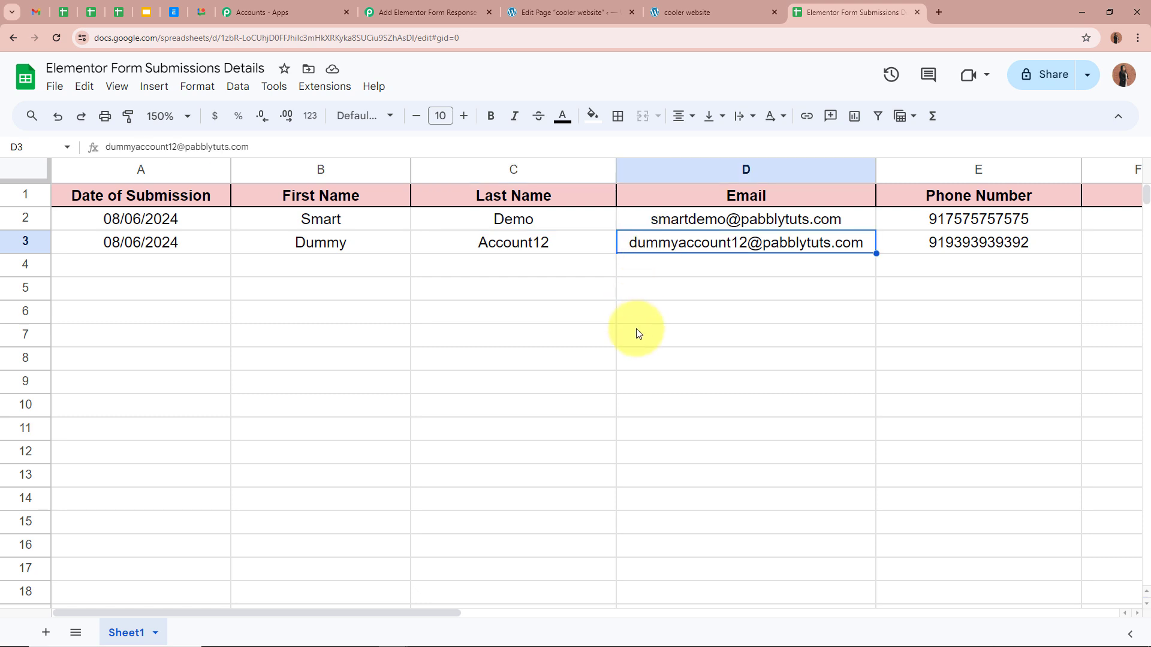
click(907, 244)
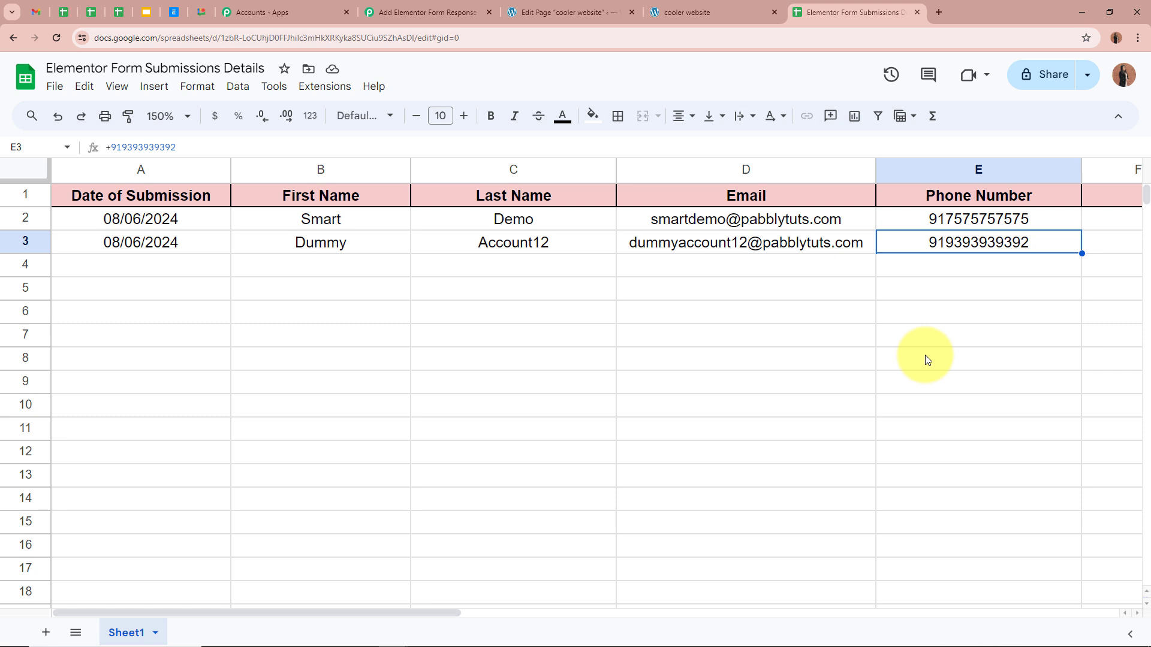
click(411, 11)
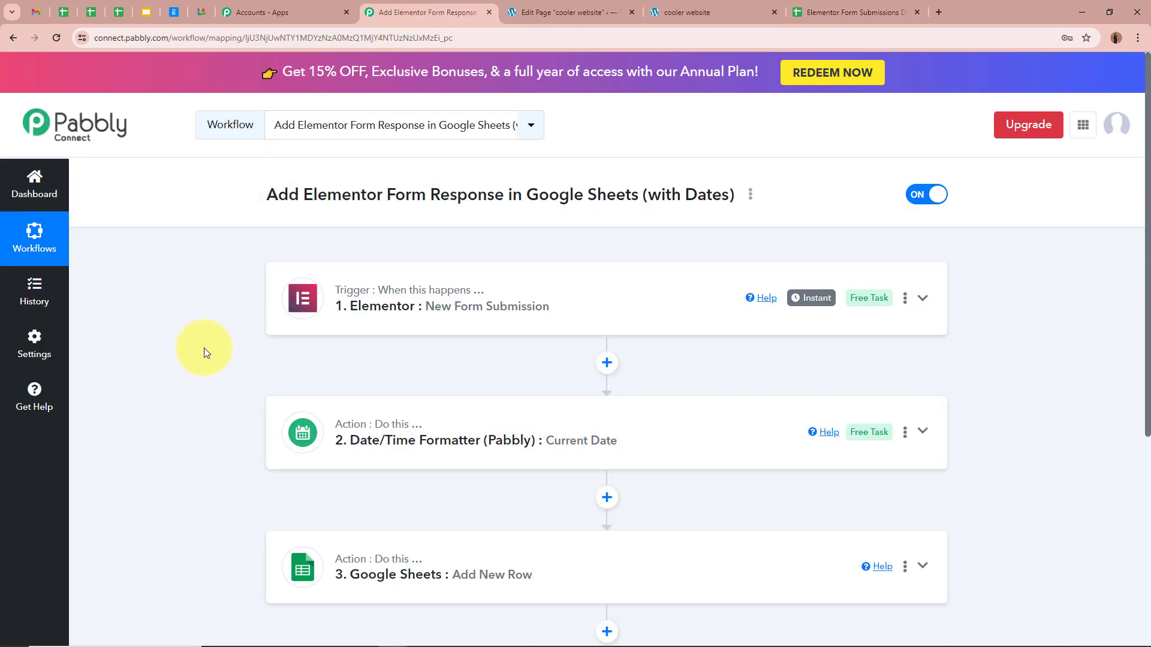